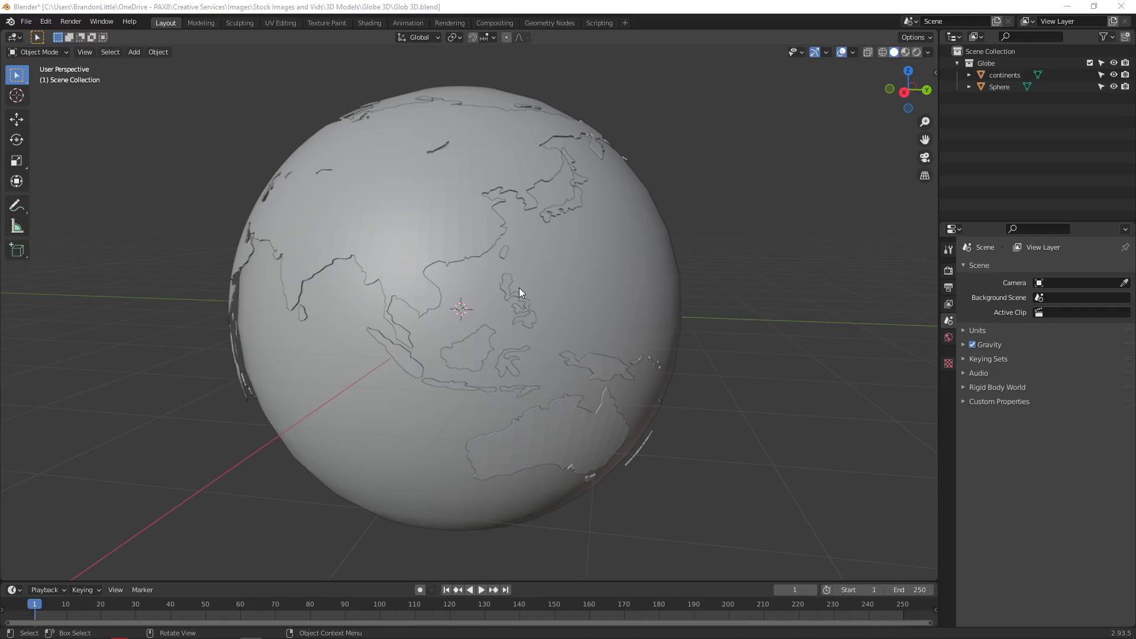
{"action": "middle_click_drag", "start_coordinate": [447, 276], "coordinate": [562, 249]}
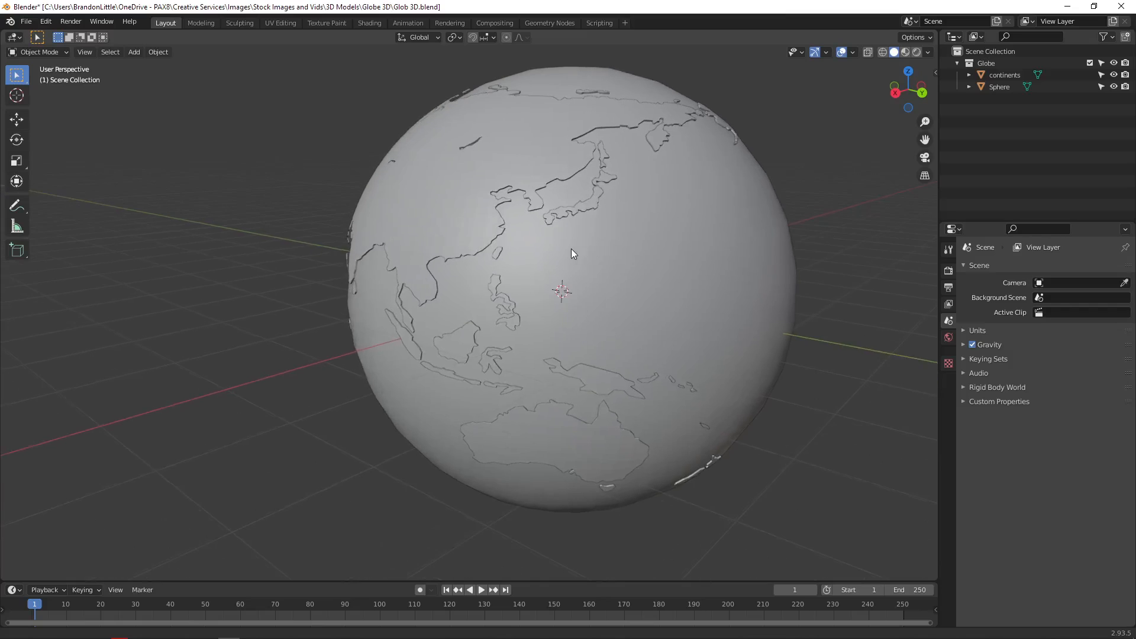
{"action": "scroll", "coordinate": [573, 249], "scroll_direction": "down", "scroll_amount": 1}
{"action": "scroll", "coordinate": [573, 251], "scroll_direction": "up", "scroll_amount": 2}
{"action": "scroll", "coordinate": [591, 254], "scroll_direction": "down", "scroll_amount": 1}
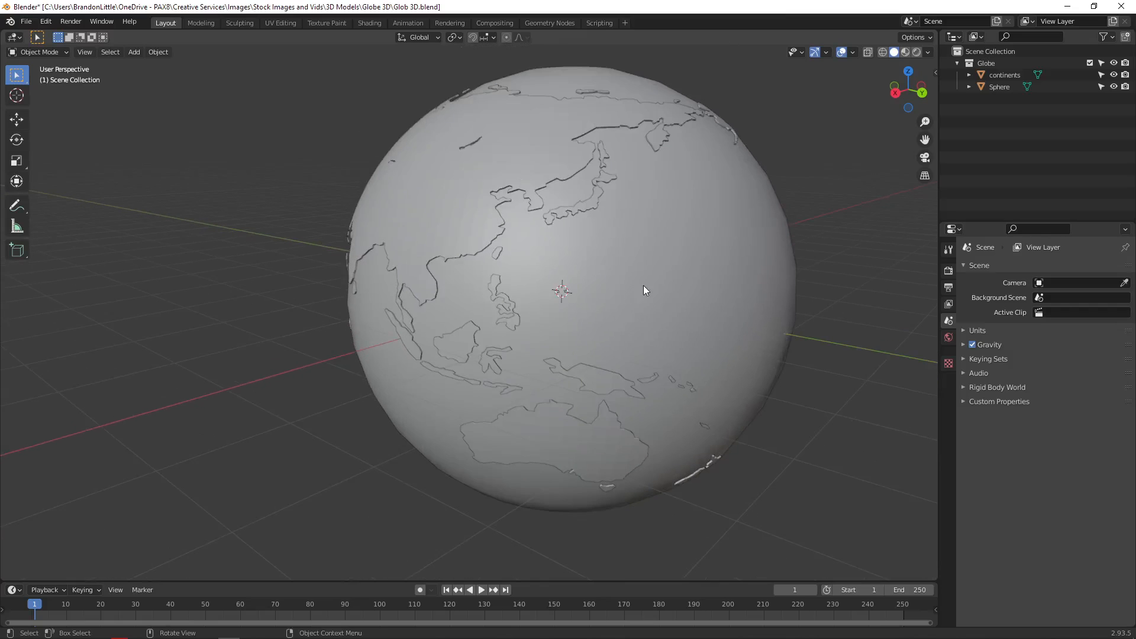
{"action": "middle_click_drag", "start_coordinate": [643, 286], "coordinate": [605, 301]}
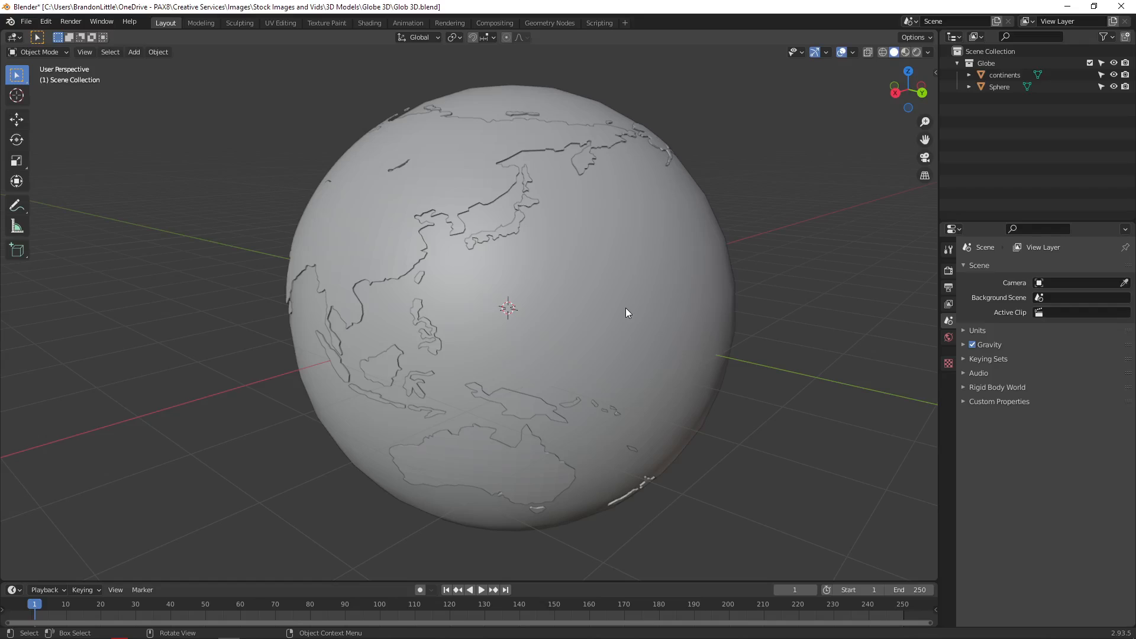
Step: Examine the viewport's view settings and the sphere's transform properties
{"action": "key", "text": "n"}
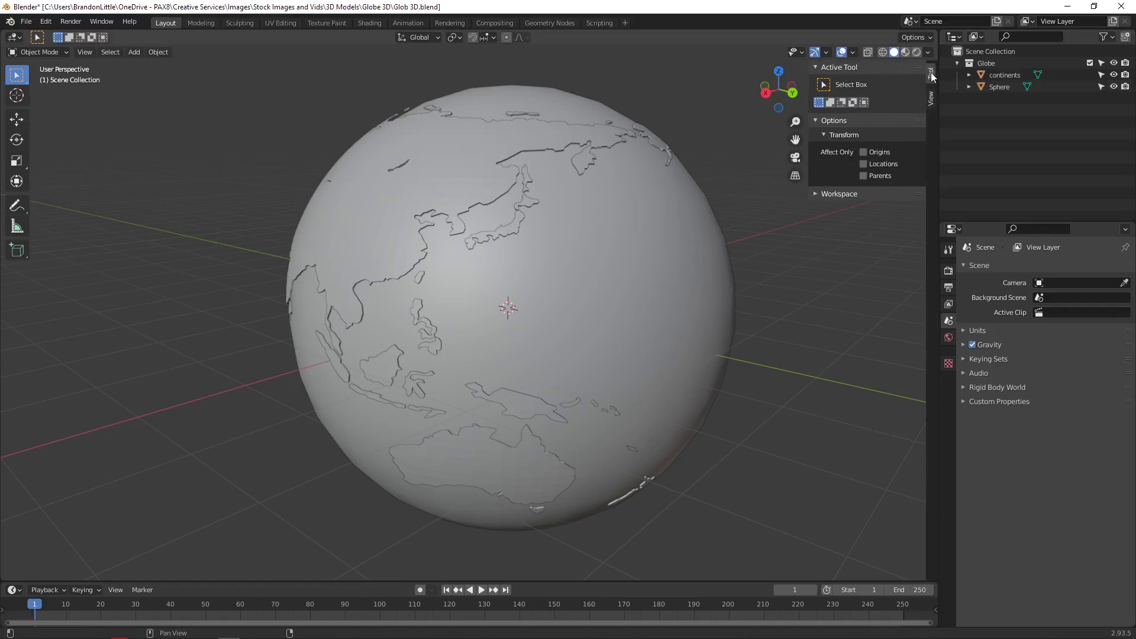
{"action": "left_click", "coordinate": [931, 99]}
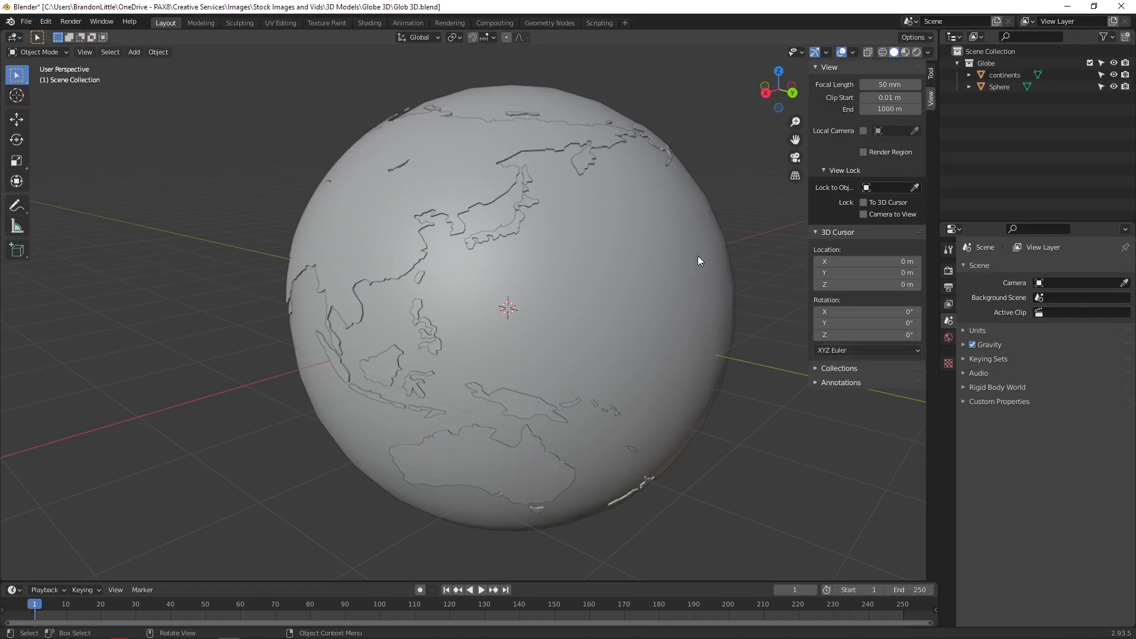
{"action": "left_click", "coordinate": [673, 273]}
{"action": "left_click", "coordinate": [931, 74]}
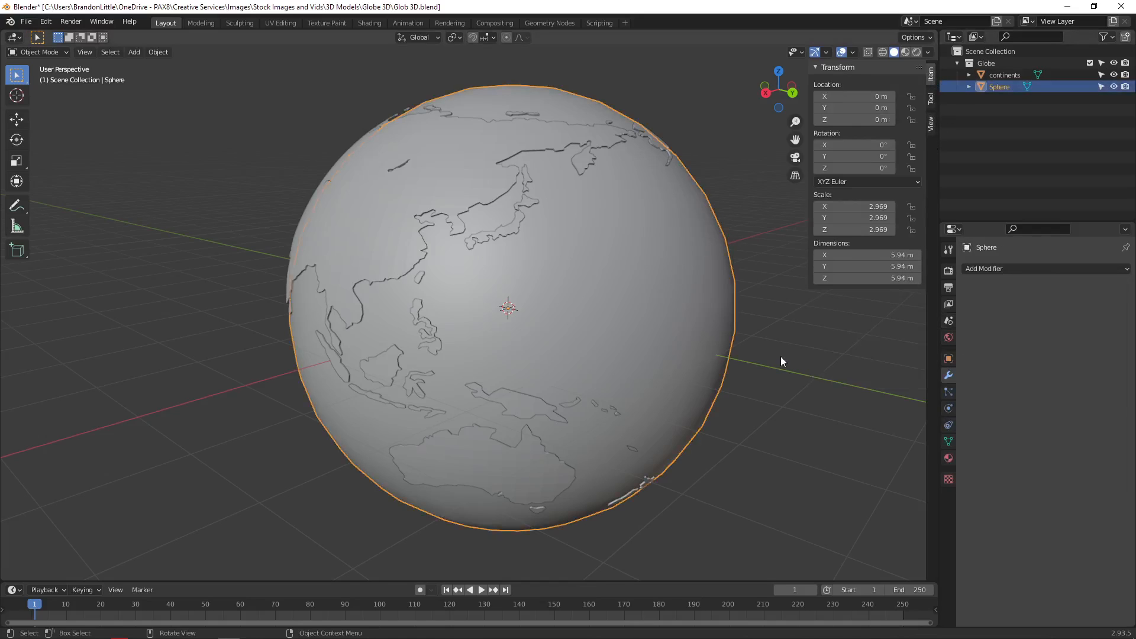
{"action": "key", "text": "n"}
{"action": "key", "text": "n"}
{"action": "key", "text": "n"}
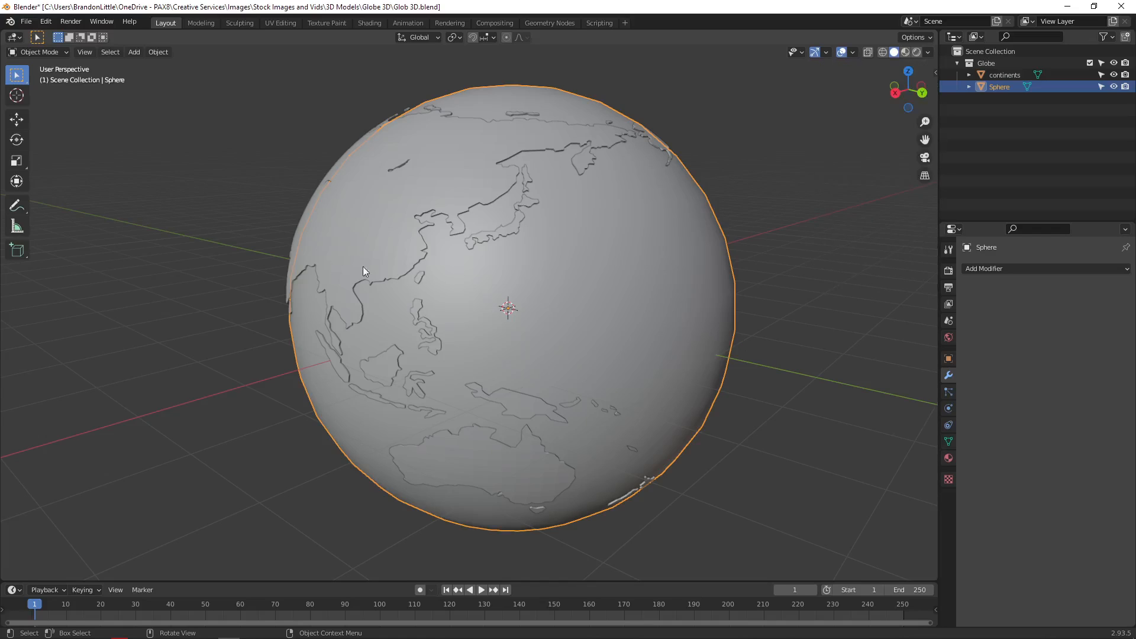
Step: Hide the viewport's toolbar and show it again
{"action": "key", "text": "t"}
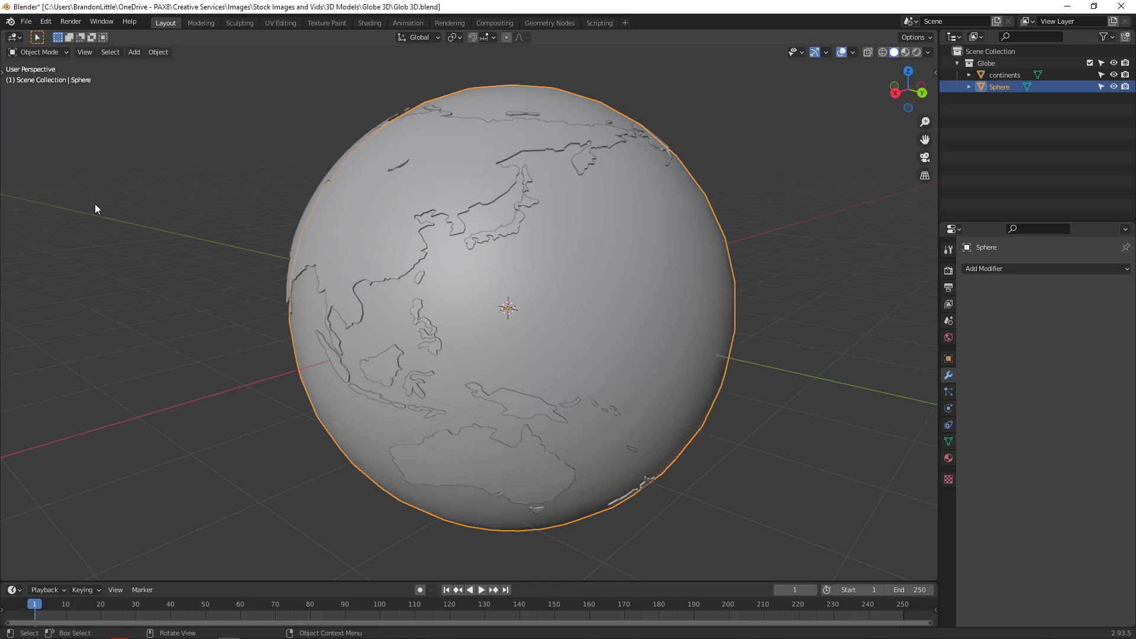
{"action": "key", "text": "t"}
{"action": "key", "text": "t"}
{"action": "key", "text": "t"}
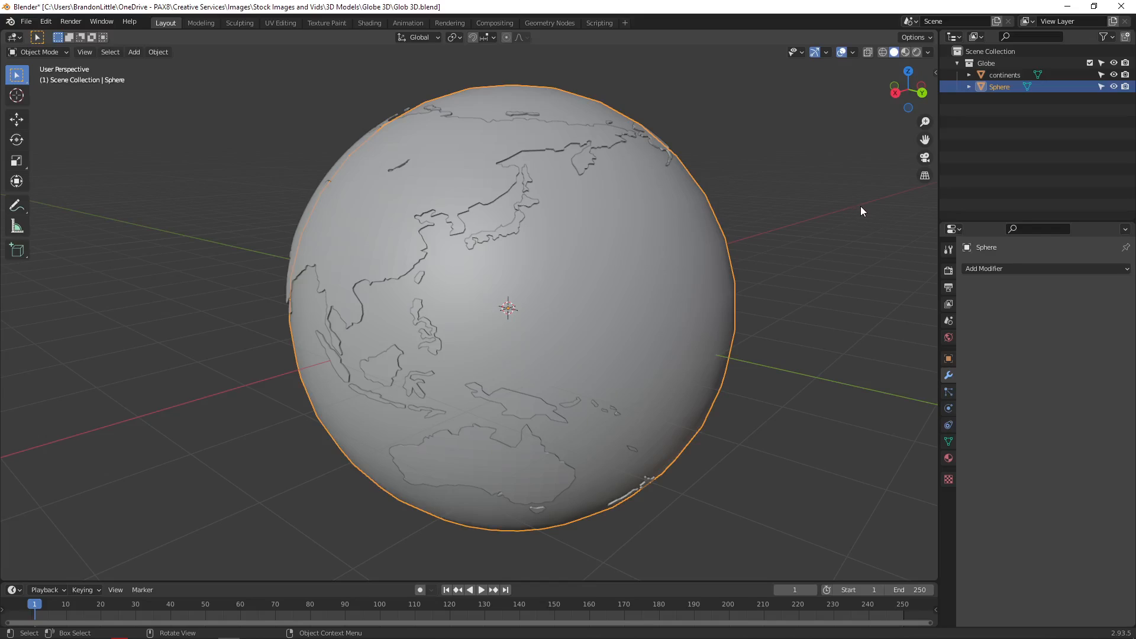
Step: Split the 3D viewport vertically into two, with the divider about a third of the way across
{"action": "right_click", "coordinate": [939, 197]}
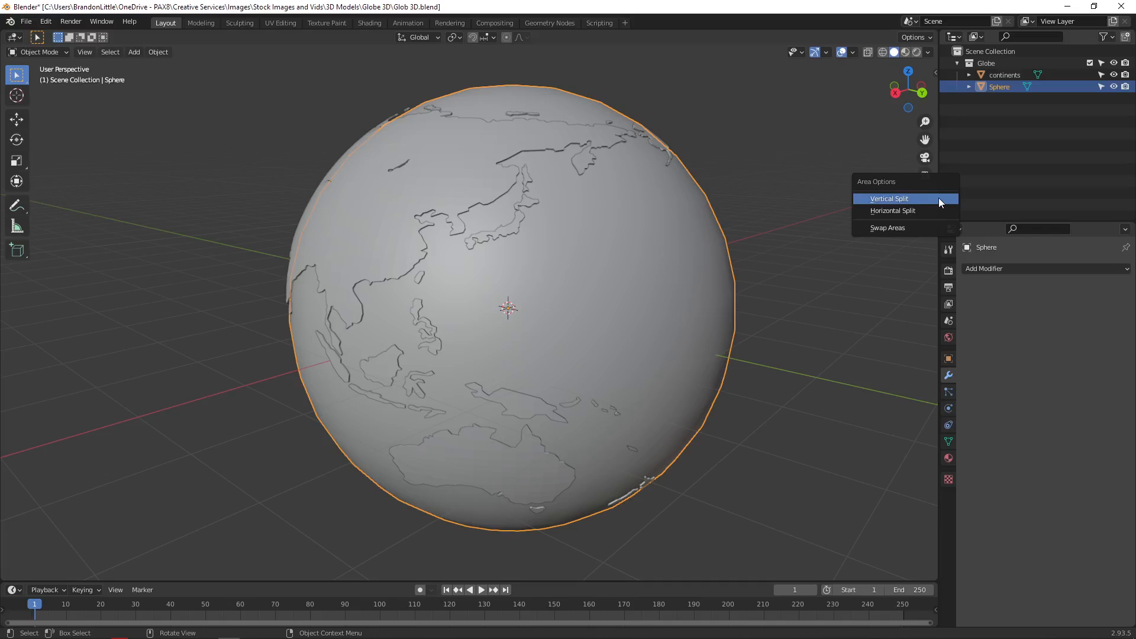
{"action": "key", "text": "Escape"}
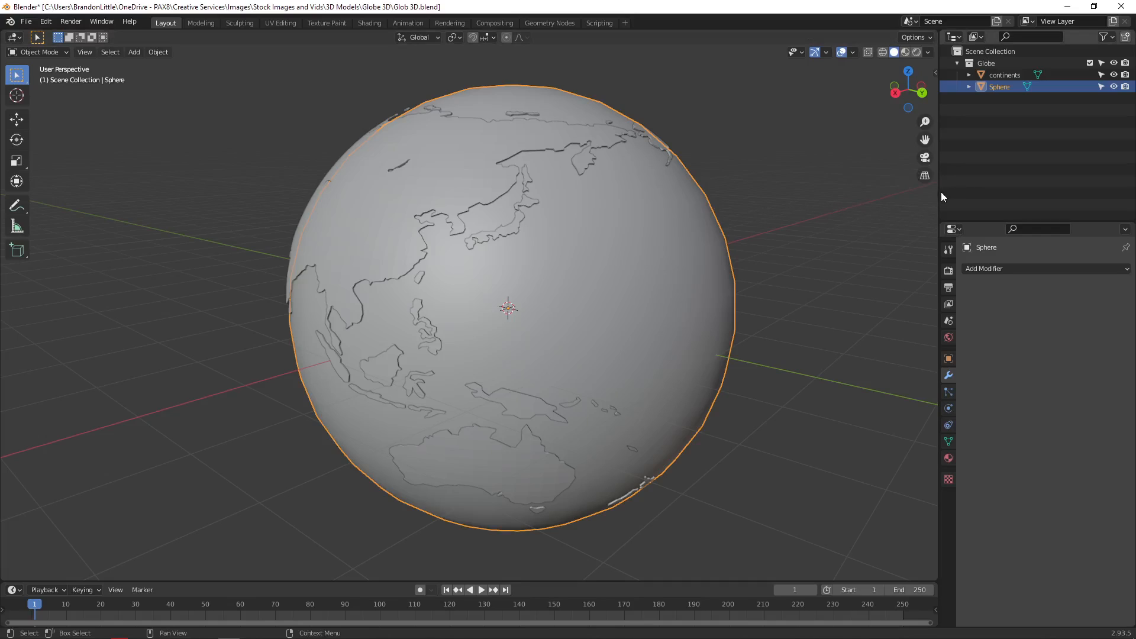
{"action": "right_click", "coordinate": [941, 195]}
{"action": "left_click", "coordinate": [939, 193]}
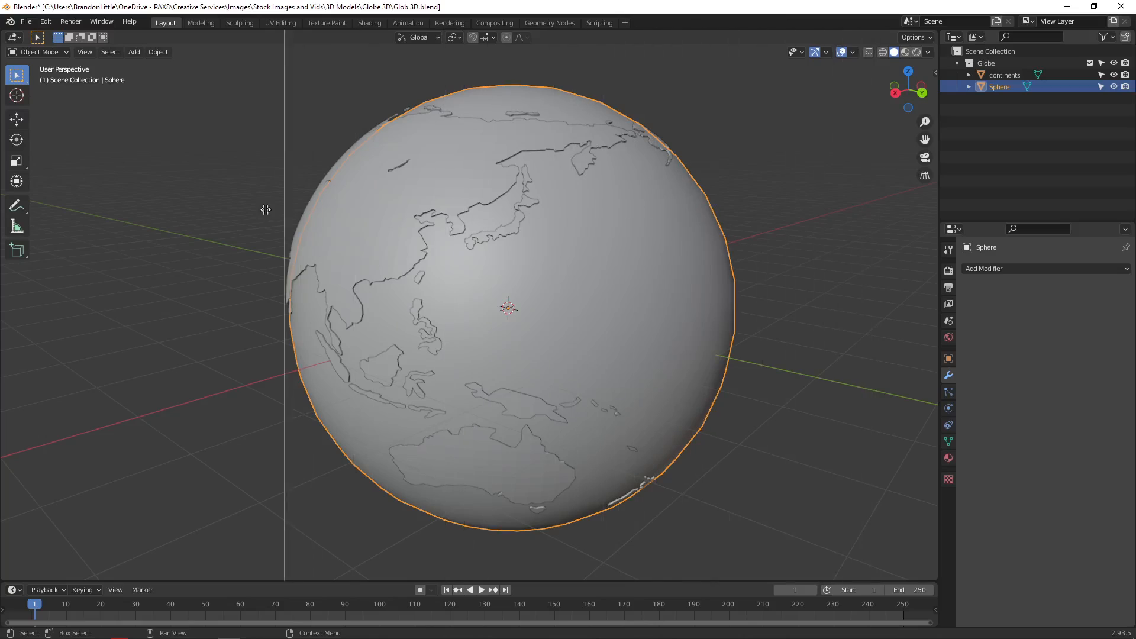
{"action": "left_click", "coordinate": [313, 207]}
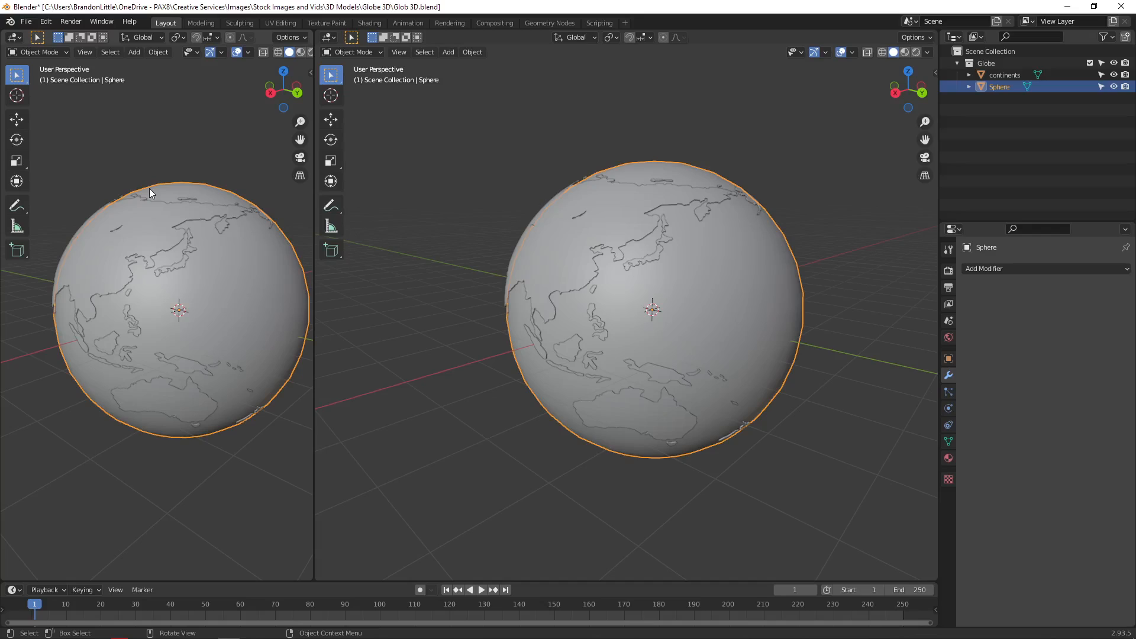
Step: Hide the toolbar in the narrower 3D viewport
{"action": "key", "text": "t"}
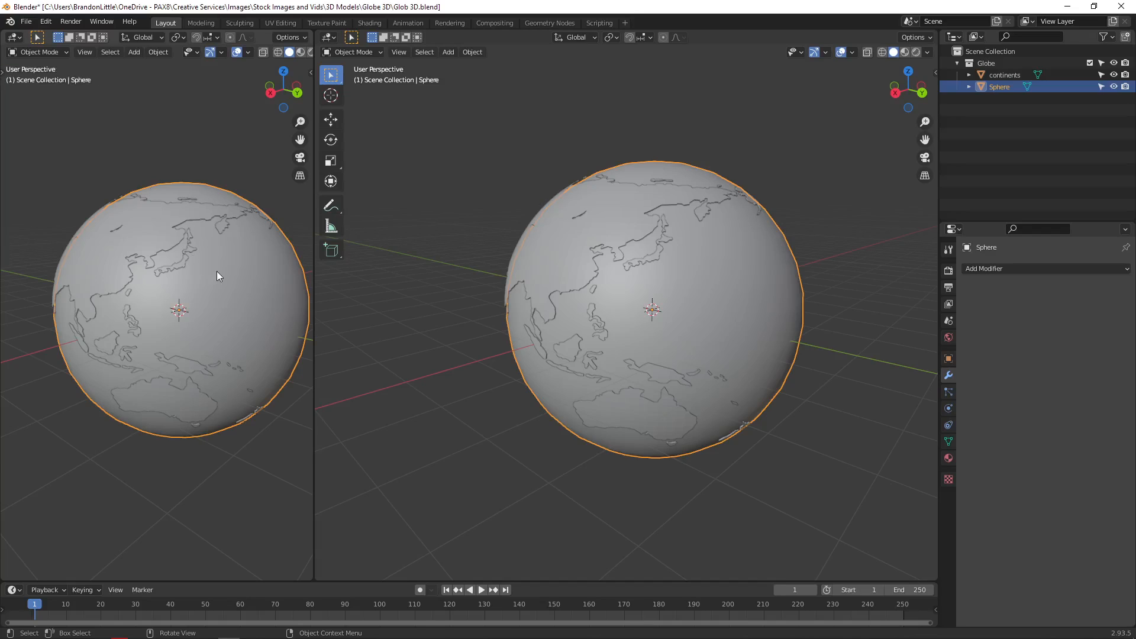
{"action": "scroll", "coordinate": [216, 271], "scroll_direction": "up", "scroll_amount": 1}
{"action": "scroll", "coordinate": [216, 270], "scroll_direction": "down", "scroll_amount": 2}
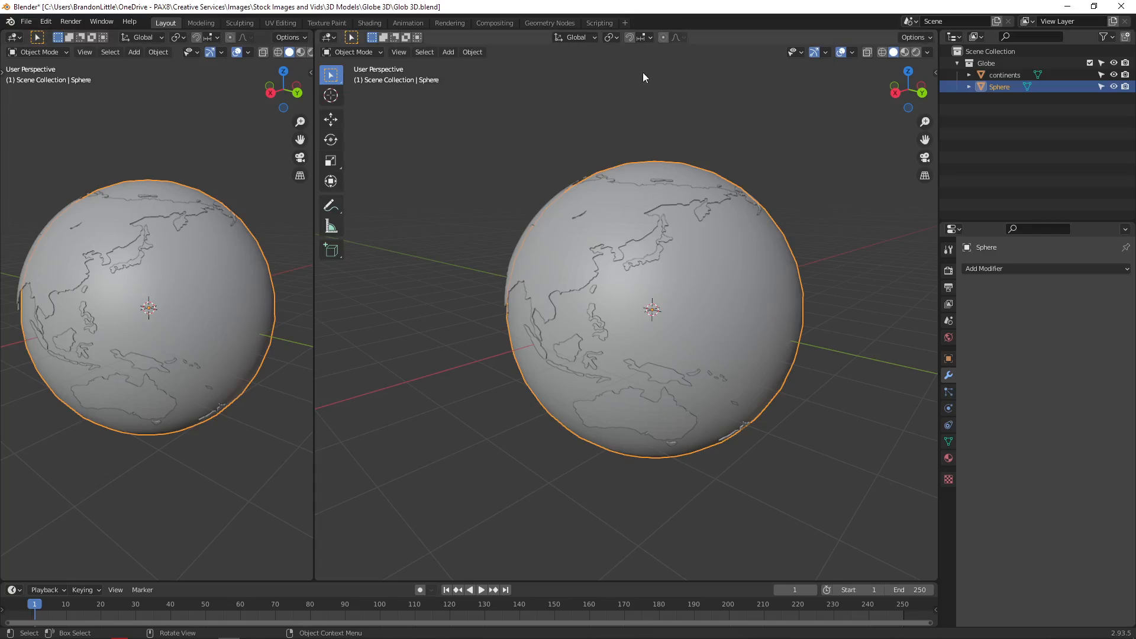
Step: Add a camera to the scene at the world origin, with the sphere deselected
{"action": "left_click", "coordinate": [700, 104]}
{"action": "key", "text": "shift+a"}
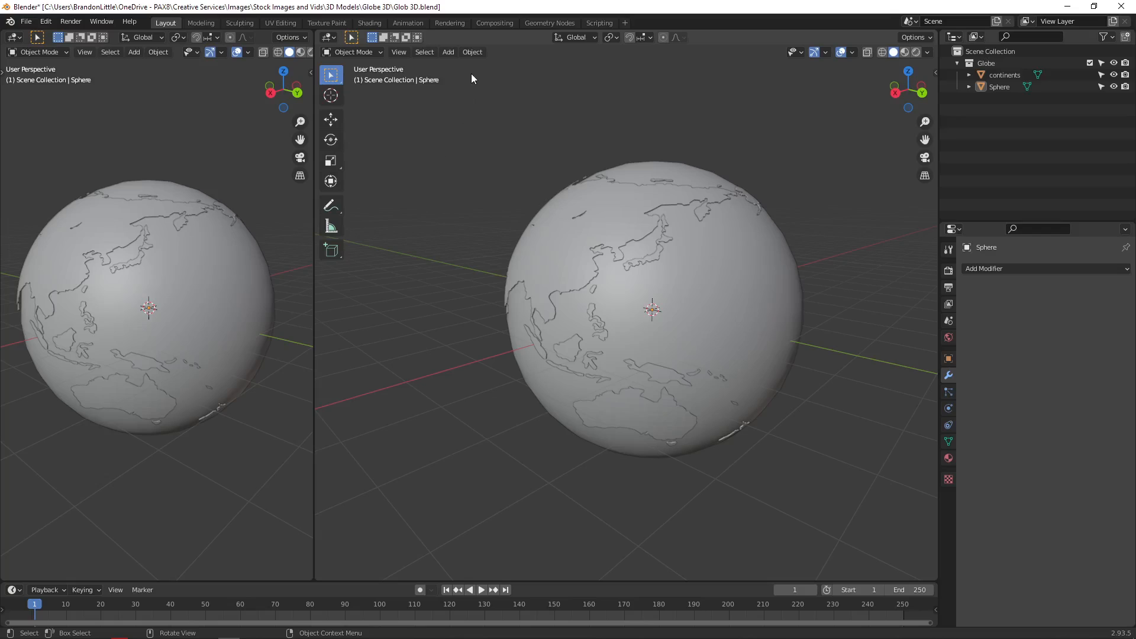
{"action": "left_click", "coordinate": [450, 53]}
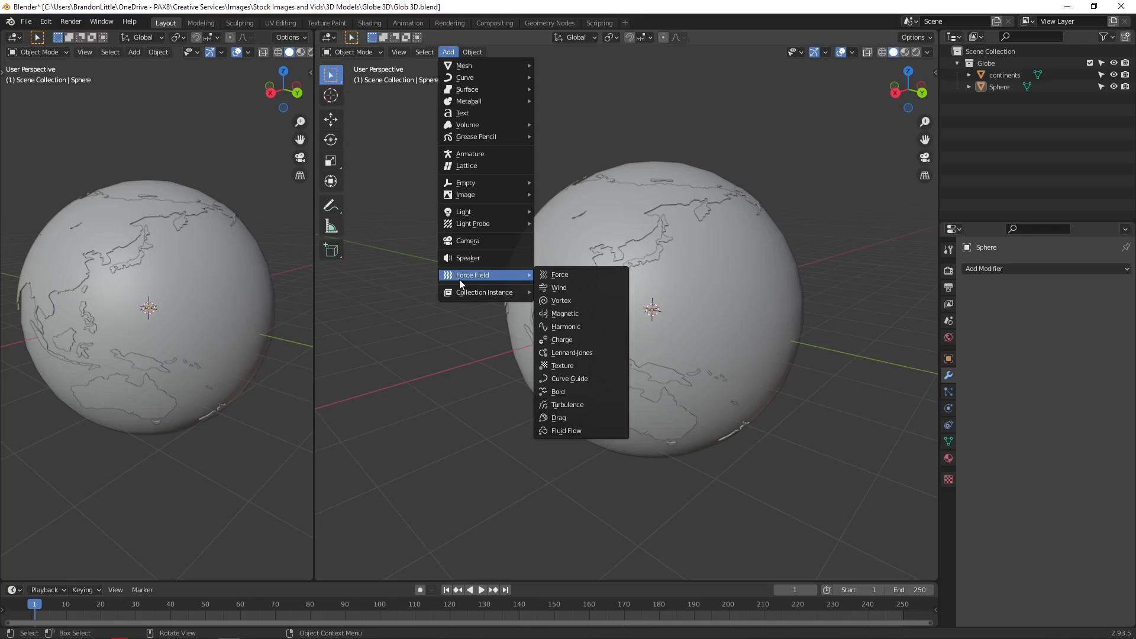
{"action": "left_click", "coordinate": [462, 241]}
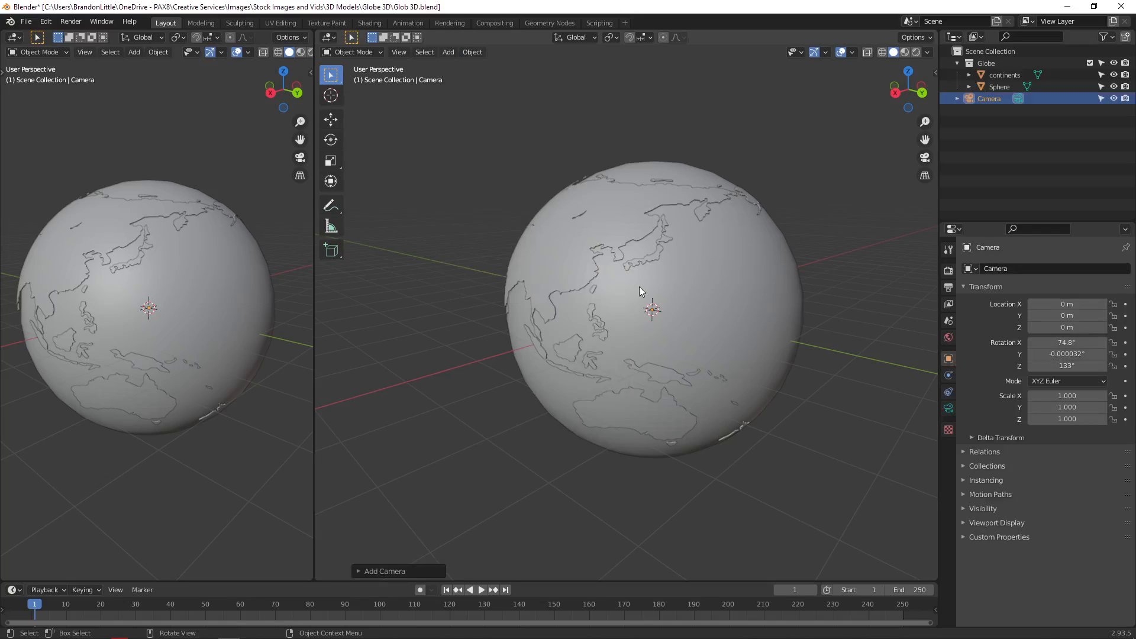
Step: Move the camera along the Y axis in top view to about -4.71 m, clear of the globe
{"action": "key", "text": "KP_7"}
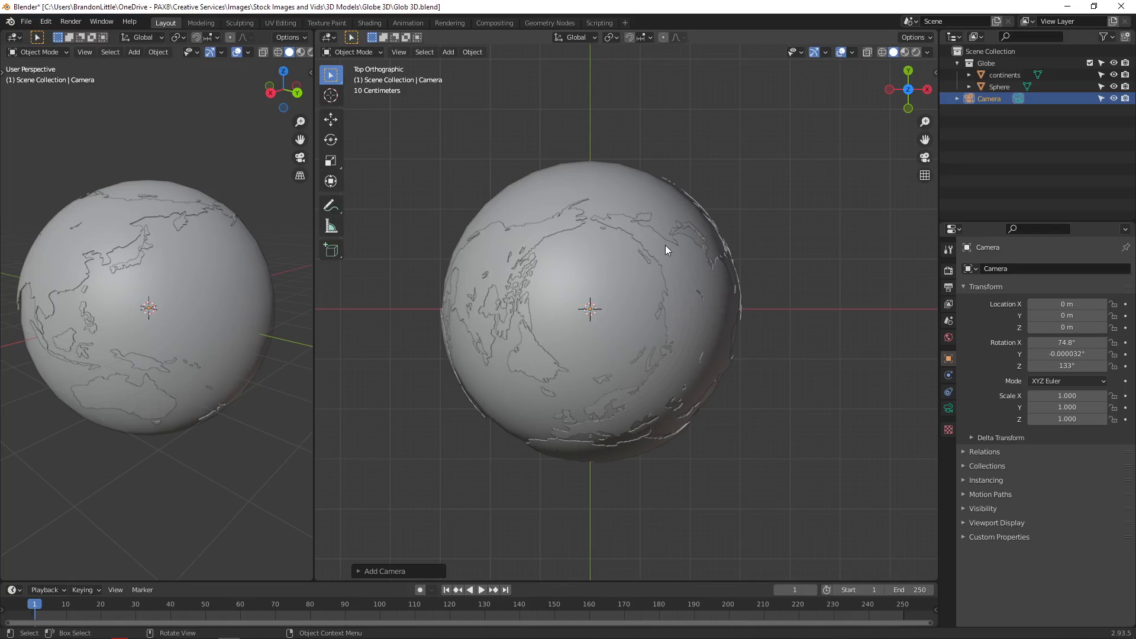
{"action": "key", "text": "g"}
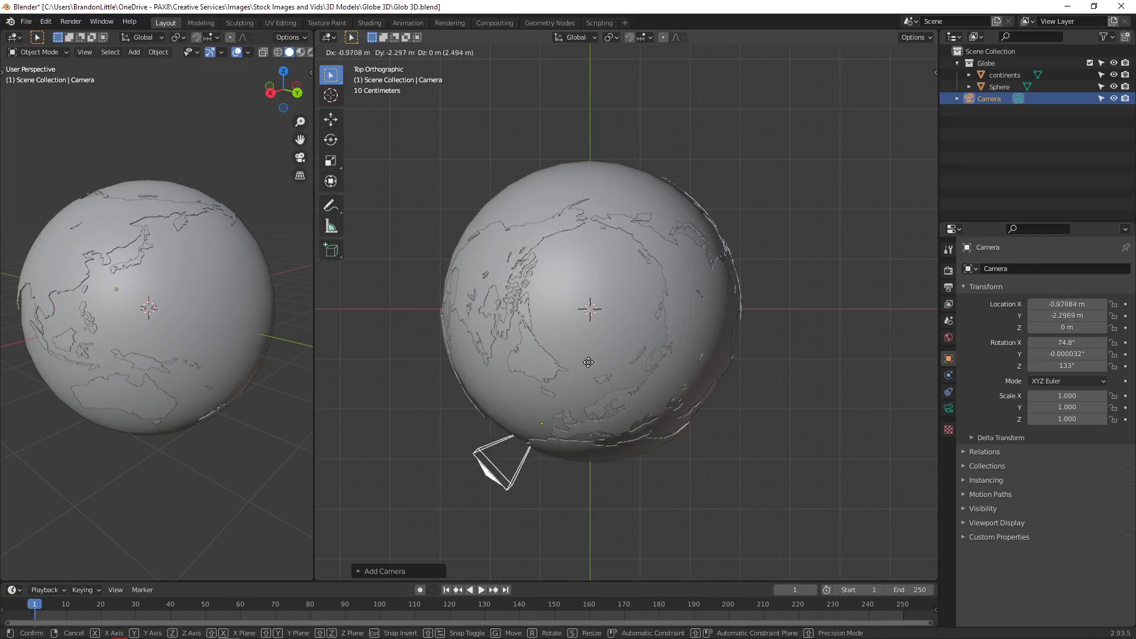
{"action": "key", "text": "y"}
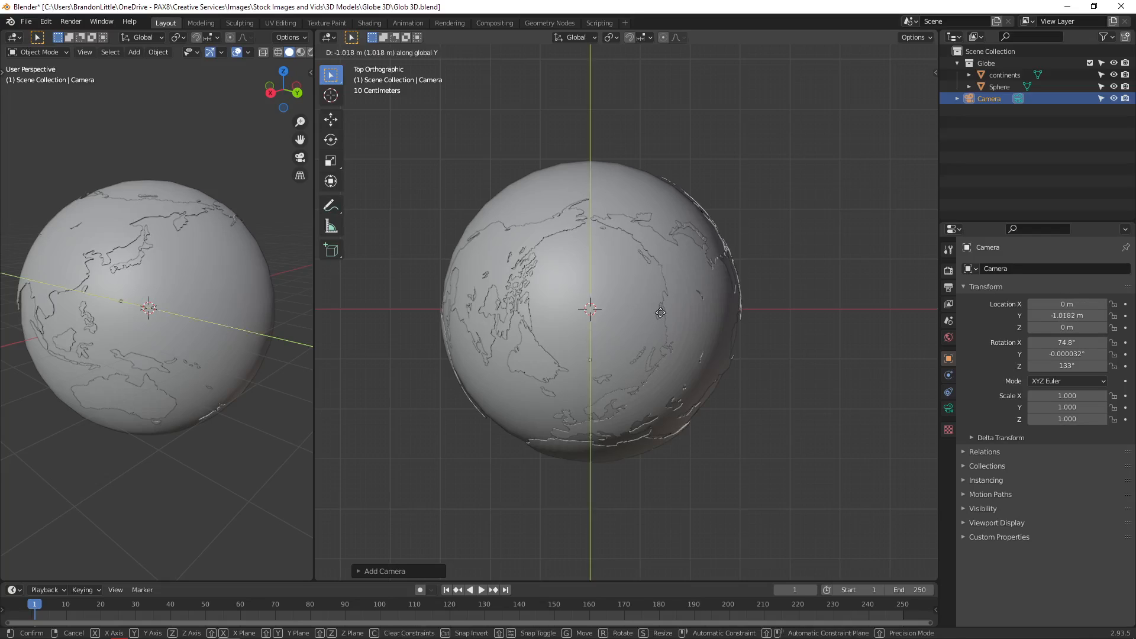
{"action": "left_click", "coordinate": [659, 481]}
{"action": "middle_click_drag", "start_coordinate": [659, 481], "coordinate": [600, 387]}
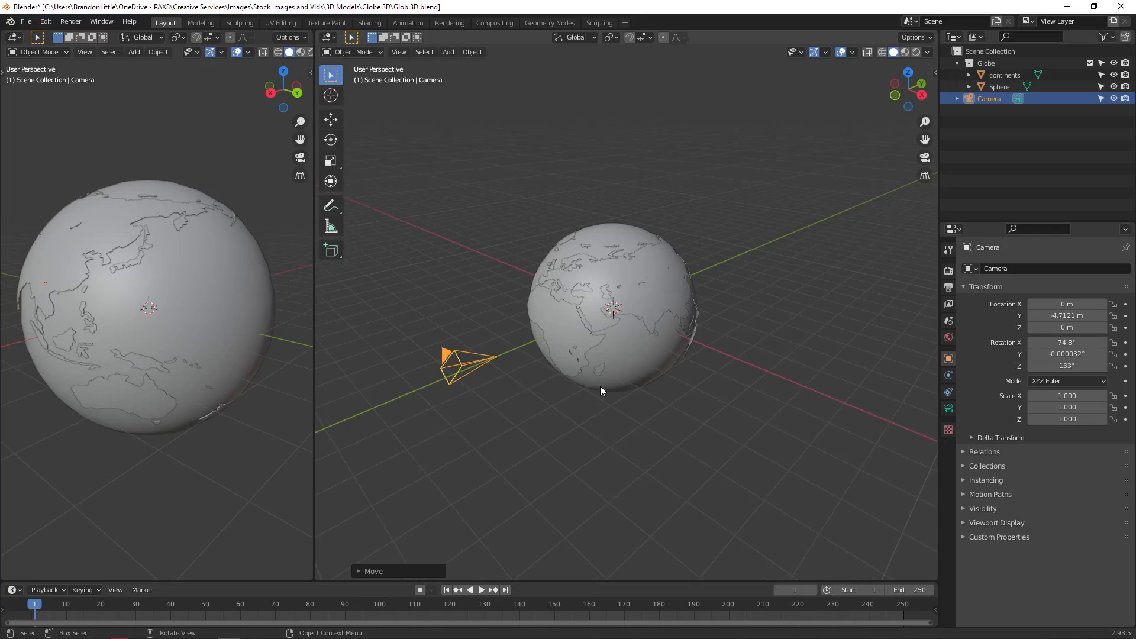
Step: Try moving the sphere freely and with the global Z axis locked, and undo the move
{"action": "left_click", "coordinate": [627, 361]}
{"action": "scroll", "coordinate": [628, 343], "scroll_direction": "up", "scroll_amount": 3}
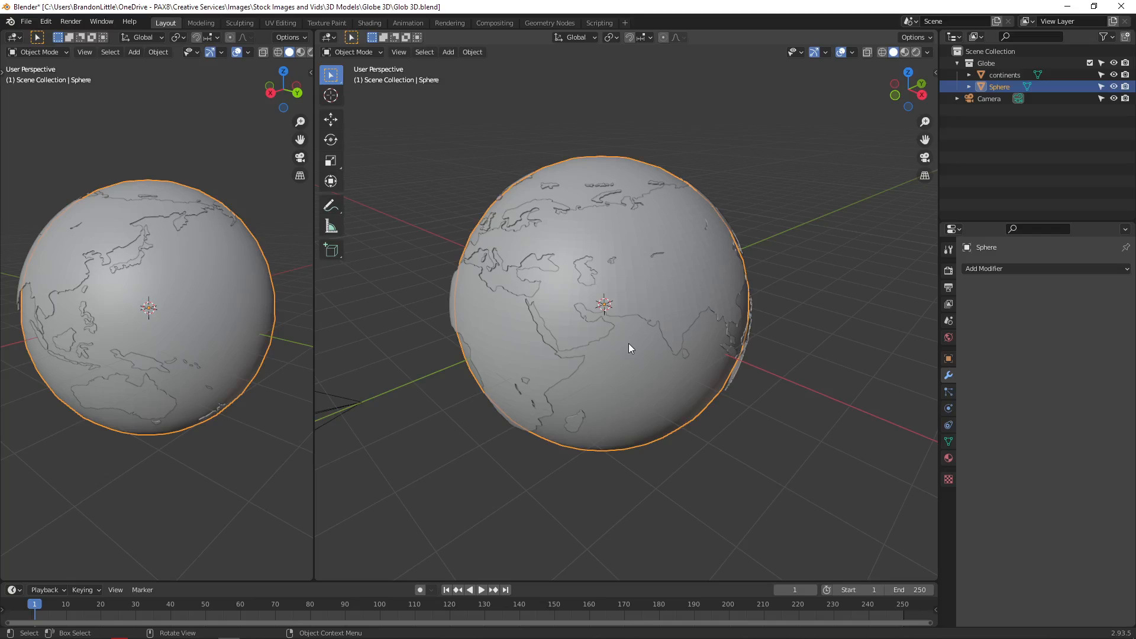
{"action": "key", "text": "g"}
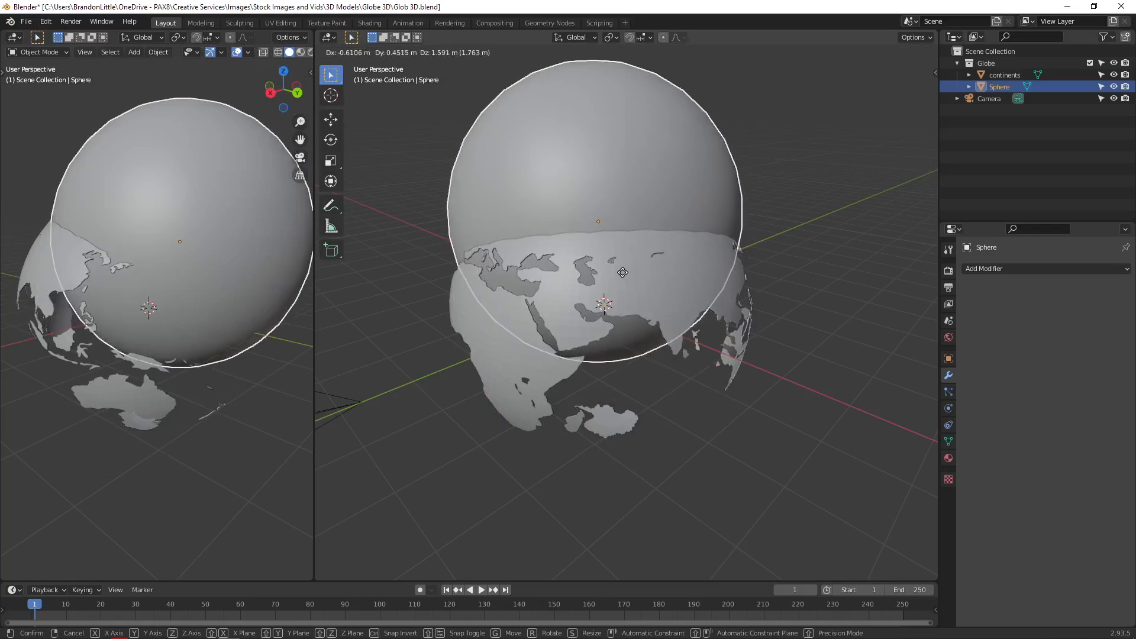
{"action": "key", "text": "Escape"}
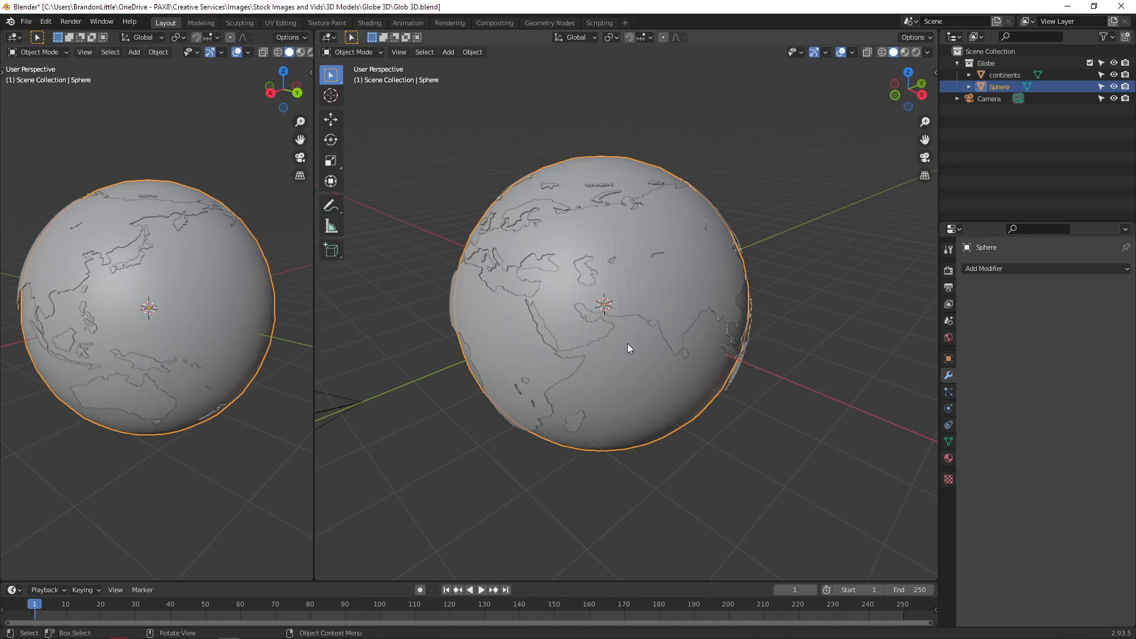
{"action": "key", "text": "g"}
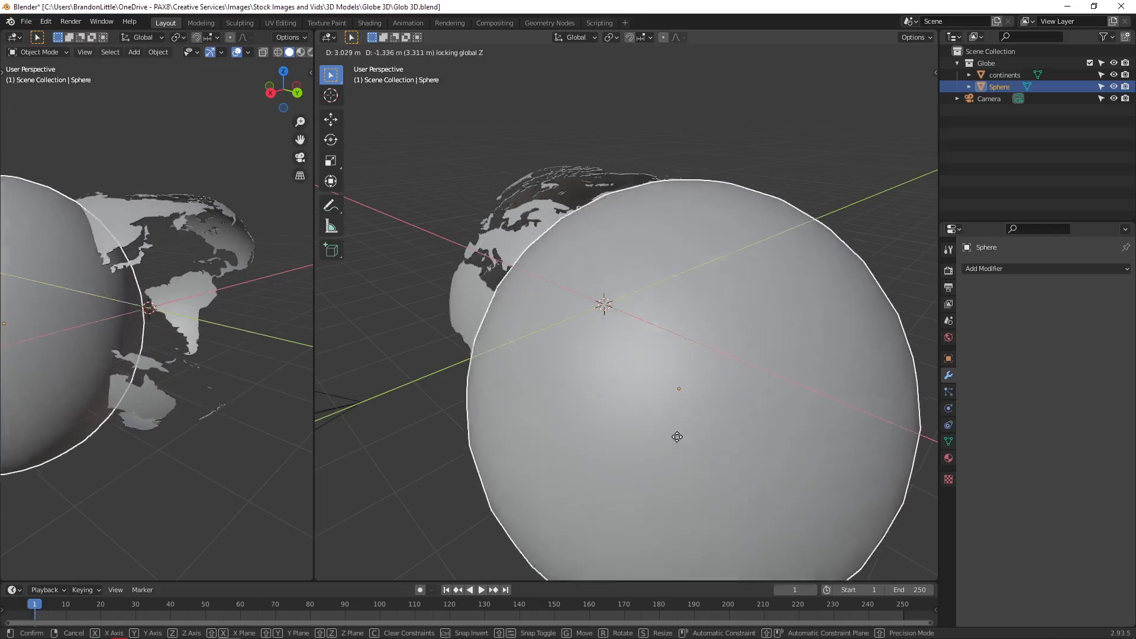
{"action": "key", "text": "shift+z"}
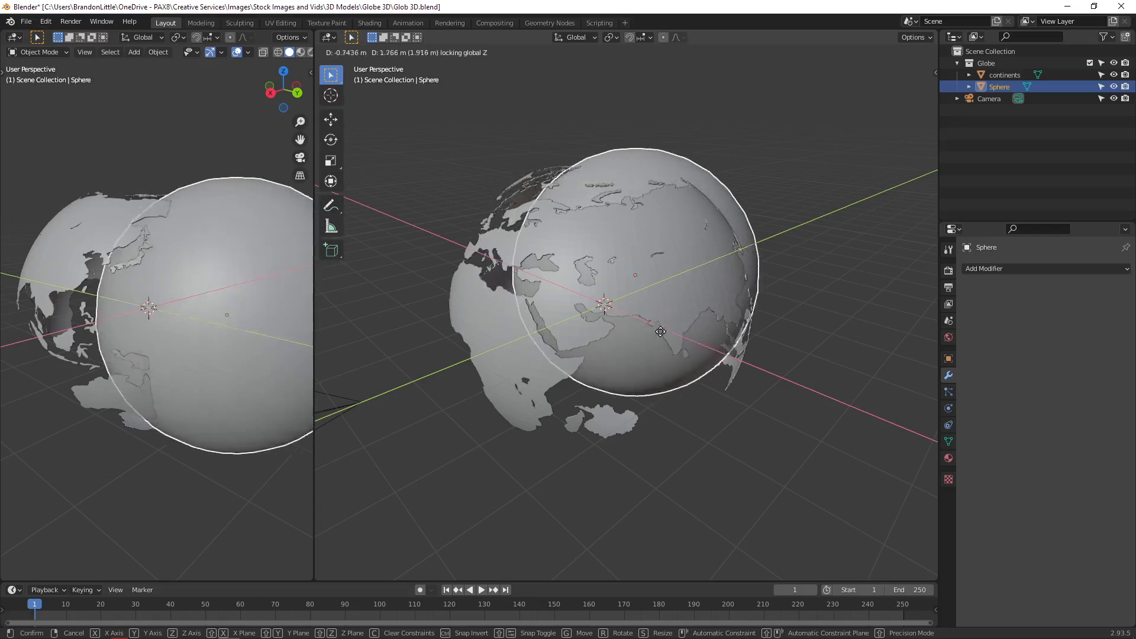
{"action": "left_click", "coordinate": [655, 341]}
{"action": "key", "text": "ctrl+z"}
Step: Add a plain axes empty at the world origin and scale it up until its axes extend beyond the globe
{"action": "scroll", "coordinate": [577, 340], "scroll_direction": "down", "scroll_amount": 3}
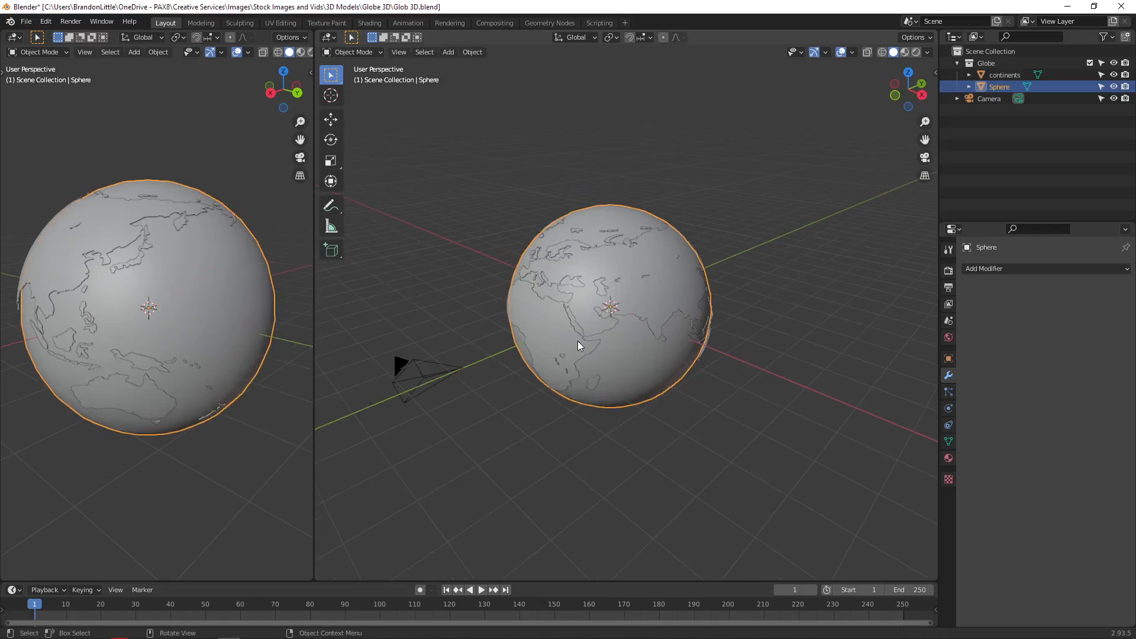
{"action": "left_click", "coordinate": [456, 374]}
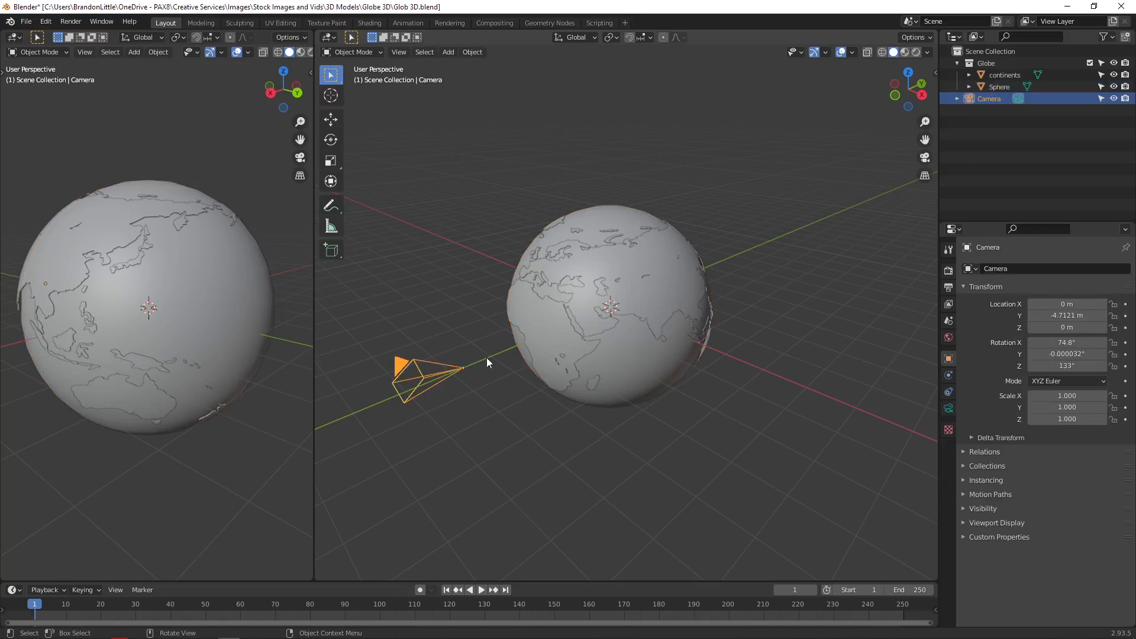
{"action": "middle_click_drag", "start_coordinate": [487, 358], "coordinate": [555, 329]}
{"action": "key", "text": "shift+a"}
{"action": "mouse_move", "coordinate": [619, 220]}
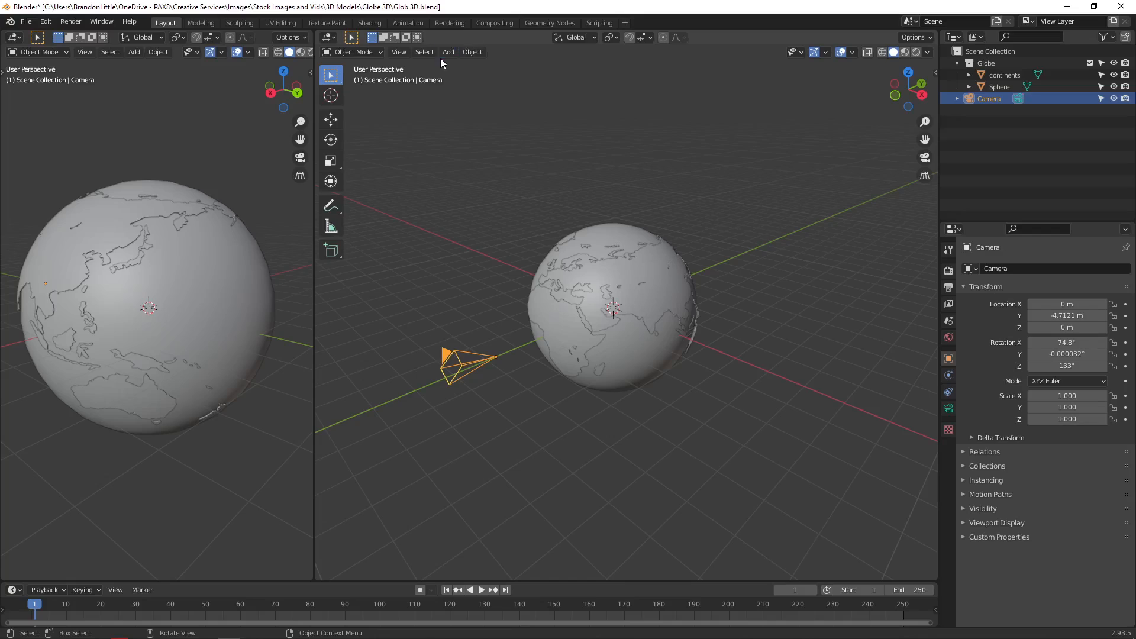
{"action": "key", "text": "shift+a"}
{"action": "mouse_move", "coordinate": [542, 245]}
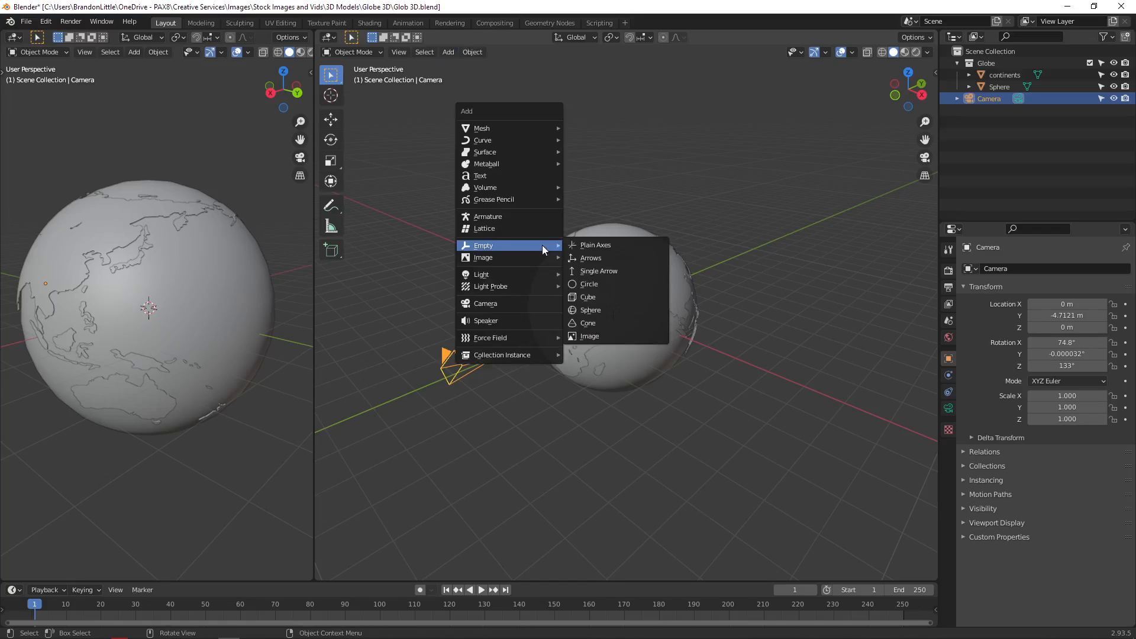
{"action": "left_click", "coordinate": [603, 245]}
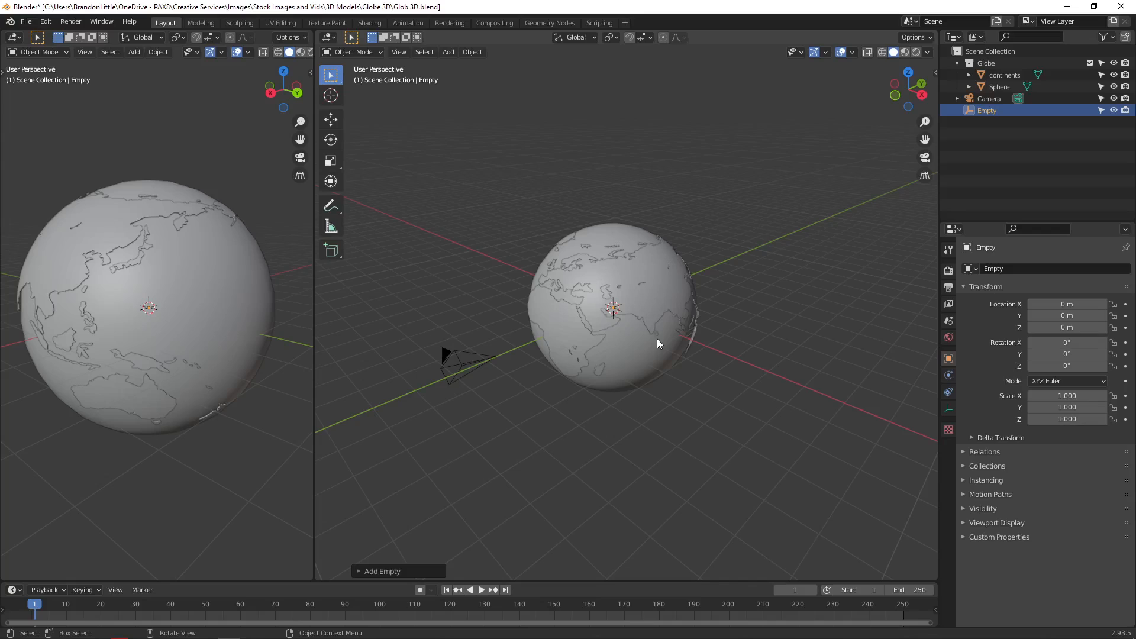
{"action": "key", "text": "s"}
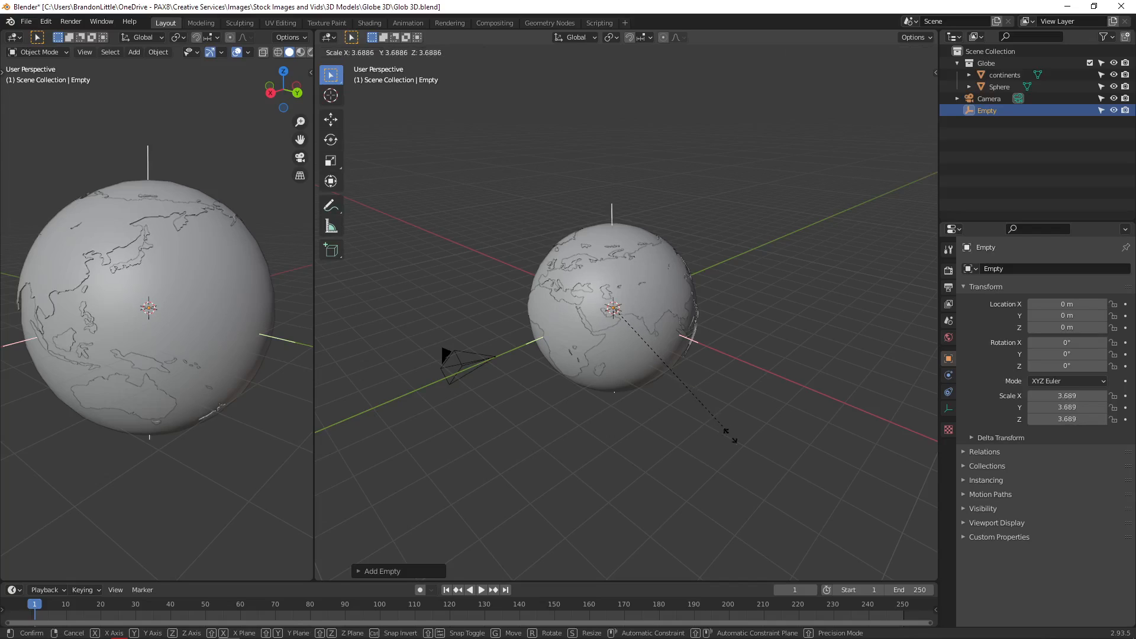
{"action": "left_click", "coordinate": [768, 489]}
Step: Move the camera along the Y axis in top view to about -8.11 m, farther from the globe
{"action": "left_click", "coordinate": [476, 362]}
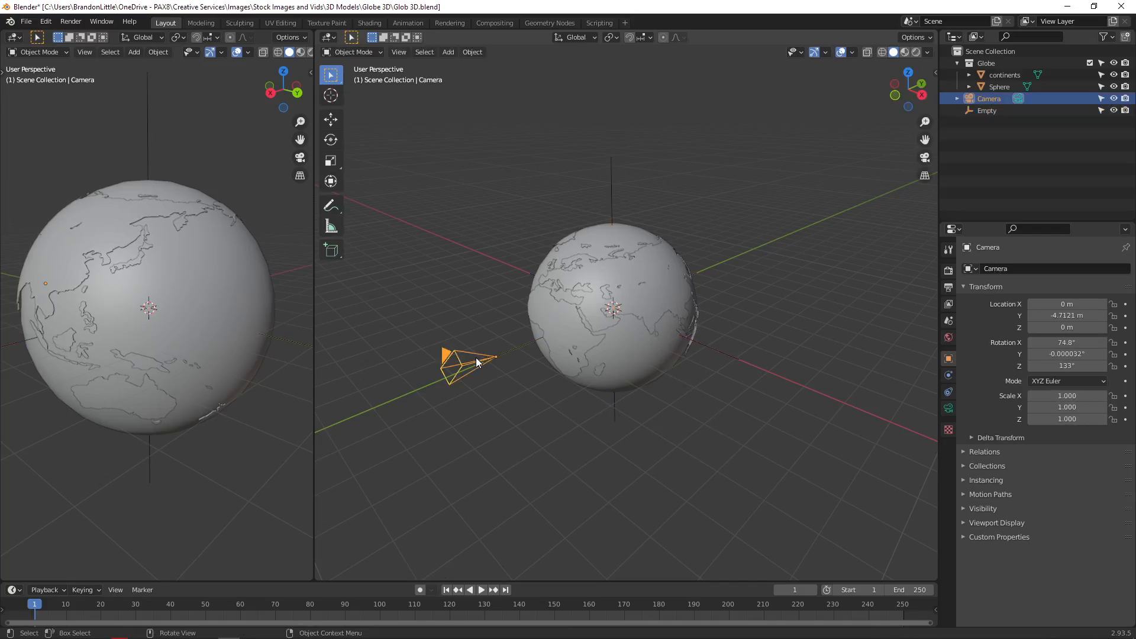
{"action": "key", "text": "KP_7"}
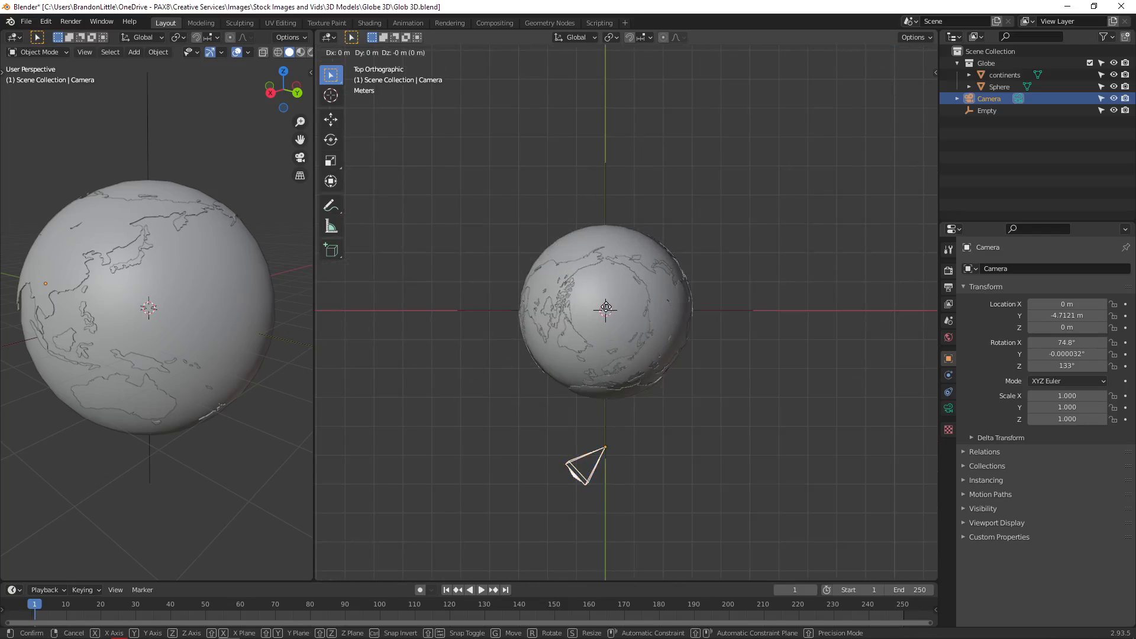
{"action": "key", "text": "g"}
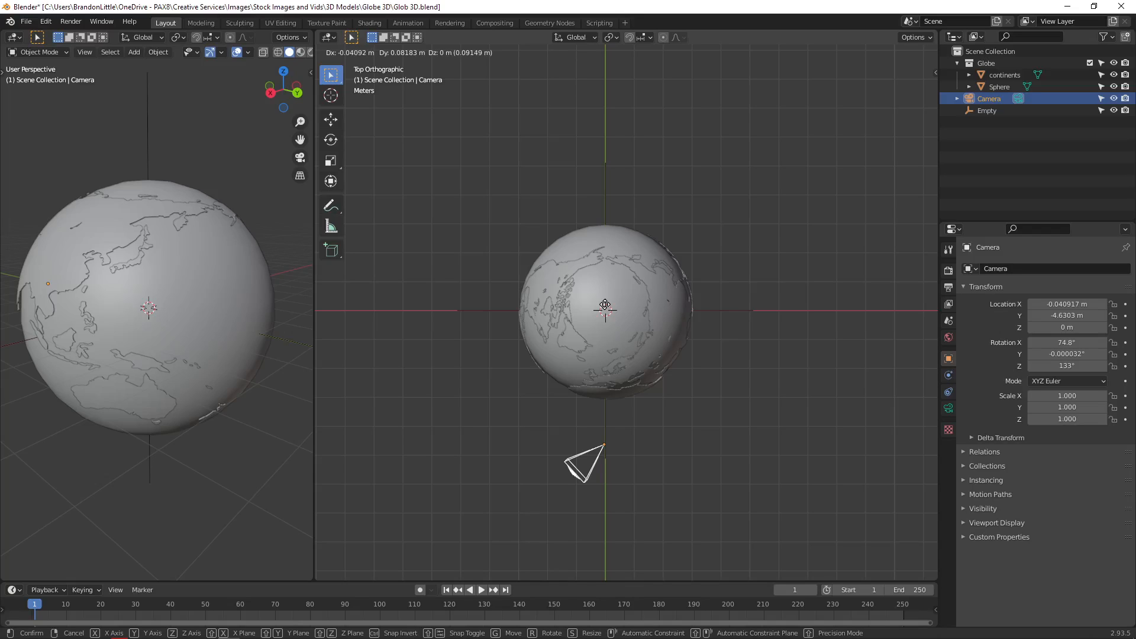
{"action": "key", "text": "y"}
{"action": "left_click", "coordinate": [632, 424]}
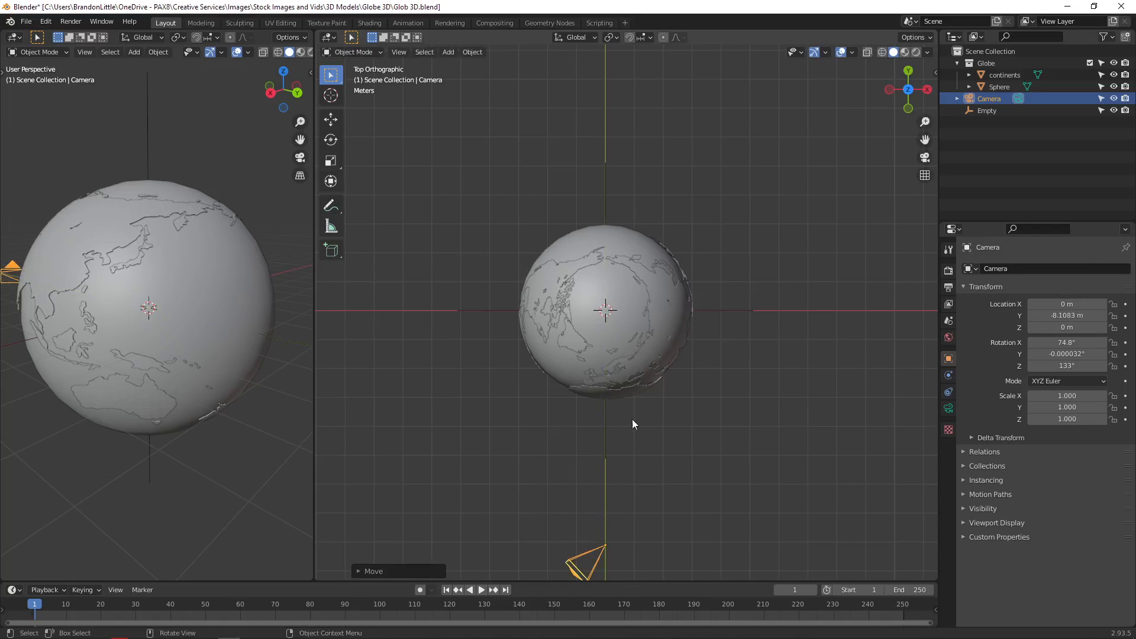
Step: Make the camera aim at the axes empty with a Track To constraint, keeping the empty as the active target
{"action": "middle_click_drag", "start_coordinate": [632, 420], "coordinate": [597, 357]}
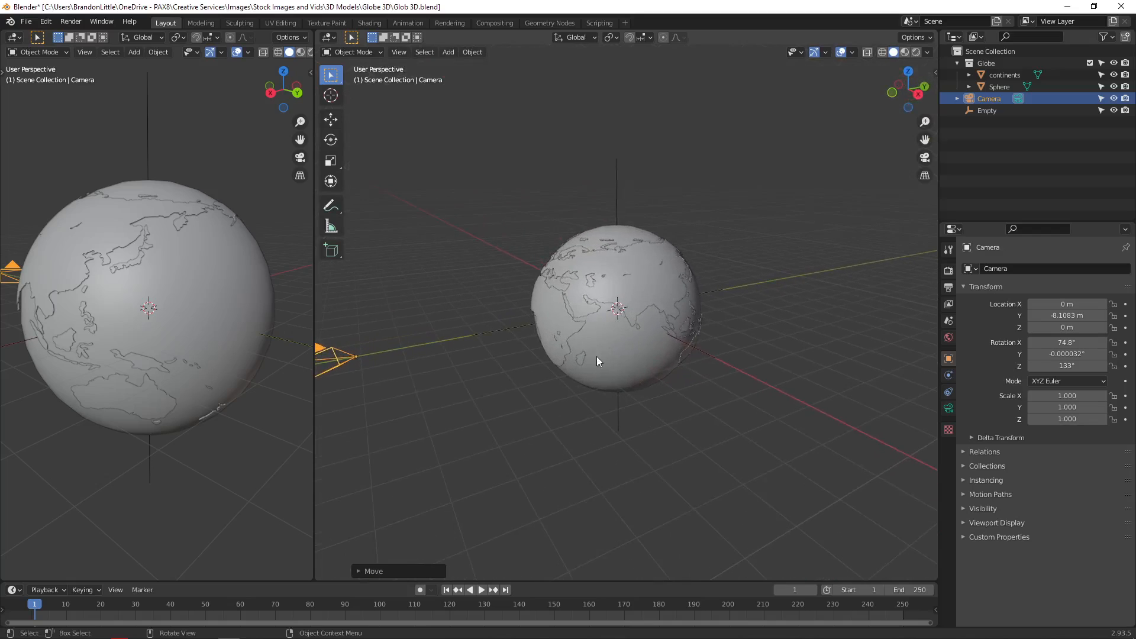
{"action": "left_click", "coordinate": [617, 184], "text": "shift"}
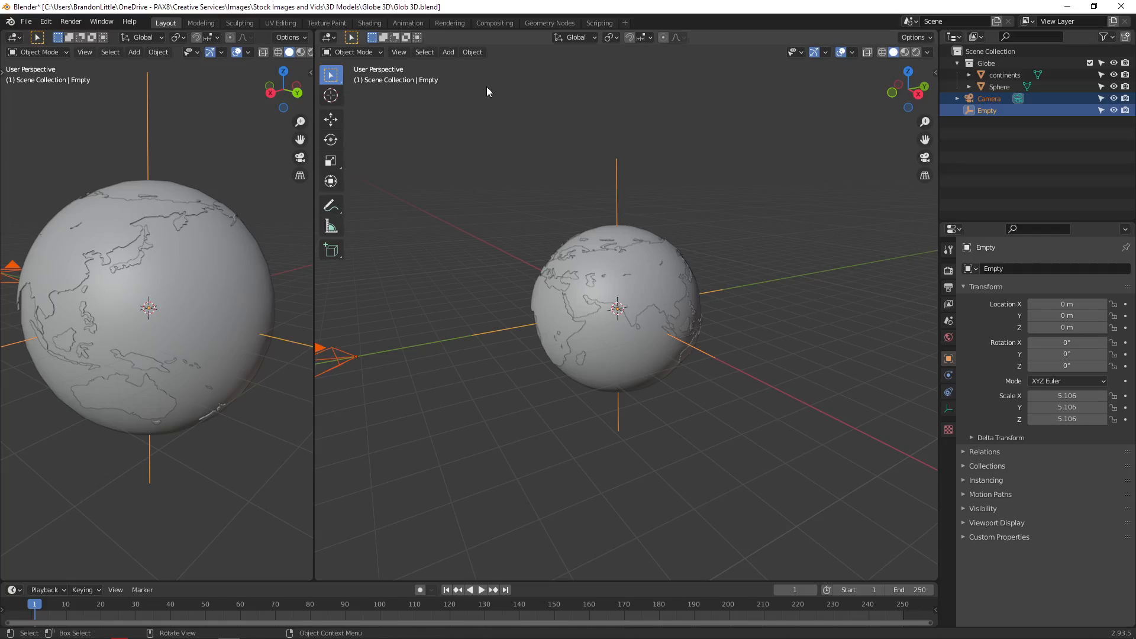
{"action": "left_click", "coordinate": [475, 54]}
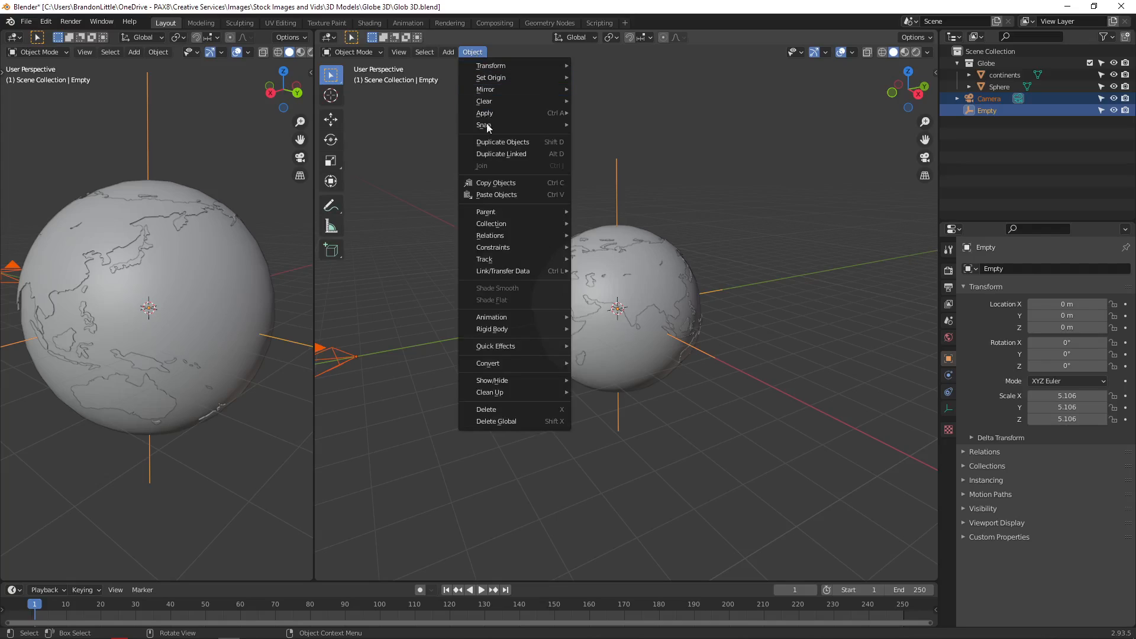
{"action": "mouse_move", "coordinate": [524, 216]}
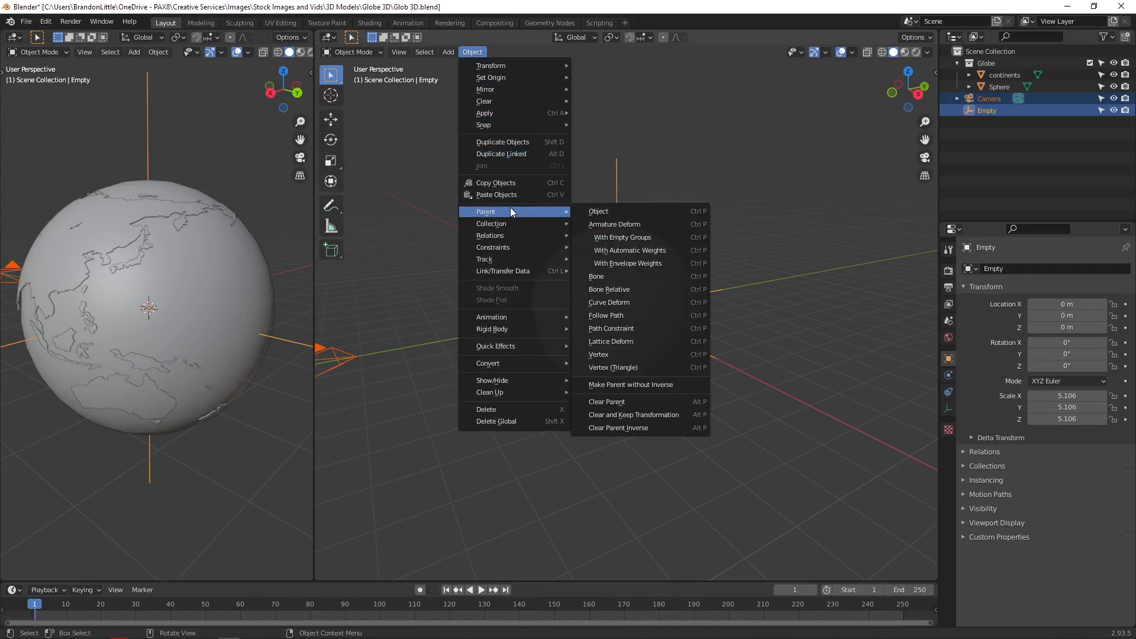
{"action": "mouse_move", "coordinate": [512, 264]}
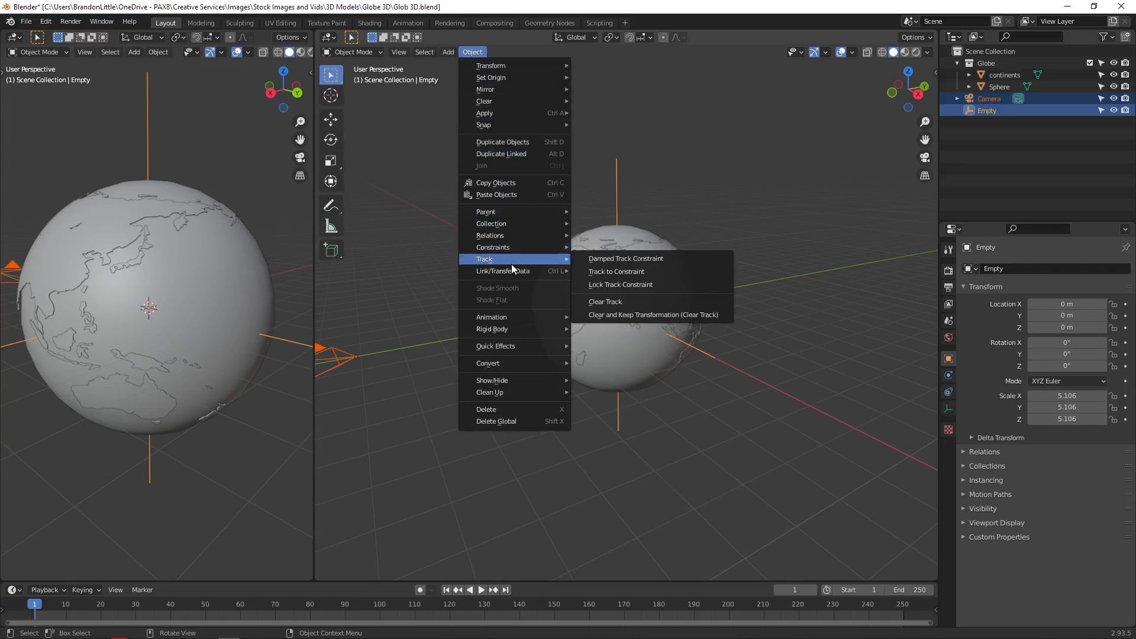
{"action": "left_click", "coordinate": [625, 274]}
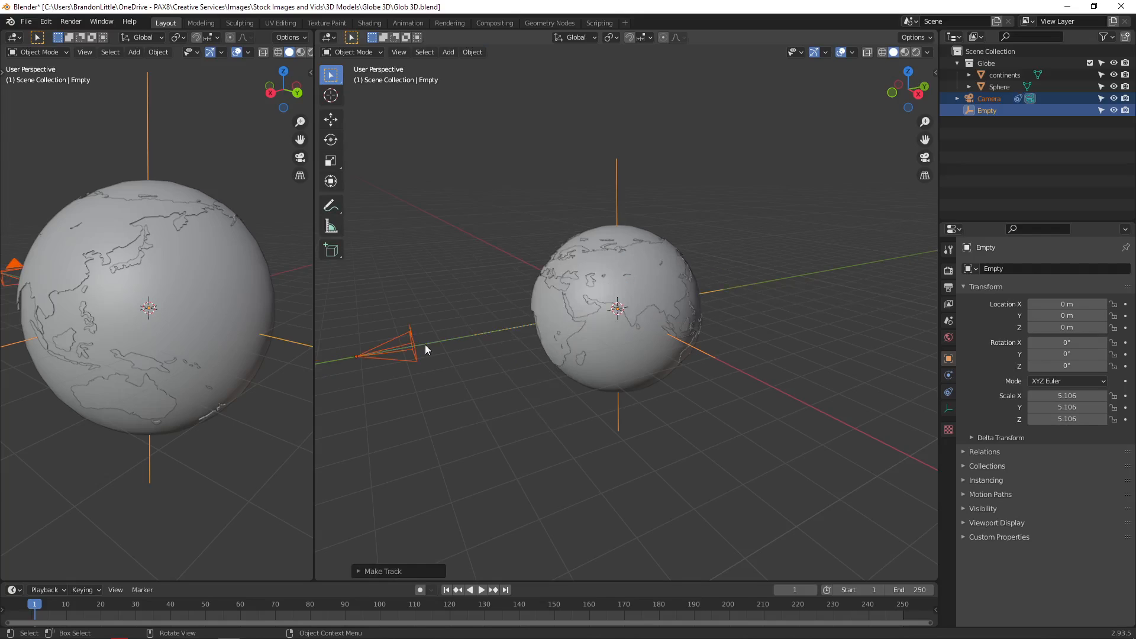
Step: Try moving the empty alone to test the camera tracking, and cancel the move
{"action": "left_click", "coordinate": [616, 188]}
{"action": "key", "text": "g"}
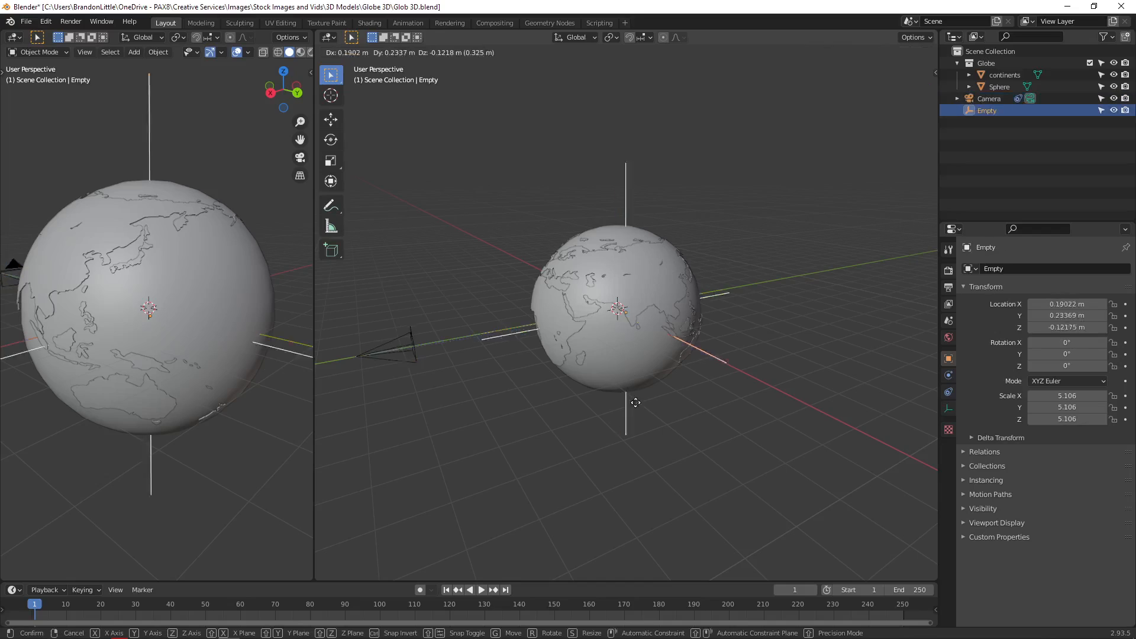
{"action": "key", "text": "Escape"}
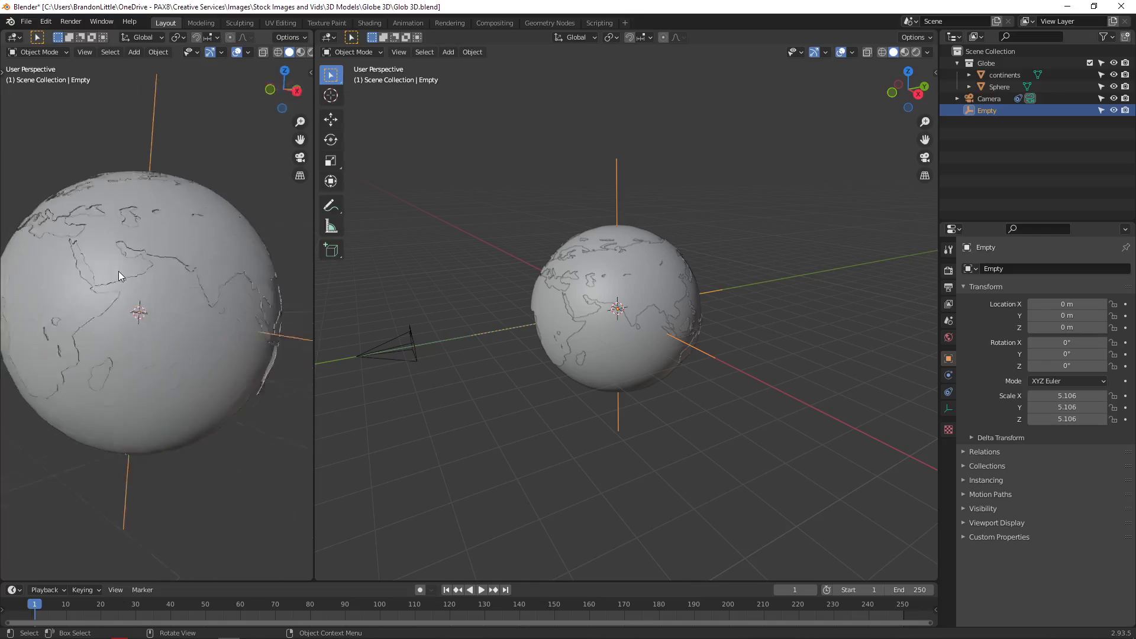
Step: Show the camera view in the narrower viewport and move the camera along the global Y axis to about -16.41 m
{"action": "key", "text": "KP_0"}
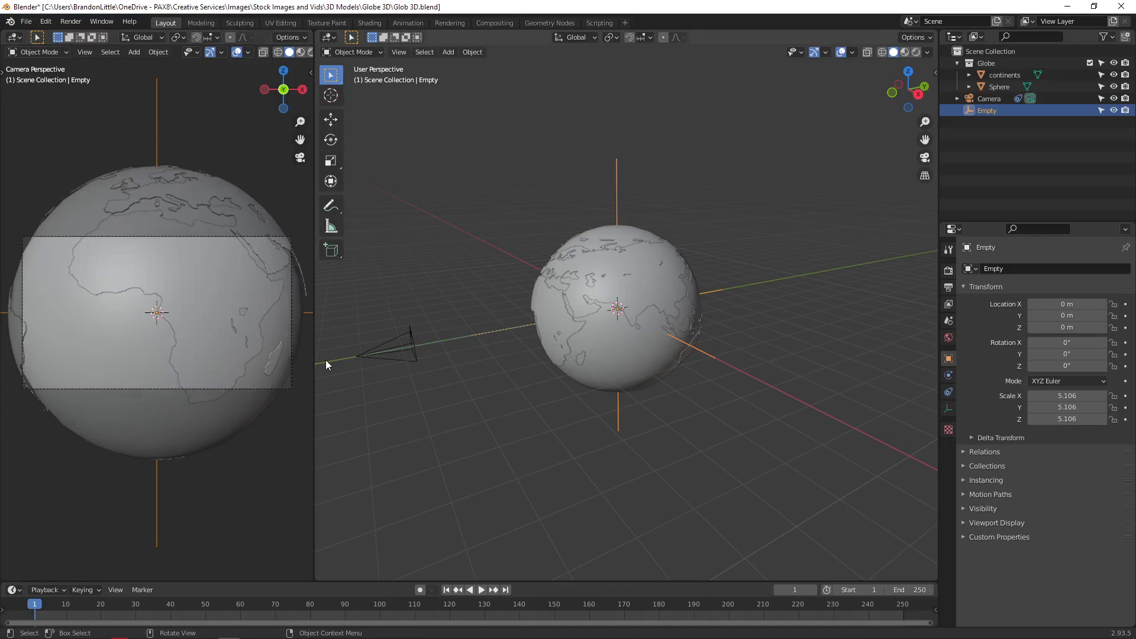
{"action": "left_click", "coordinate": [406, 353]}
{"action": "middle_click_drag", "start_coordinate": [452, 355], "coordinate": [558, 274]}
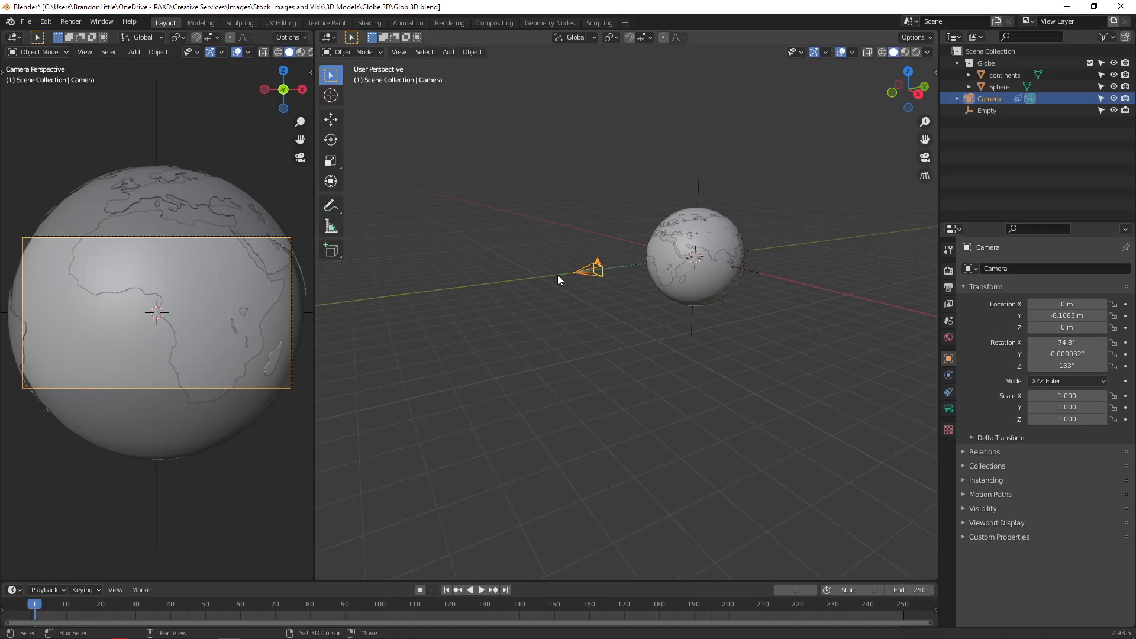
{"action": "key", "text": "g"}
{"action": "key", "text": "y"}
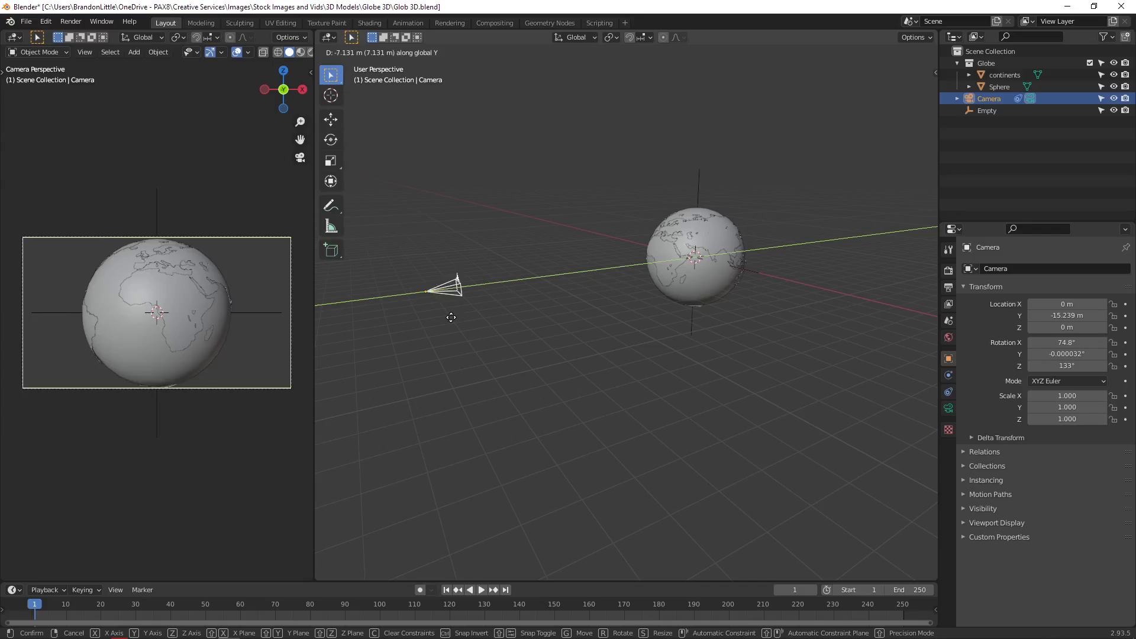
{"action": "left_click", "coordinate": [415, 315]}
Step: Try moving the camera freely around the globe and along its local Z axis, and undo both moves
{"action": "scroll", "coordinate": [530, 299], "scroll_direction": "up", "scroll_amount": 1}
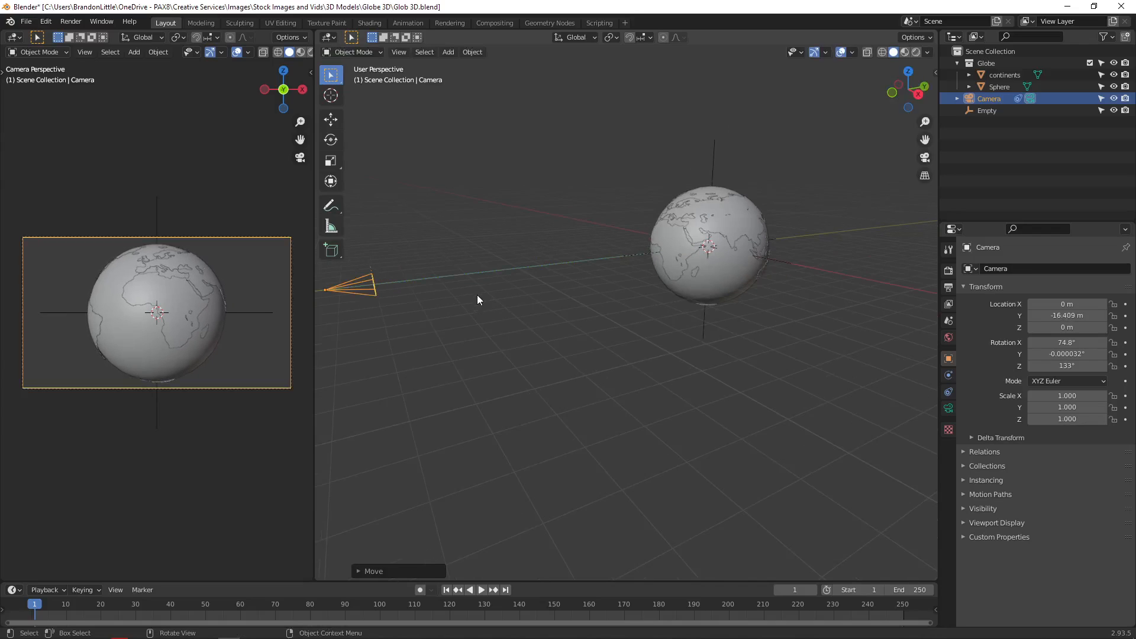
{"action": "key", "text": "g"}
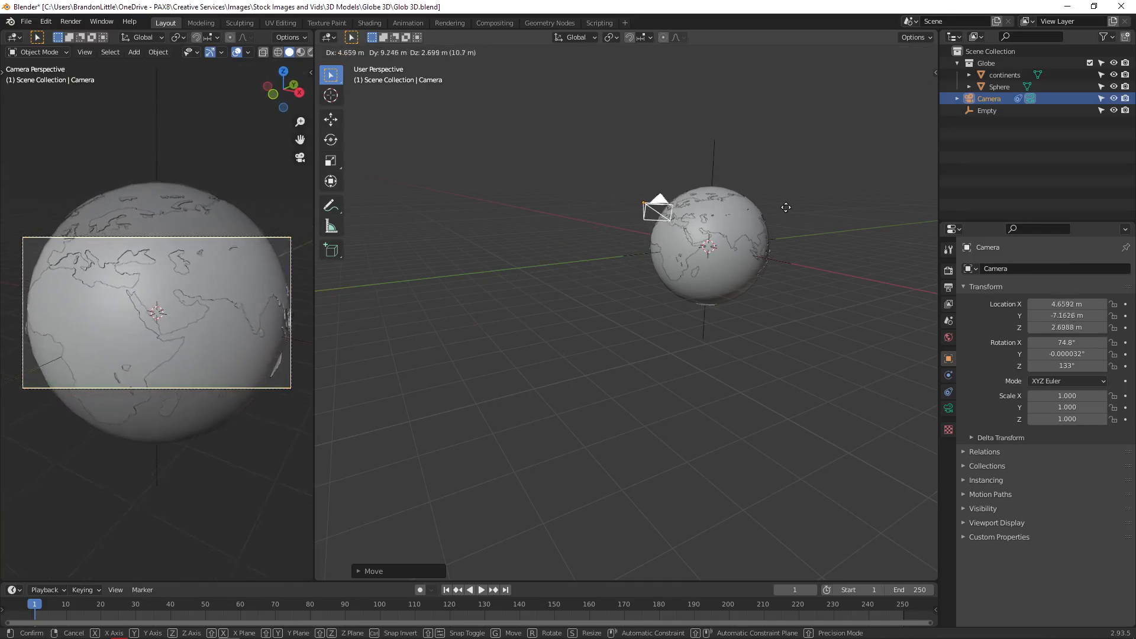
{"action": "left_click", "coordinate": [771, 159]}
{"action": "middle_click_drag", "start_coordinate": [722, 178], "coordinate": [772, 277]}
{"action": "middle_click_drag", "start_coordinate": [804, 325], "coordinate": [600, 264]}
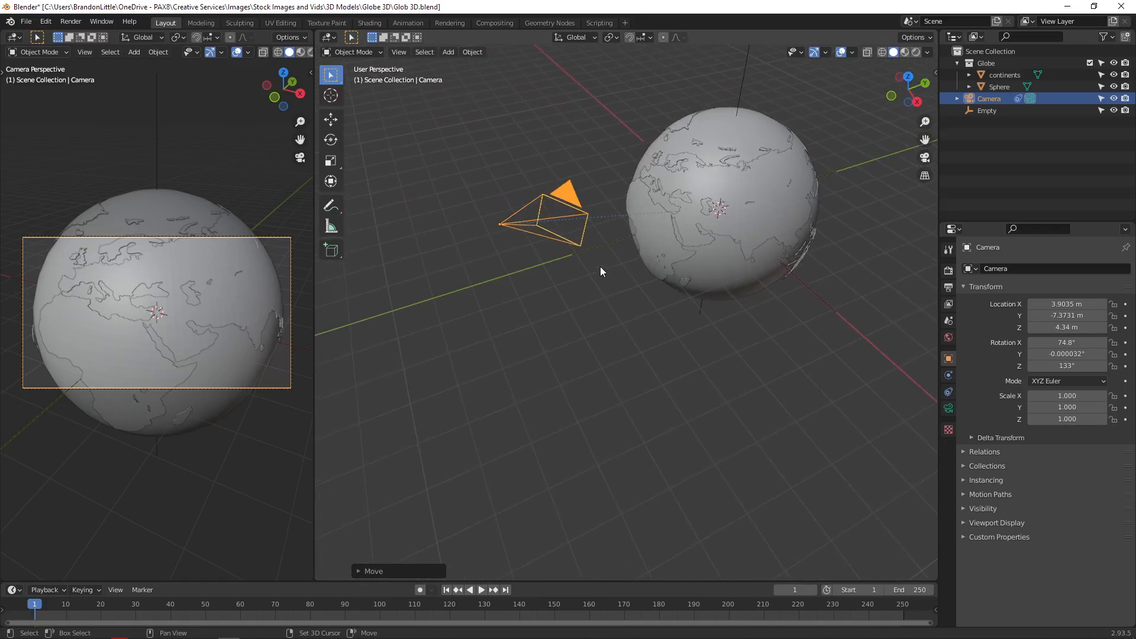
{"action": "key", "text": "g"}
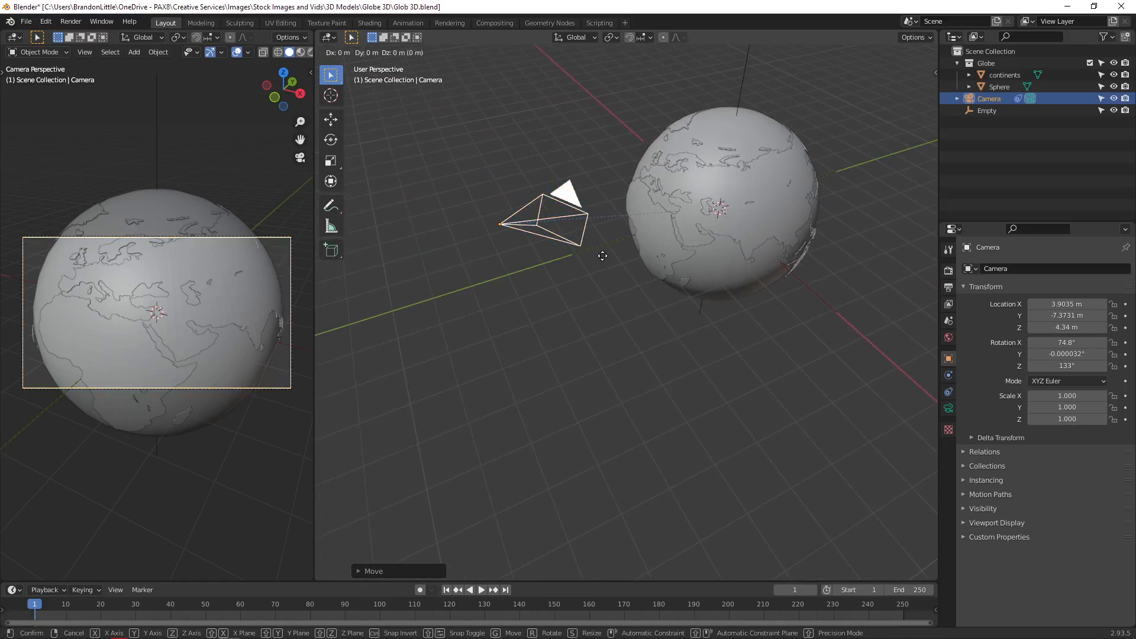
{"action": "key", "text": "z"}
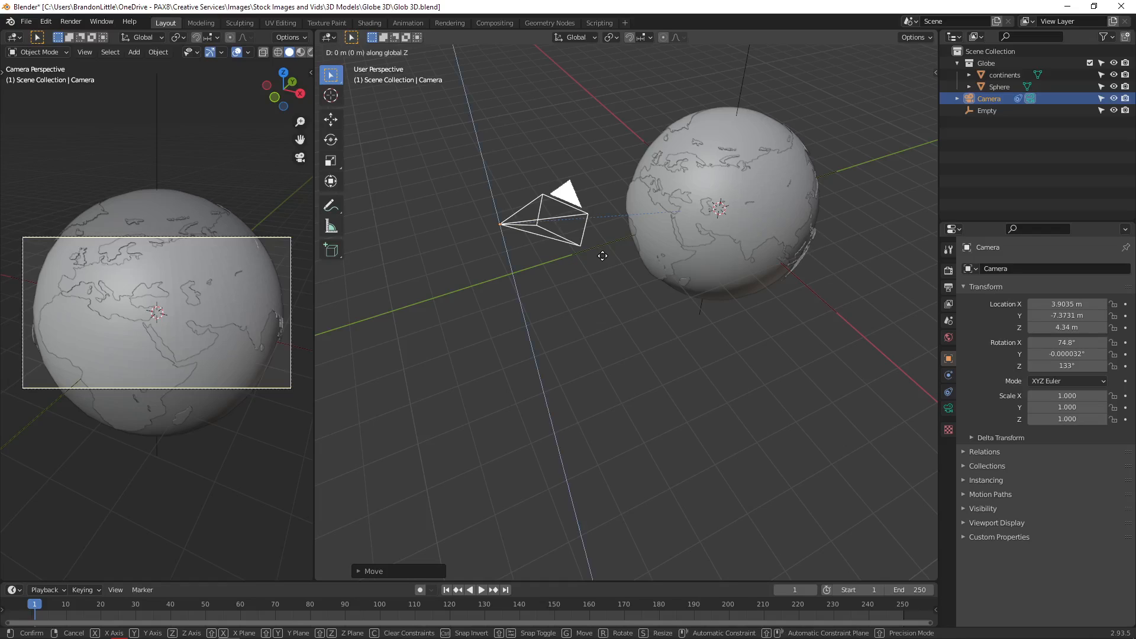
{"action": "key", "text": "z"}
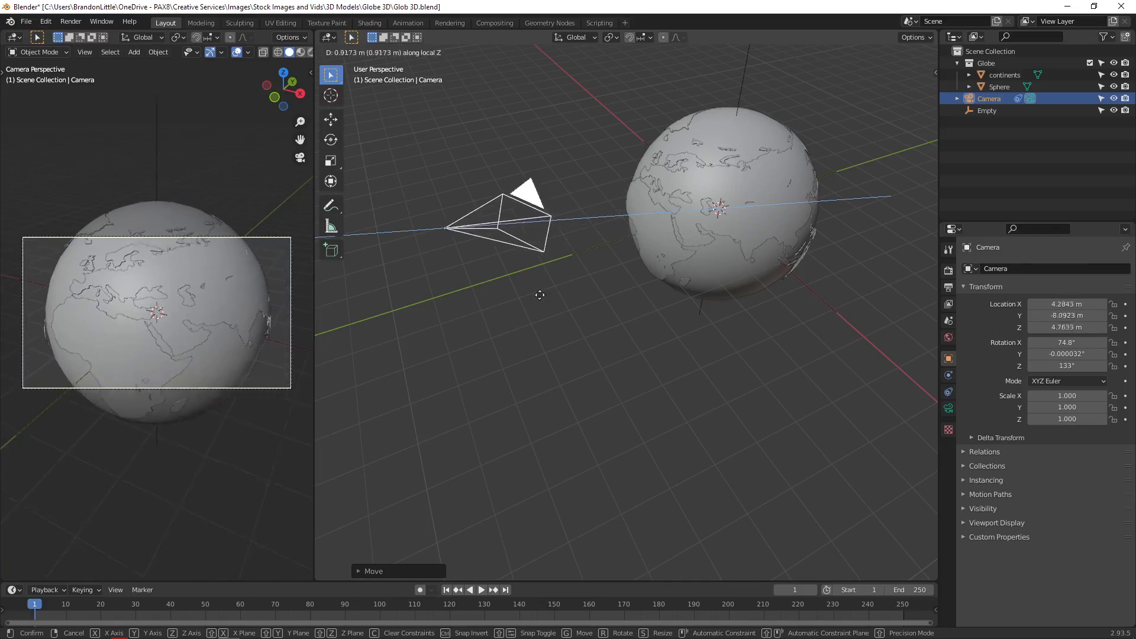
{"action": "left_click", "coordinate": [594, 291]}
{"action": "key", "text": "ctrl+z"}
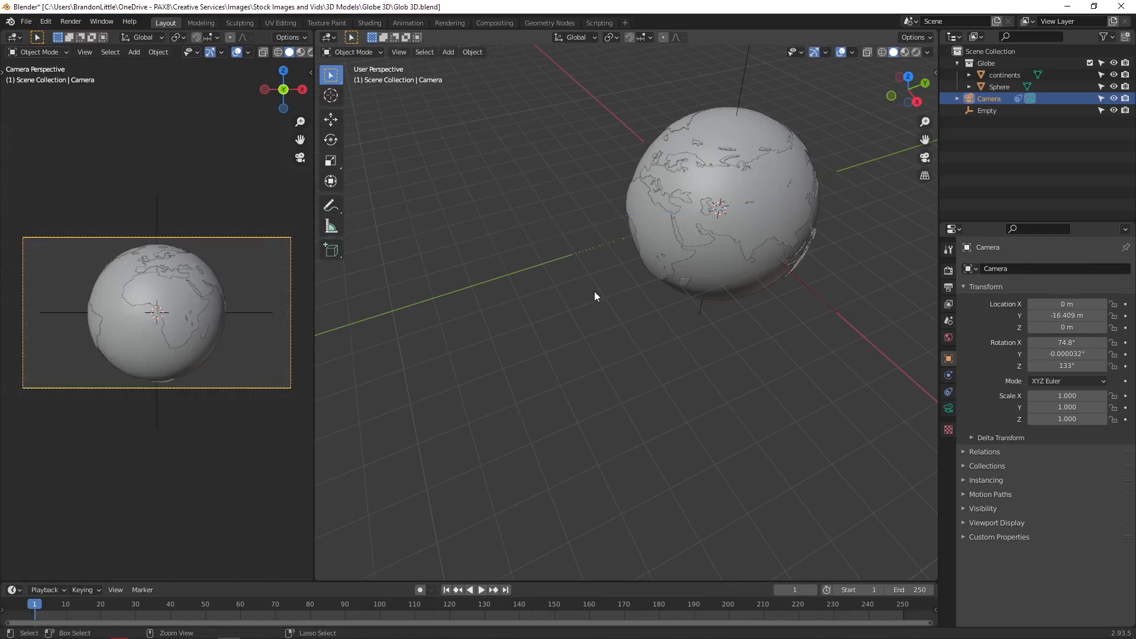
Step: Add a sun light at the world origin, with the larger viewport in front view
{"action": "scroll", "coordinate": [661, 256], "scroll_direction": "down", "scroll_amount": 3}
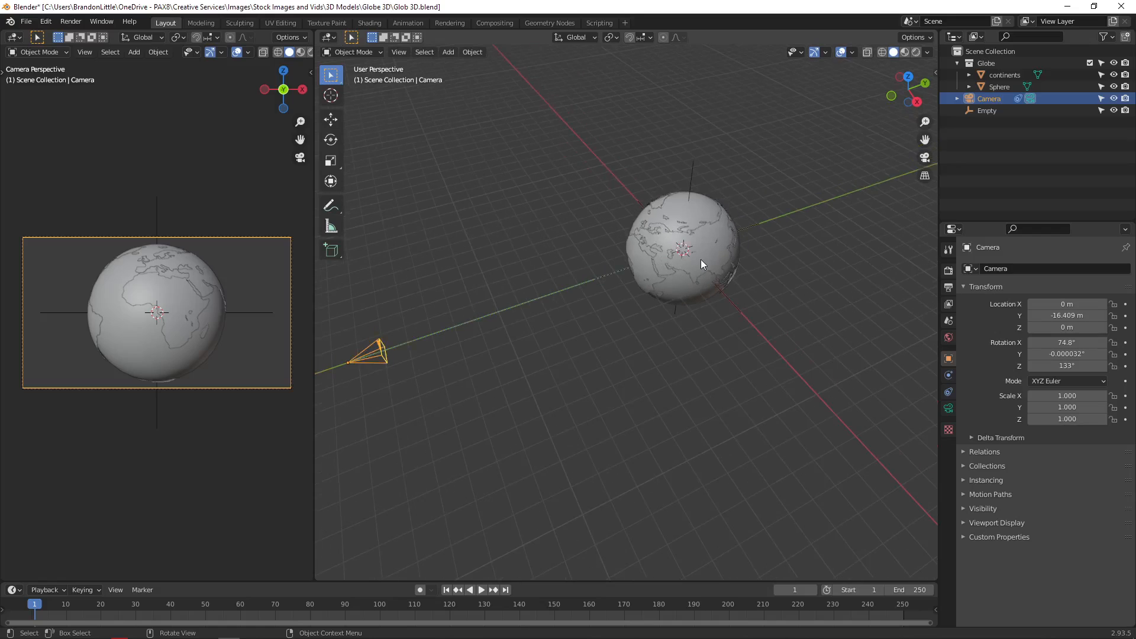
{"action": "scroll", "coordinate": [701, 259], "scroll_direction": "up", "scroll_amount": 2}
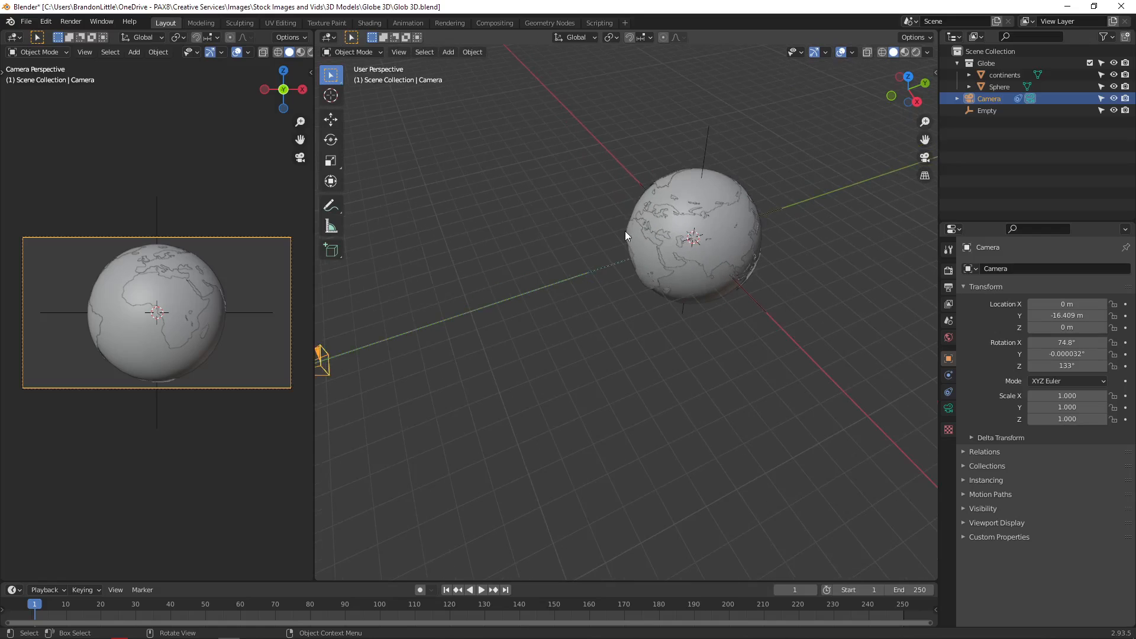
{"action": "key", "text": "KP_1"}
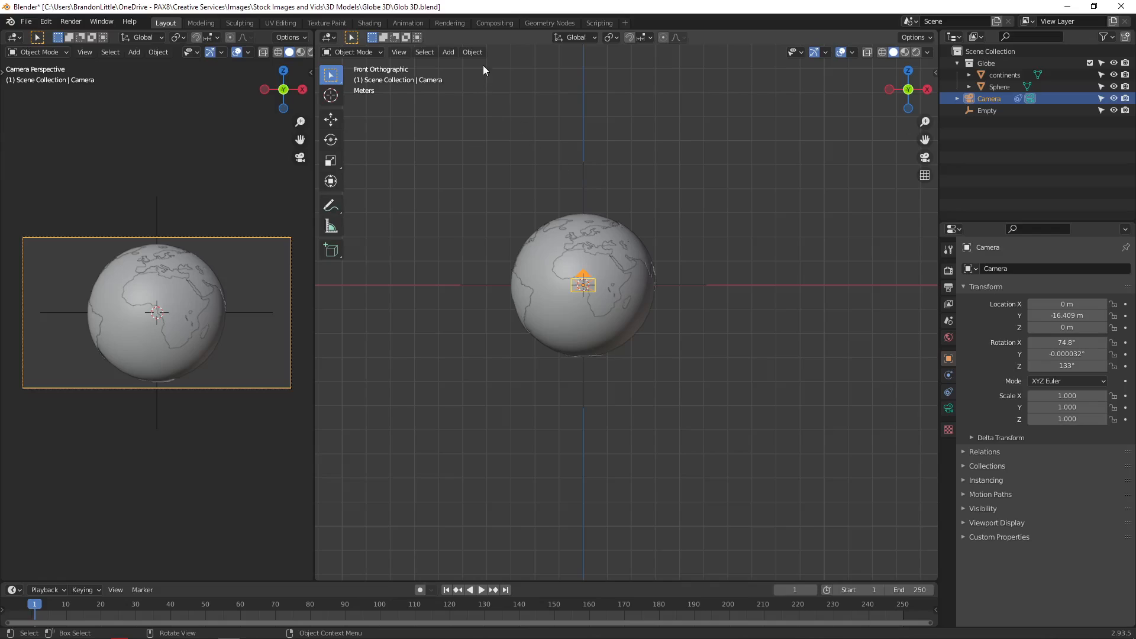
{"action": "left_click", "coordinate": [447, 53]}
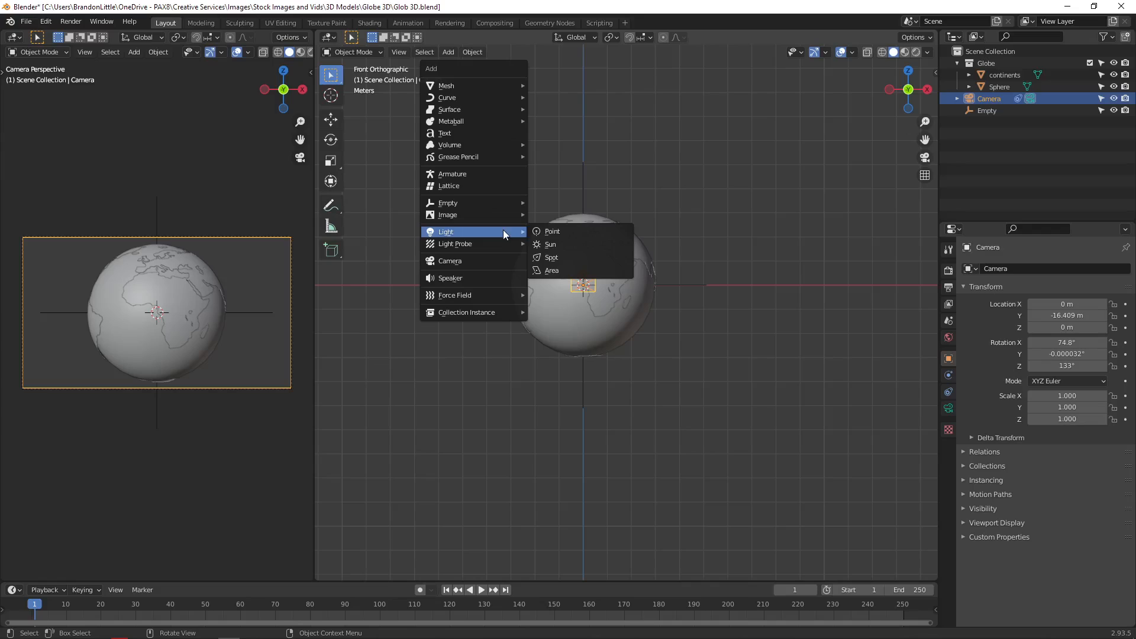
{"action": "left_click", "coordinate": [568, 246]}
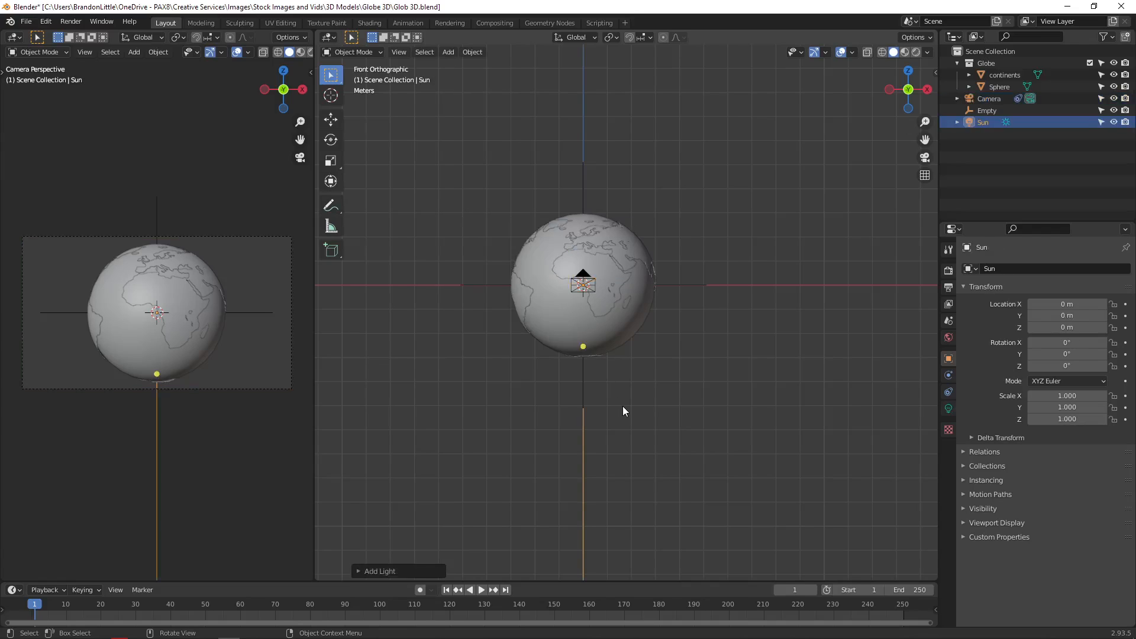
Step: Move the sun light in front view to about X -5.60 m, Z 6.19 m and rotate it about -29.6° around Y toward the globe
{"action": "key", "text": "g"}
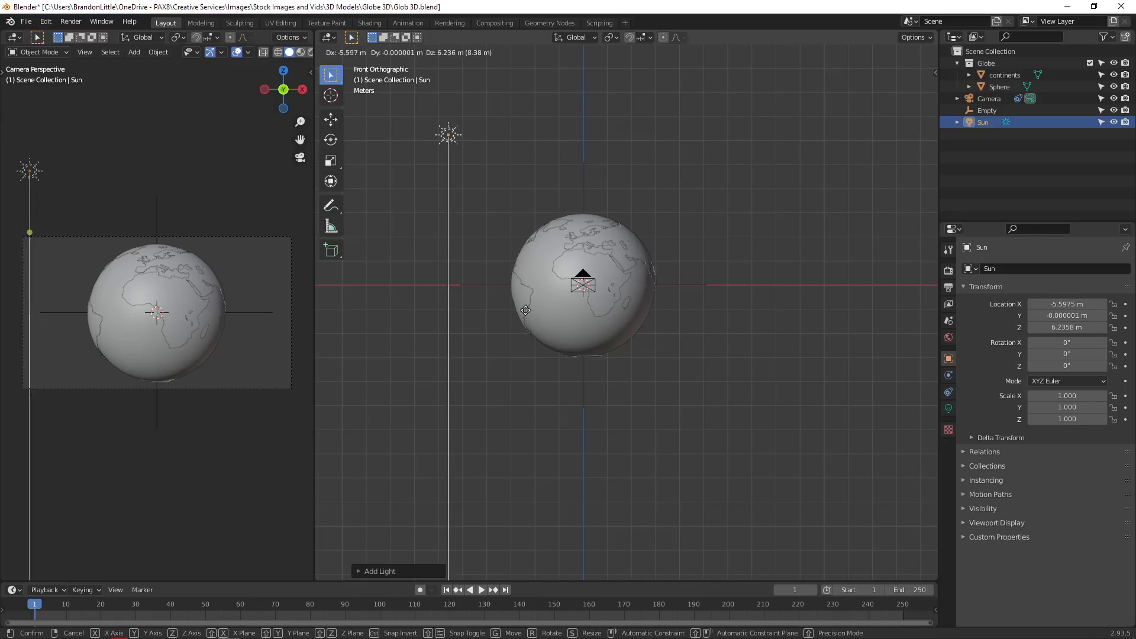
{"action": "left_click", "coordinate": [537, 361]}
{"action": "key", "text": "r"}
{"action": "left_click", "coordinate": [649, 363]}
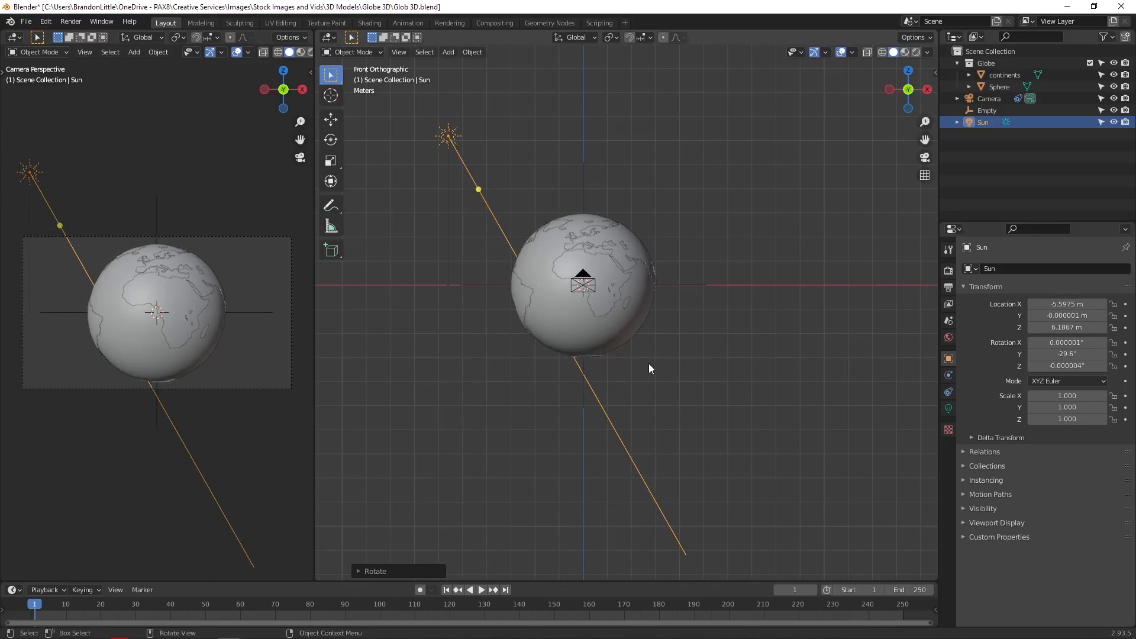
Step: Move the sun light in right view to about Y -9.23 m, Z 7.32 m and rotate it about 37° toward the globe
{"action": "key", "text": "KP_3"}
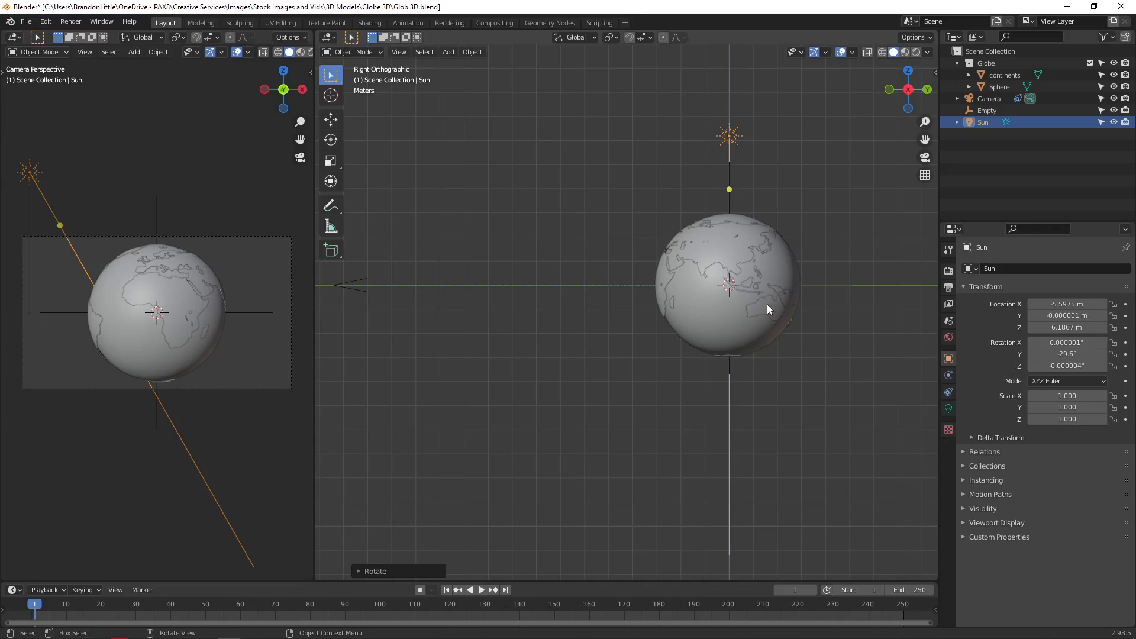
{"action": "key", "text": "g"}
{"action": "left_click", "coordinate": [547, 225]}
{"action": "key", "text": "r"}
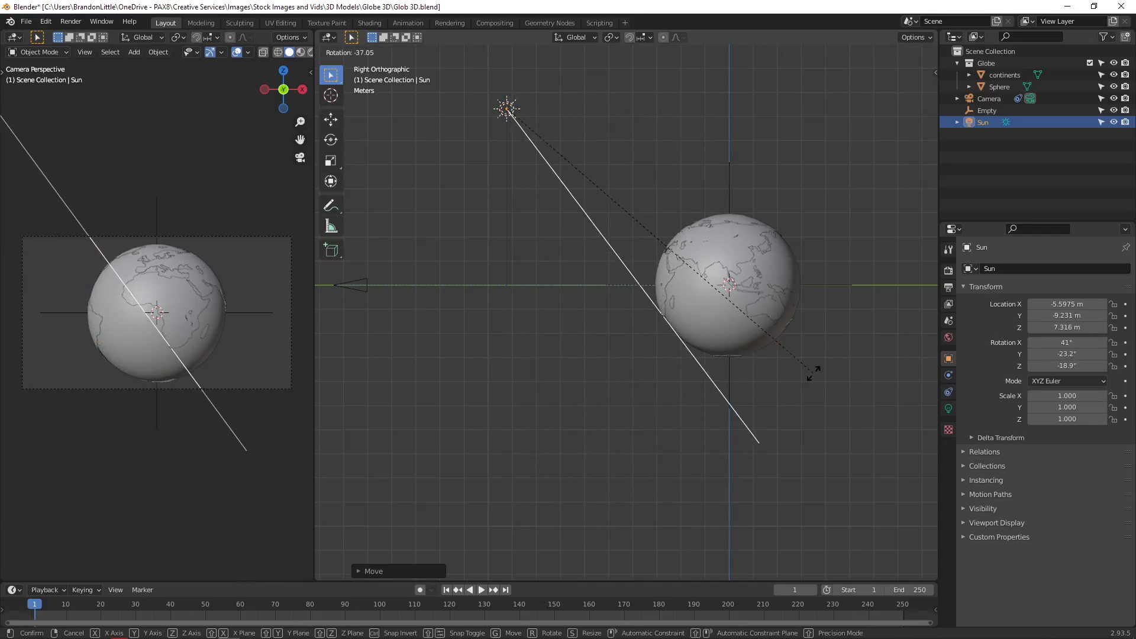
{"action": "left_click", "coordinate": [587, 258]}
Step: Try moving the sun light around the globe in right view, and undo the move
{"action": "scroll", "coordinate": [574, 275], "scroll_direction": "down", "scroll_amount": 4}
{"action": "scroll", "coordinate": [533, 304], "scroll_direction": "up", "scroll_amount": 3}
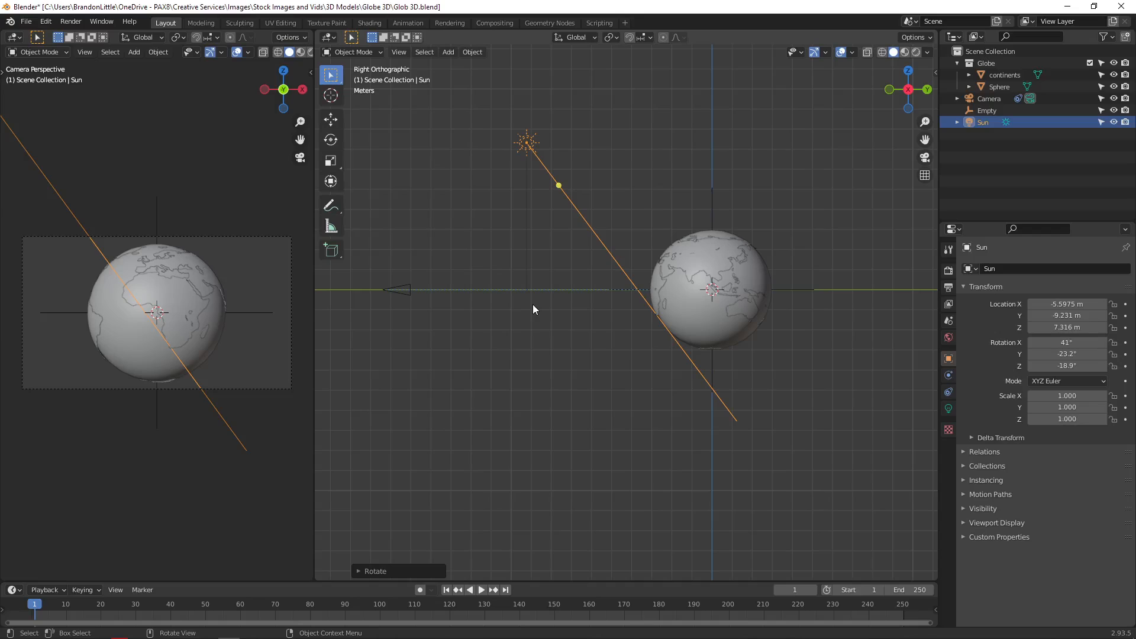
{"action": "key", "text": "g"}
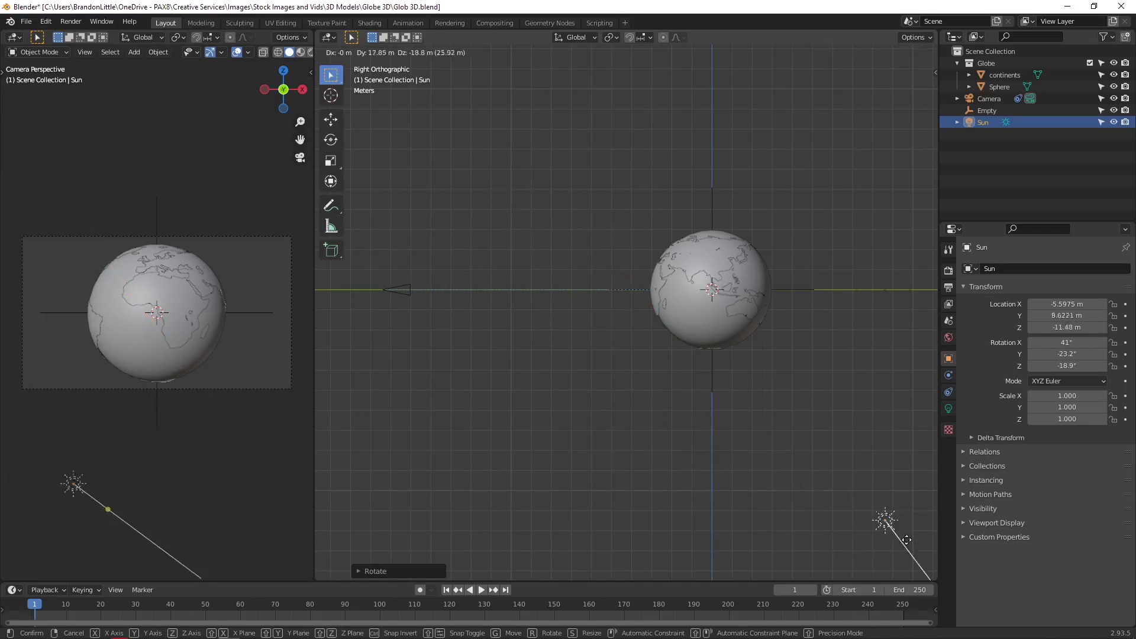
{"action": "left_click", "coordinate": [533, 173]}
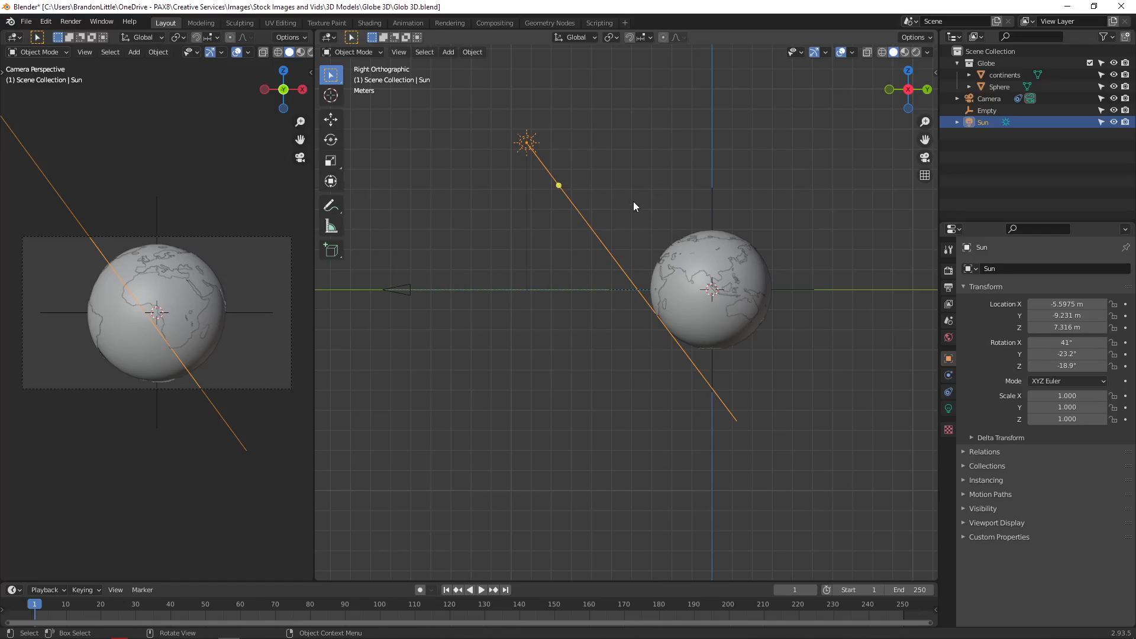
{"action": "scroll", "coordinate": [158, 304], "scroll_direction": "up", "scroll_amount": 1}
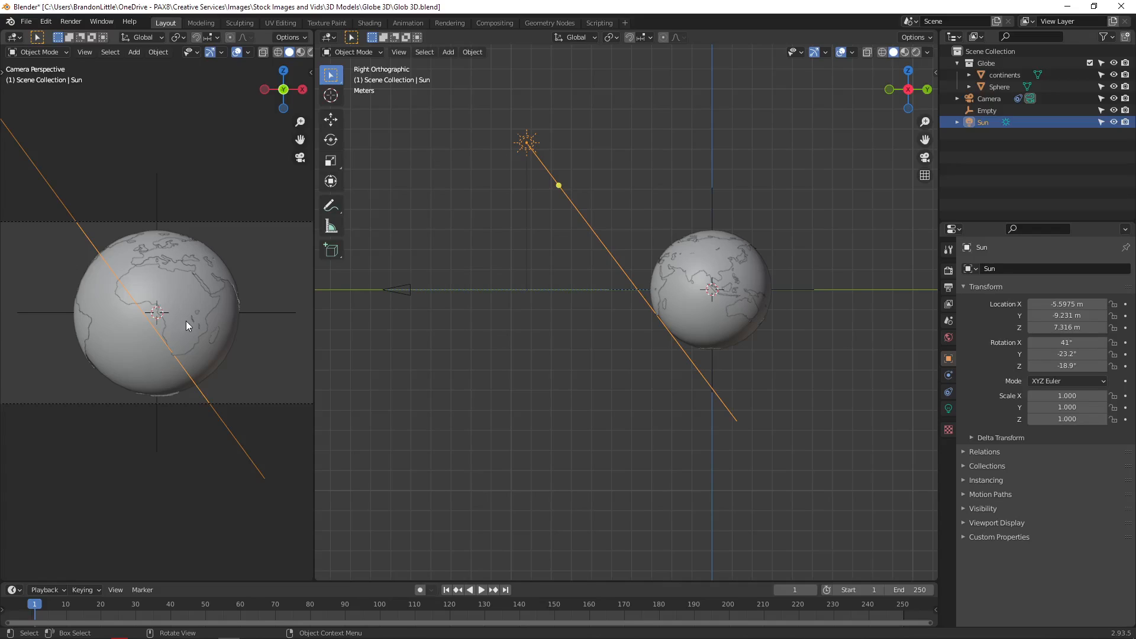
Step: Switch the camera viewport to rendered shading
{"action": "key", "text": "z"}
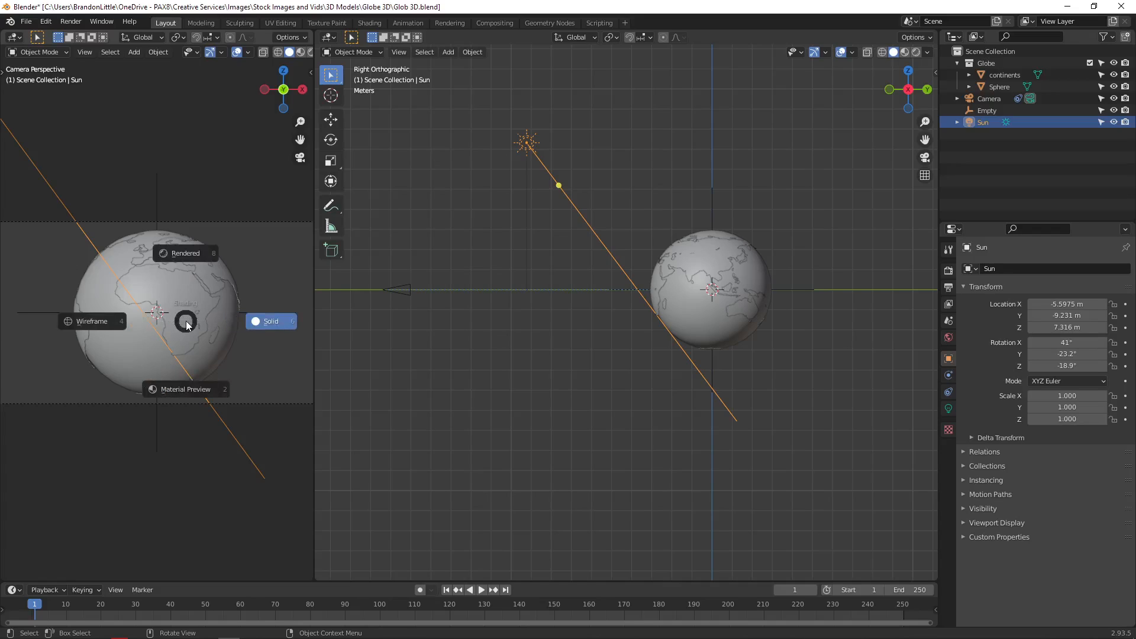
{"action": "left_click", "coordinate": [187, 253]}
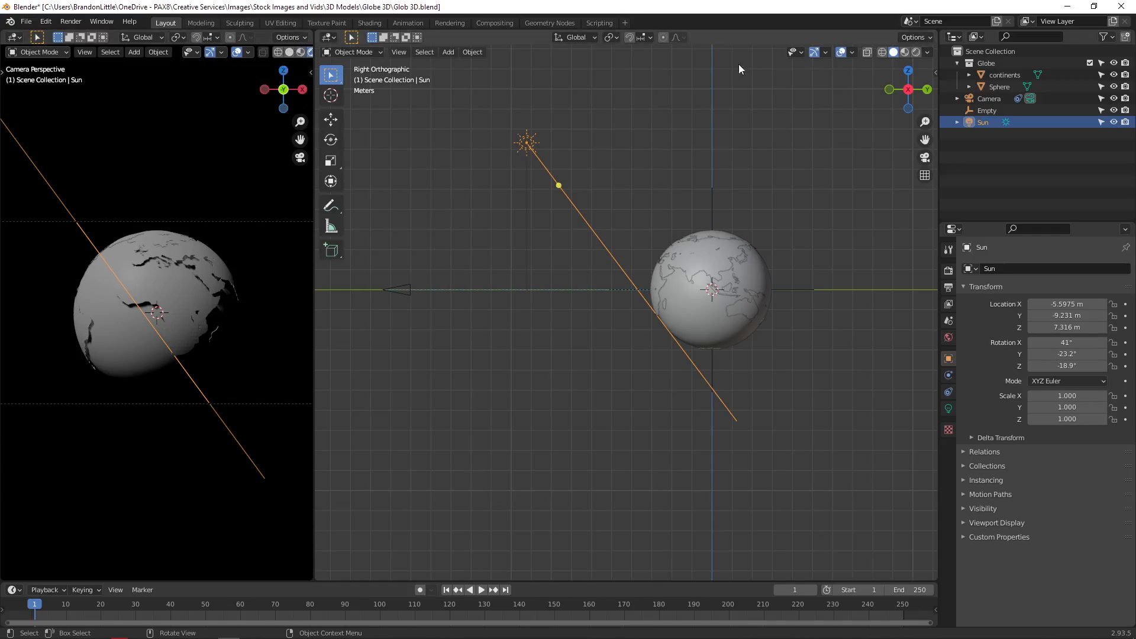
Step: Try the wireframe, material preview and rendered shading modes in the larger viewport, and return it to solid shading
{"action": "left_click", "coordinate": [881, 52]}
{"action": "left_click", "coordinate": [893, 52]}
{"action": "left_click", "coordinate": [904, 52]}
{"action": "left_click", "coordinate": [891, 52]}
{"action": "left_click", "coordinate": [881, 52]}
{"action": "left_click", "coordinate": [893, 52]}
{"action": "left_click", "coordinate": [904, 52]}
{"action": "left_click", "coordinate": [915, 52]}
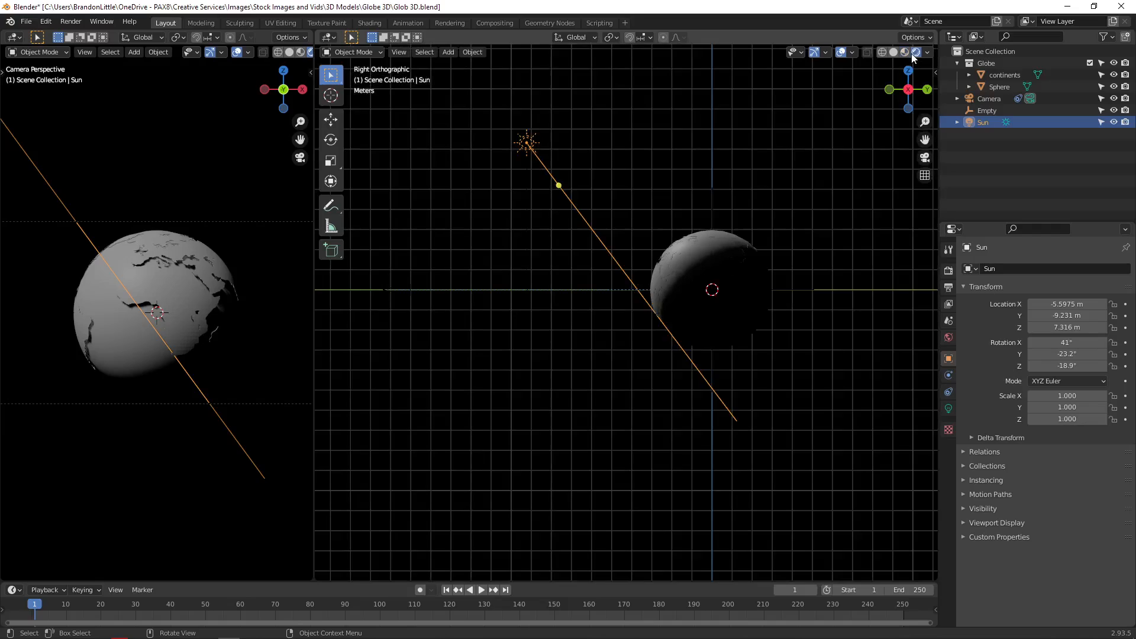
{"action": "left_click", "coordinate": [893, 52]}
{"action": "left_click", "coordinate": [882, 52]}
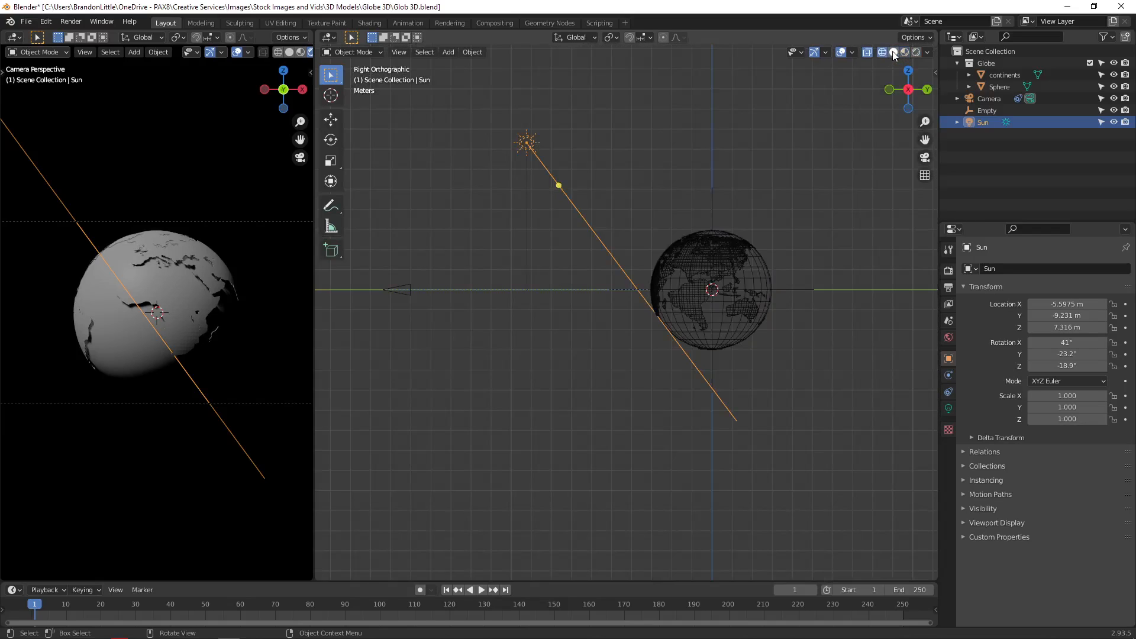
{"action": "left_click", "coordinate": [892, 52]}
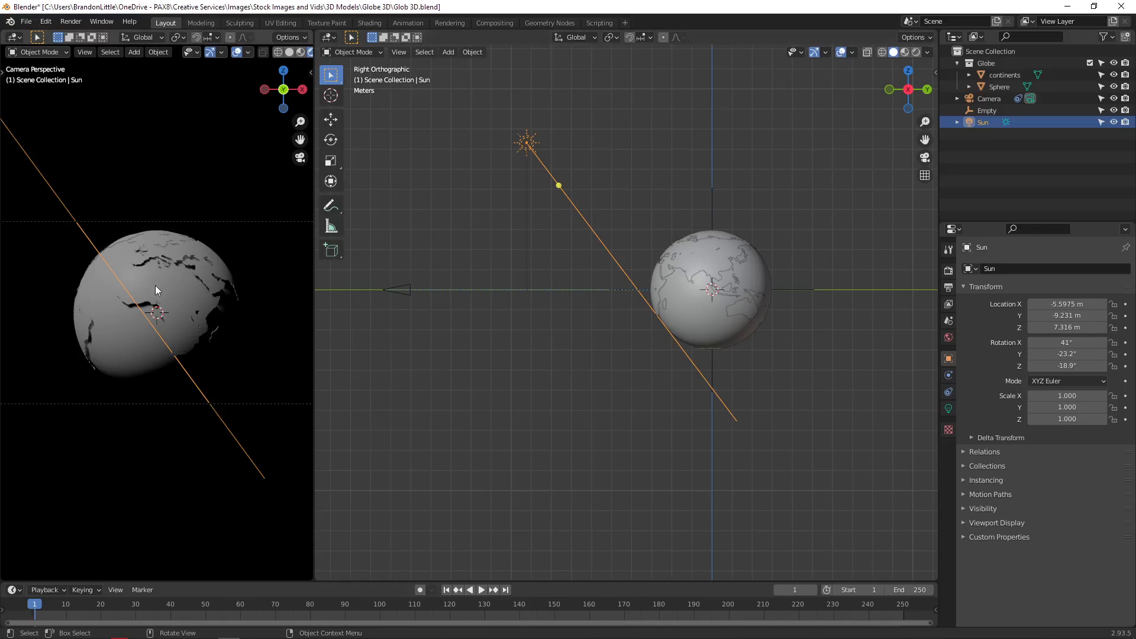
Step: Switch the camera viewport through wireframe and solid shading, and return it to rendered shading
{"action": "key", "text": "z"}
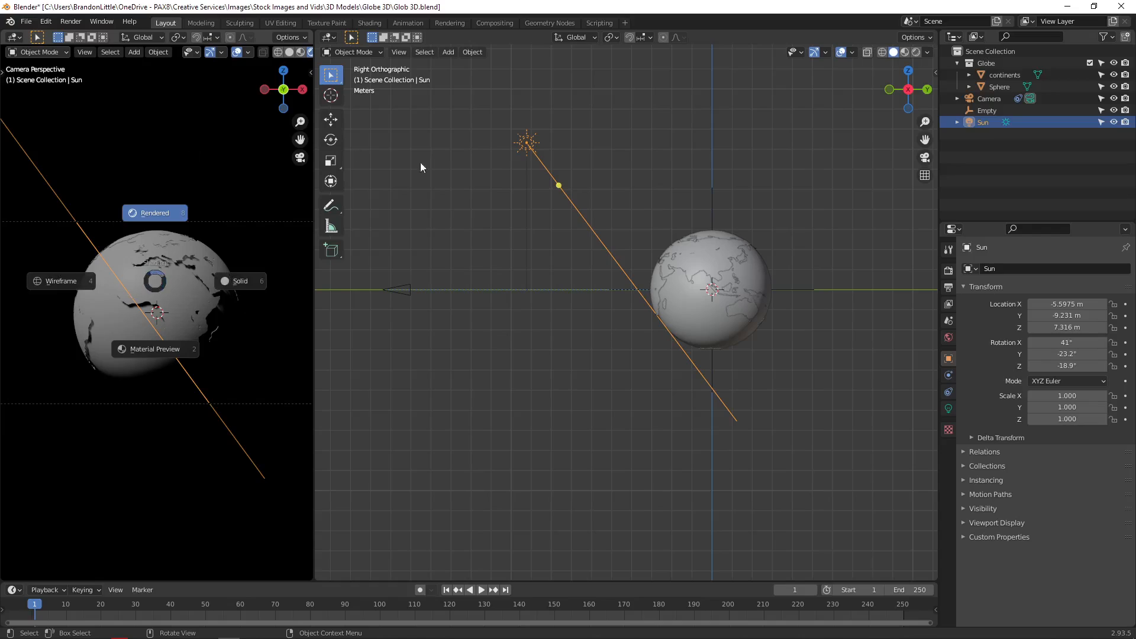
{"action": "left_click", "coordinate": [46, 283]}
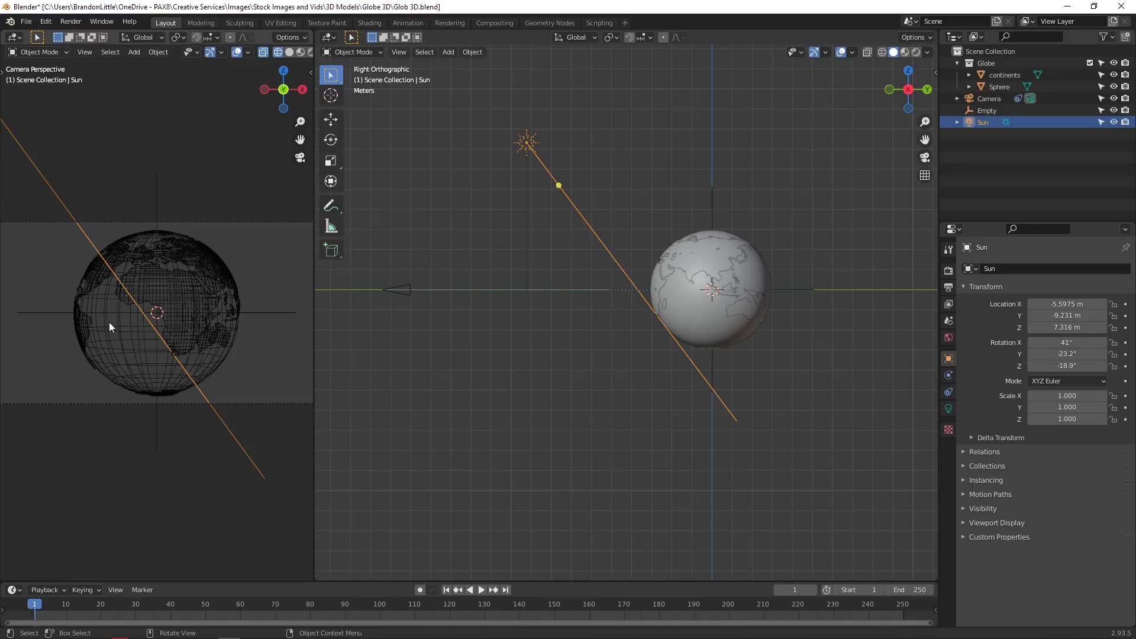
{"action": "scroll", "coordinate": [110, 322], "scroll_direction": "up", "scroll_amount": 2}
{"action": "key", "text": "z"}
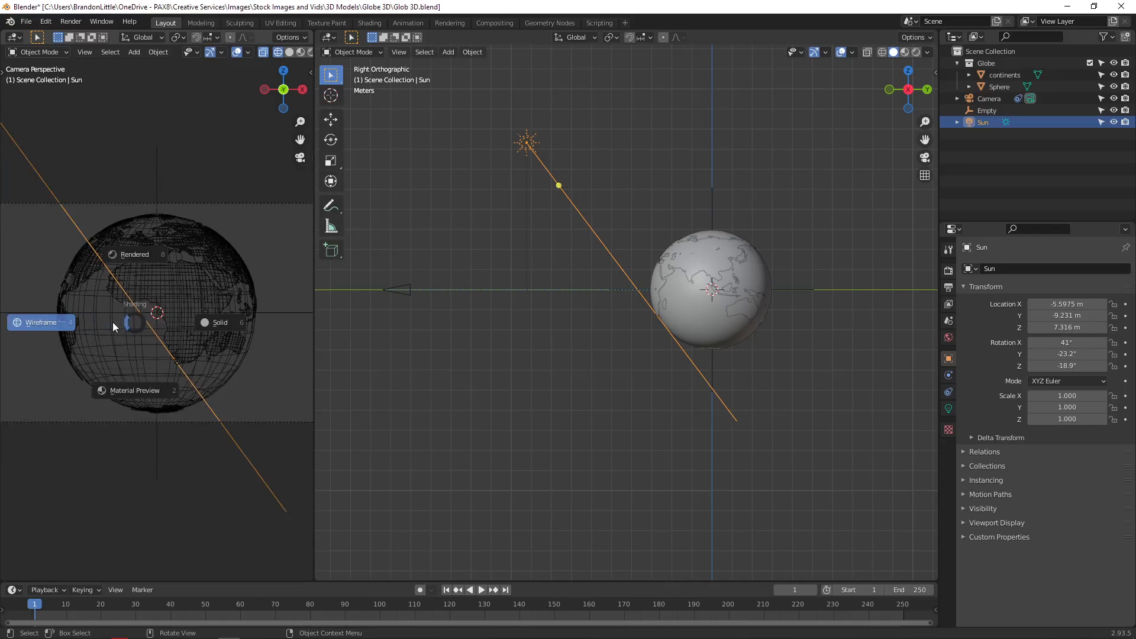
{"action": "left_click", "coordinate": [197, 327]}
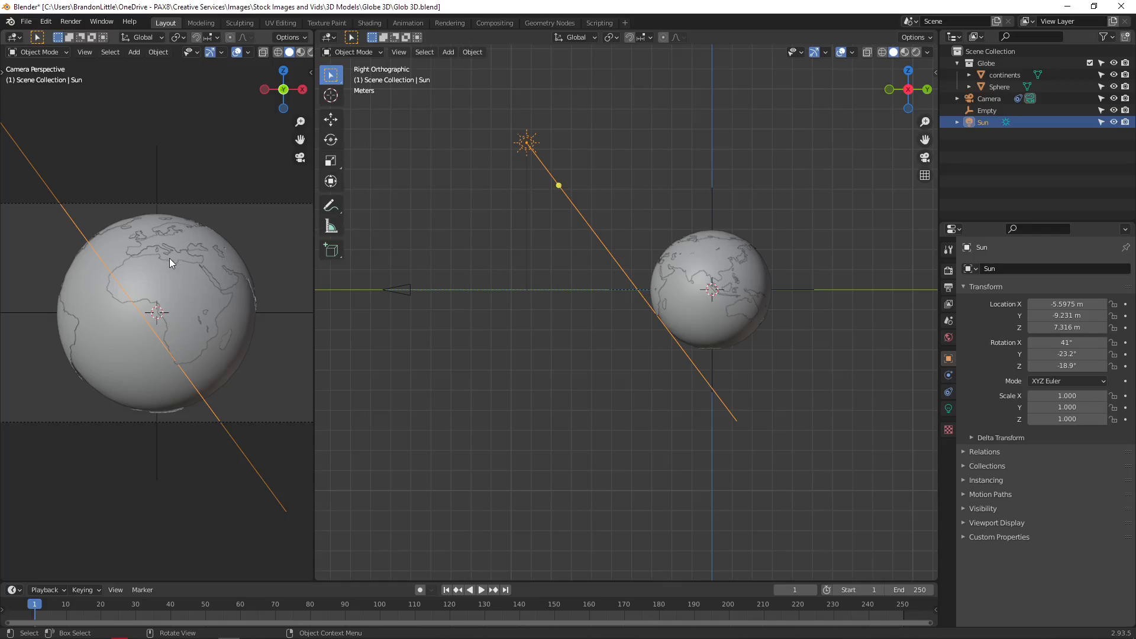
{"action": "key", "text": "z"}
{"action": "left_click", "coordinate": [177, 201]}
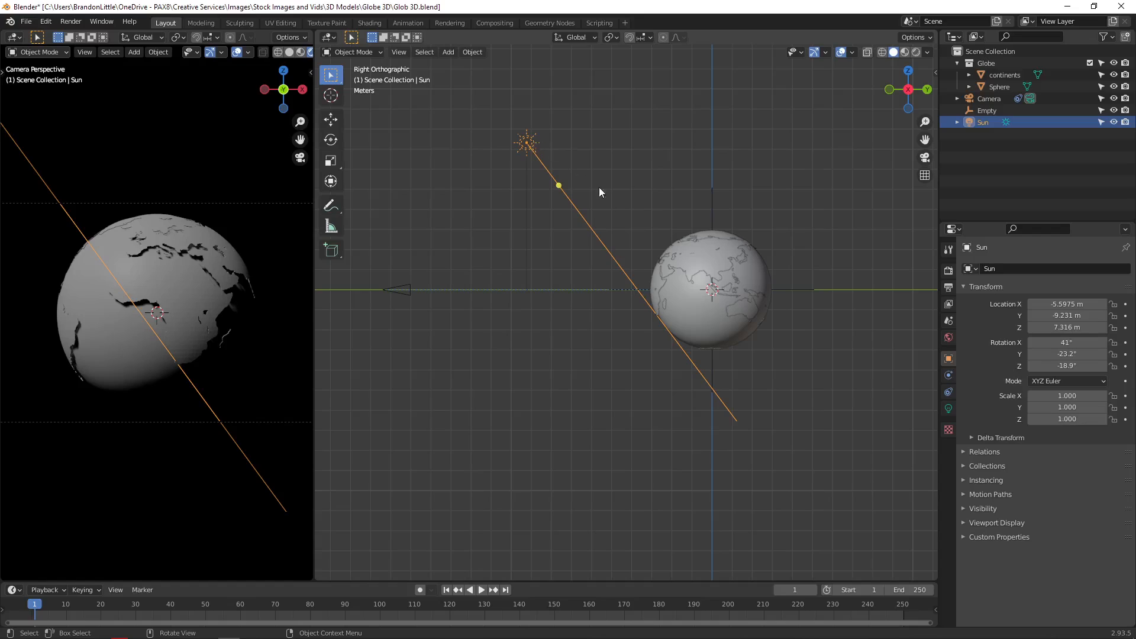
Step: Duplicate the sun light in right view and place the copy below the globe at about Y -5.55 m, Z -7.53 m
{"action": "scroll", "coordinate": [609, 200], "scroll_direction": "down", "scroll_amount": 1}
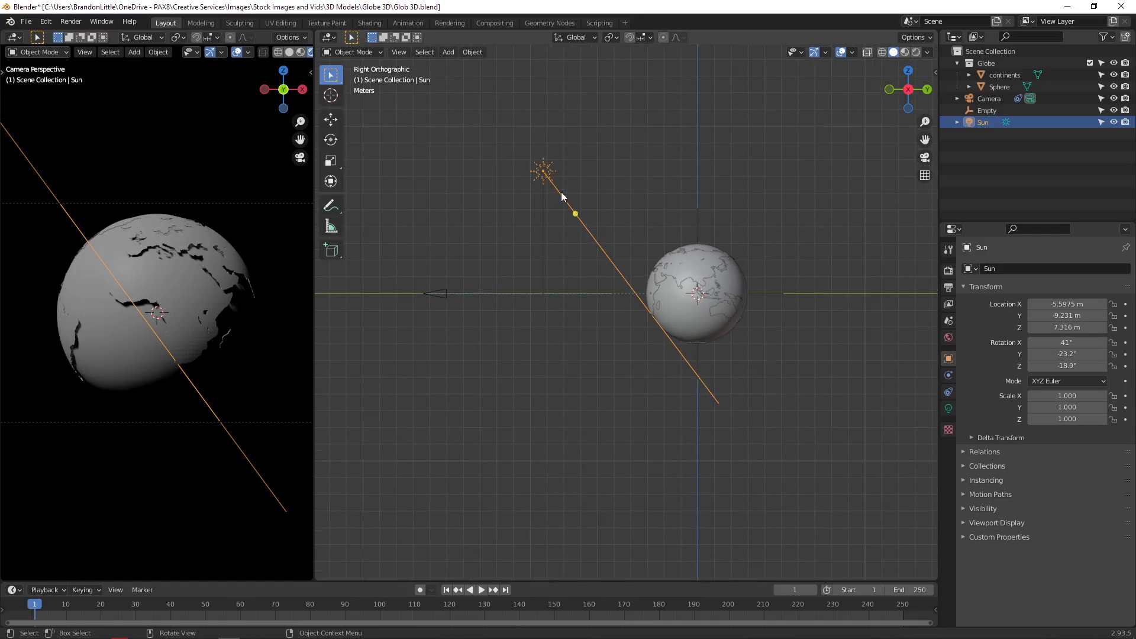
{"action": "key", "text": "shift+d"}
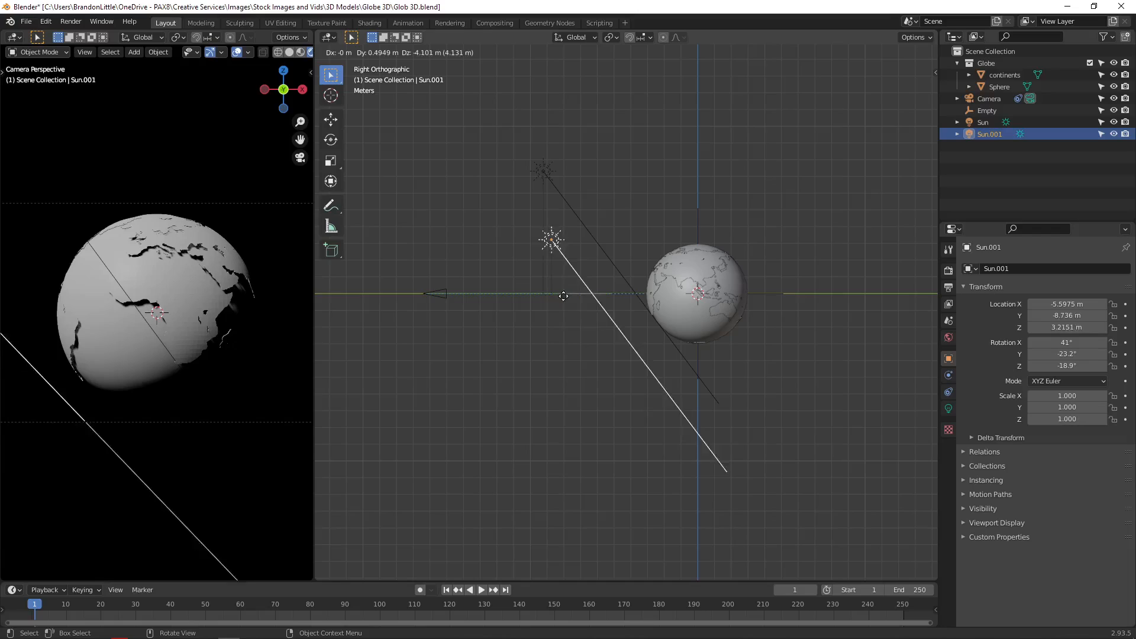
{"action": "left_click", "coordinate": [617, 475]}
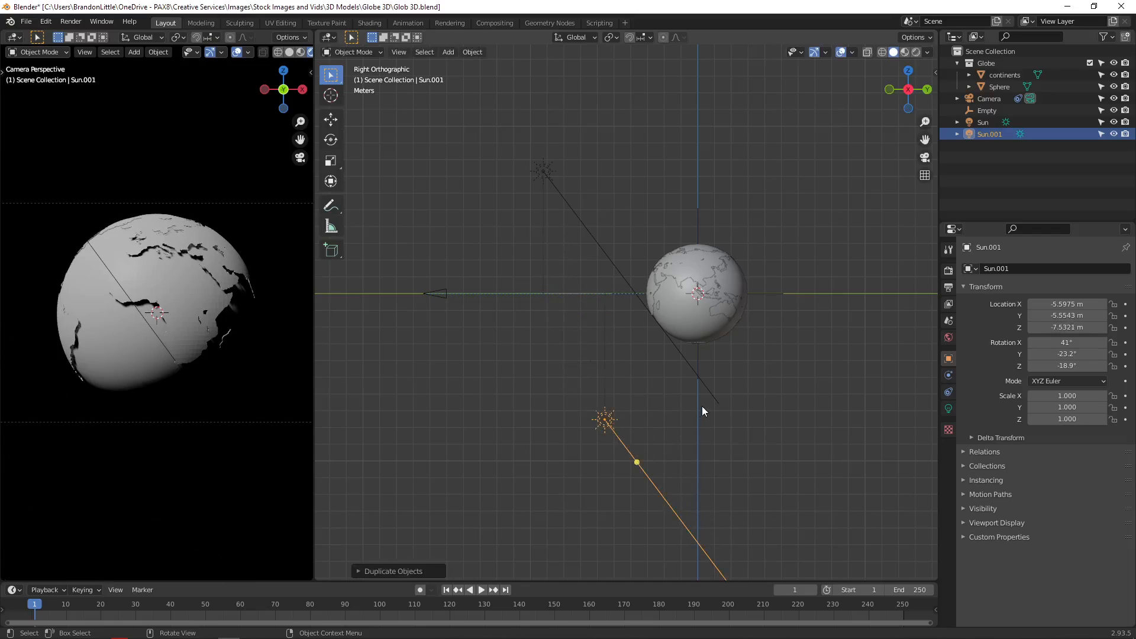
{"action": "left_click", "coordinate": [468, 52]}
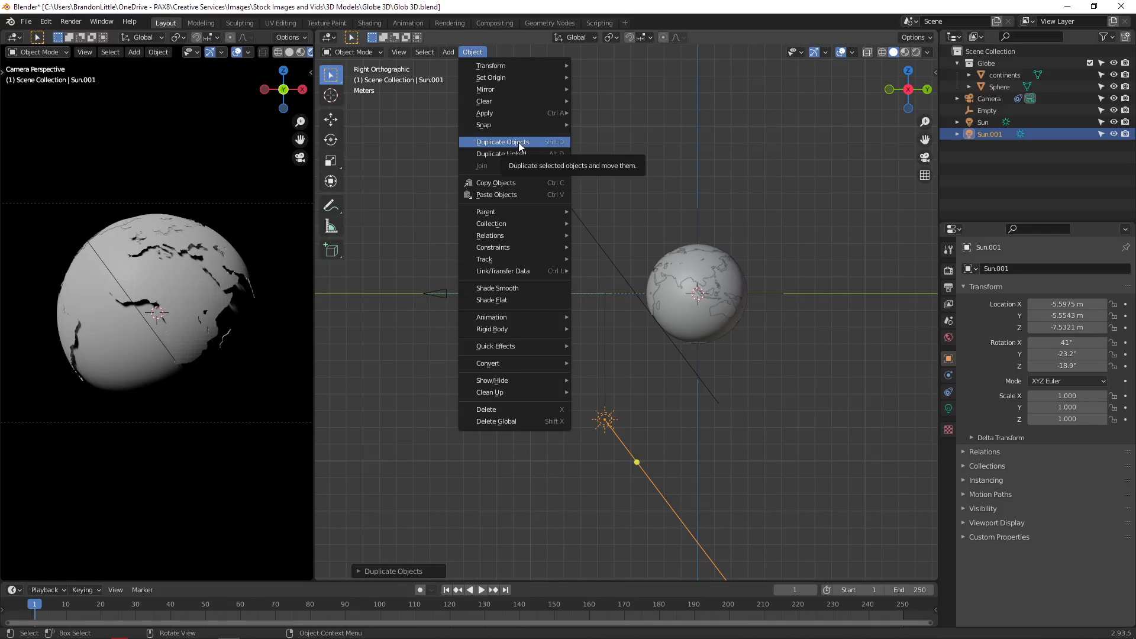
{"action": "scroll", "coordinate": [765, 397], "scroll_direction": "down", "scroll_amount": 1}
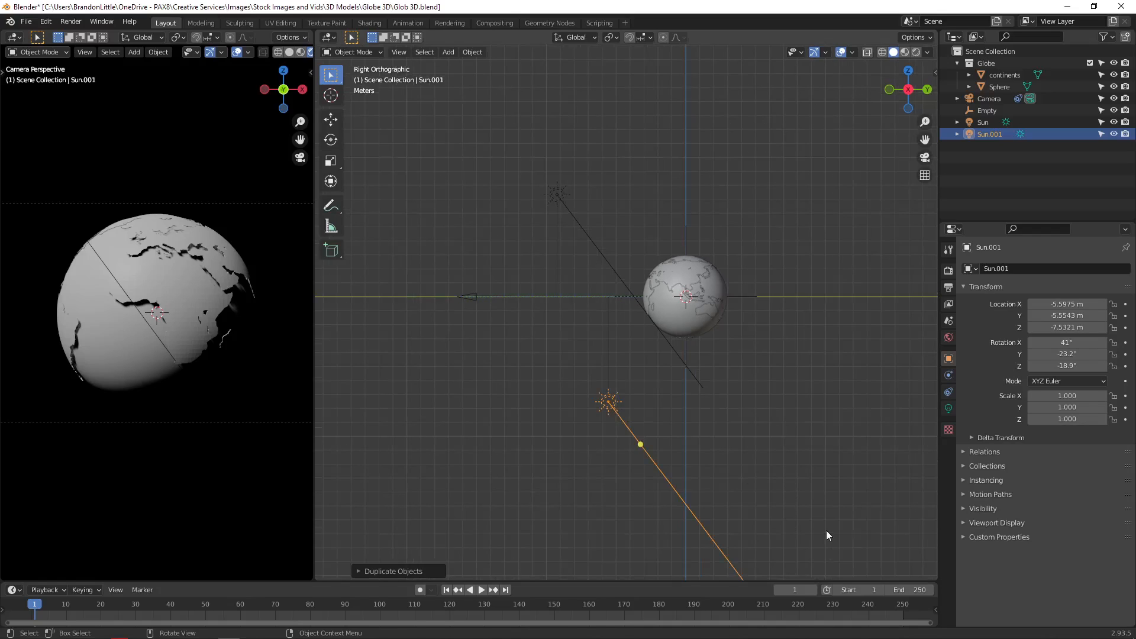
Step: Rotate the duplicated sun light to about X 223°, Y 22.4°, Z 19.8° to light the globe from below, and set its strength to 0.180
{"action": "key", "text": "r"}
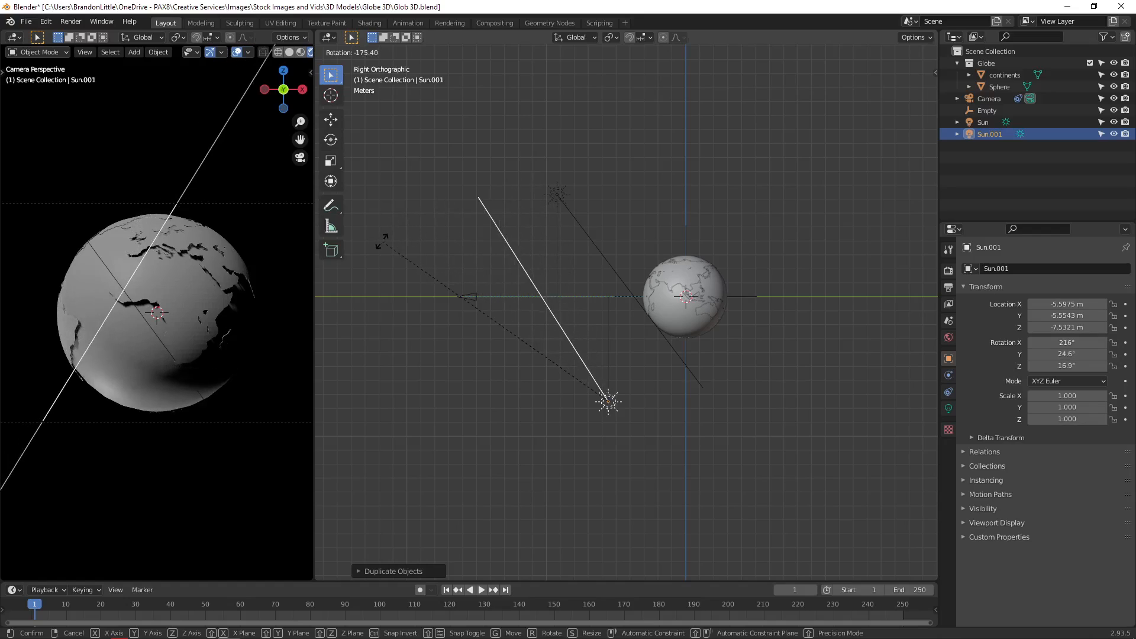
{"action": "left_click", "coordinate": [366, 274]}
{"action": "key", "text": "r"}
{"action": "left_click", "coordinate": [521, 235]}
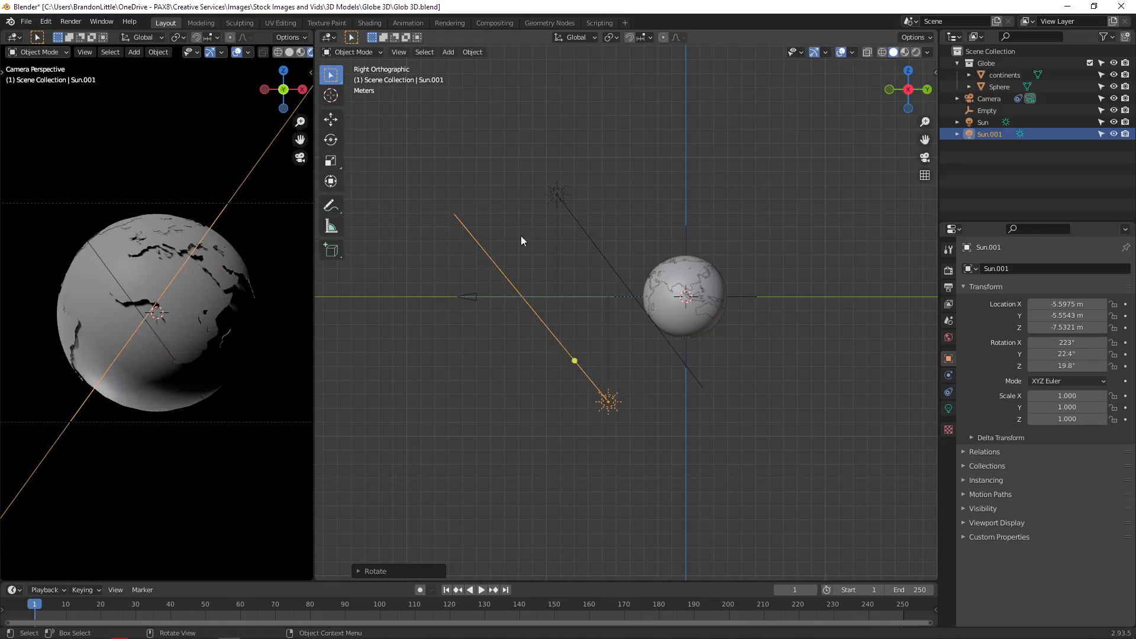
{"action": "left_click", "coordinate": [948, 408]}
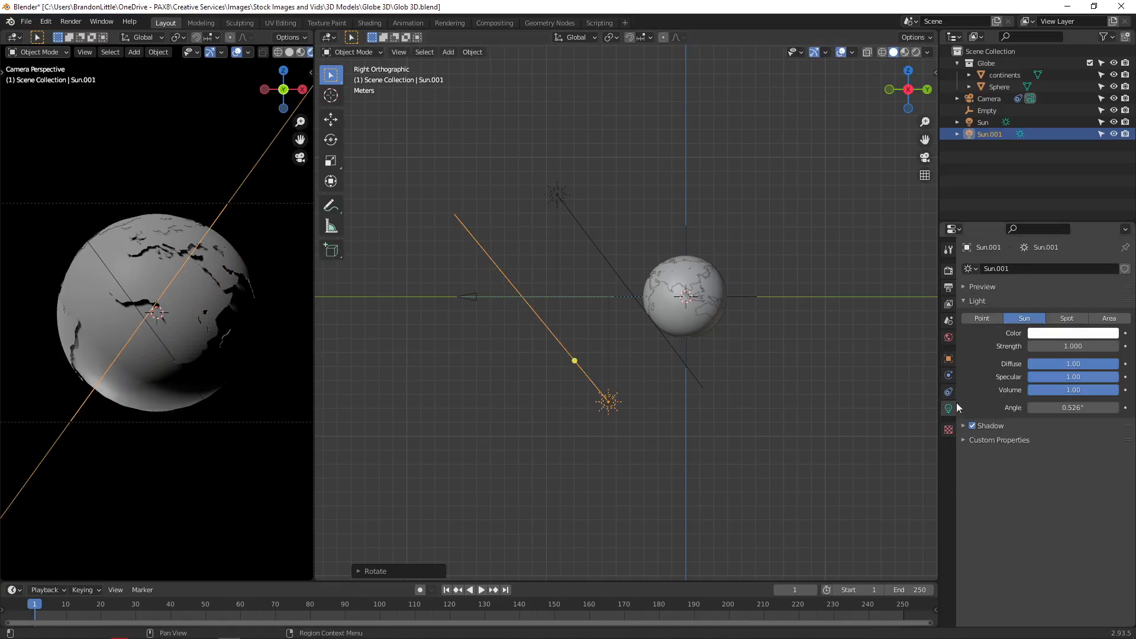
{"action": "left_click_drag", "start_coordinate": [1073, 346], "coordinate": [1024, 346]}
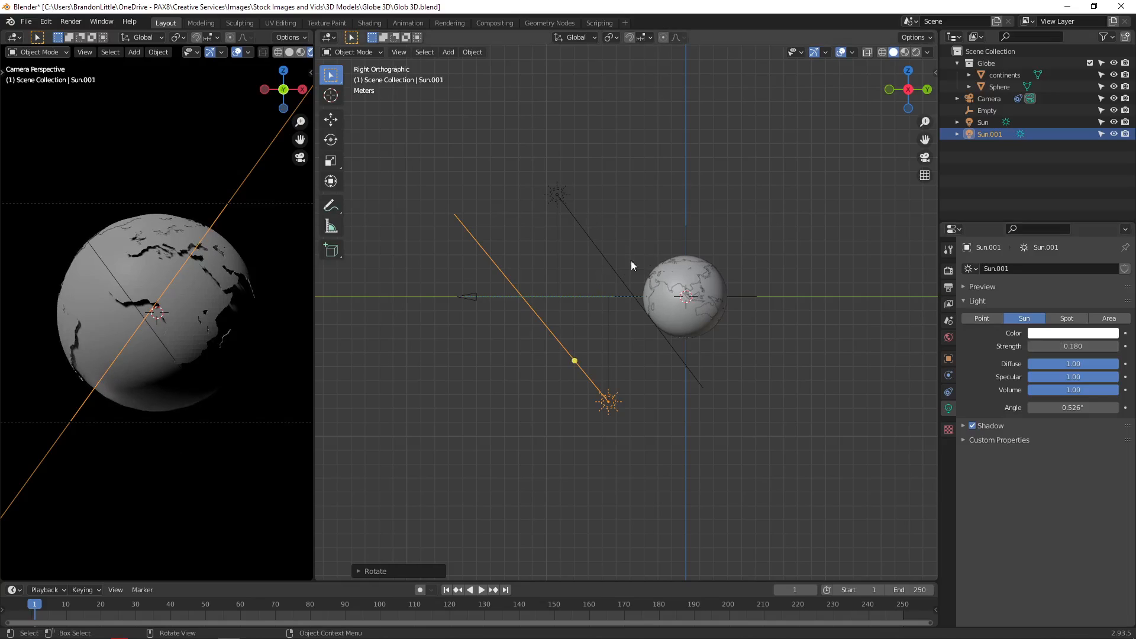
Step: Hide the Globe collection in the viewports and show it again
{"action": "left_click", "coordinate": [996, 51]}
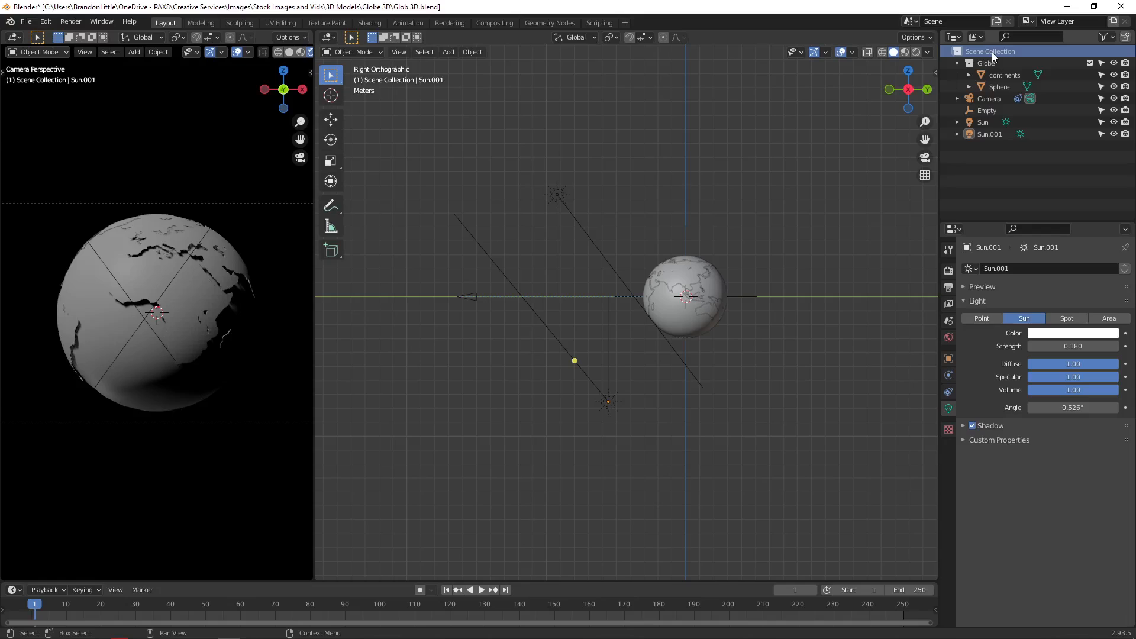
{"action": "left_click", "coordinate": [1101, 37]}
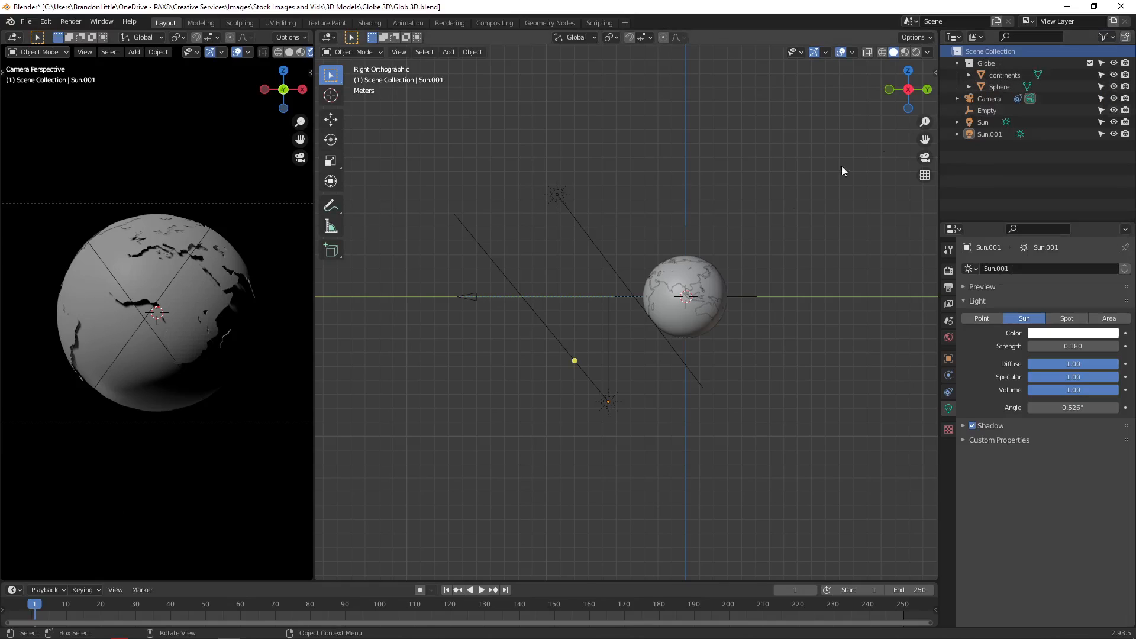
{"action": "left_click", "coordinate": [1113, 63]}
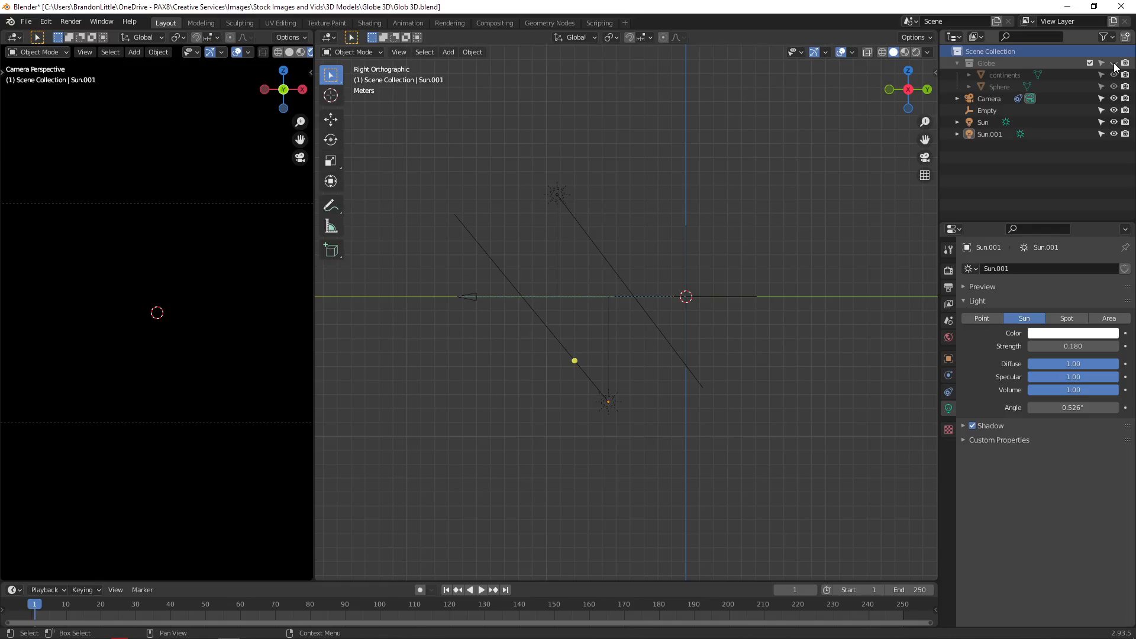
{"action": "left_click", "coordinate": [1113, 63]}
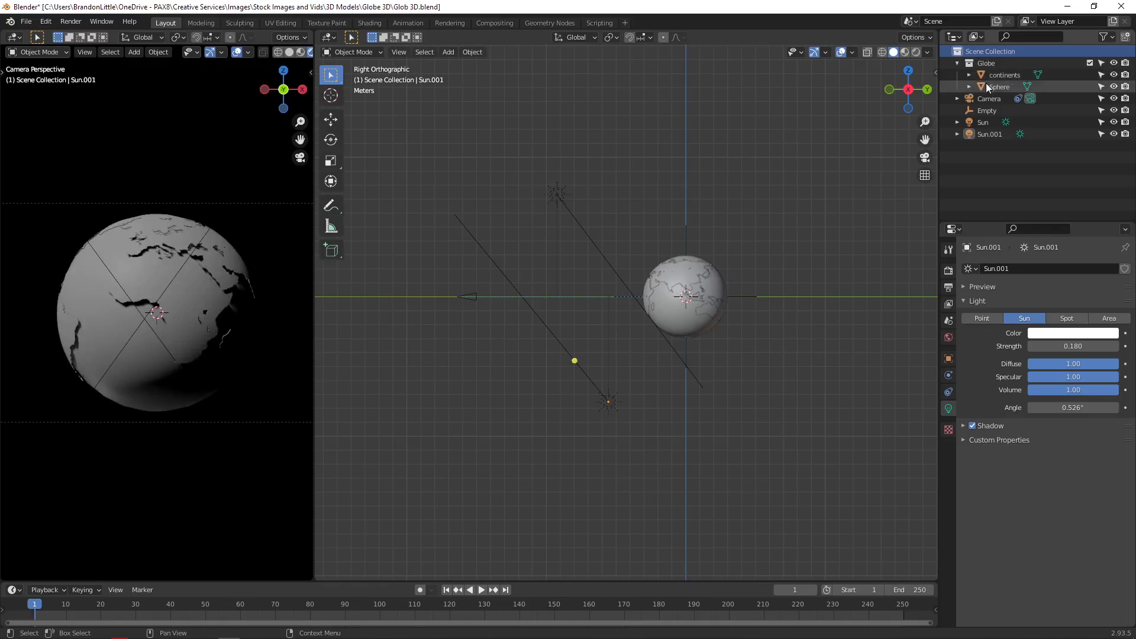
Step: Collapse the Globe collection and create a new collection named "Lights and cam" under the Scene Collection
{"action": "left_click", "coordinate": [968, 62]}
{"action": "left_click", "coordinate": [958, 62]}
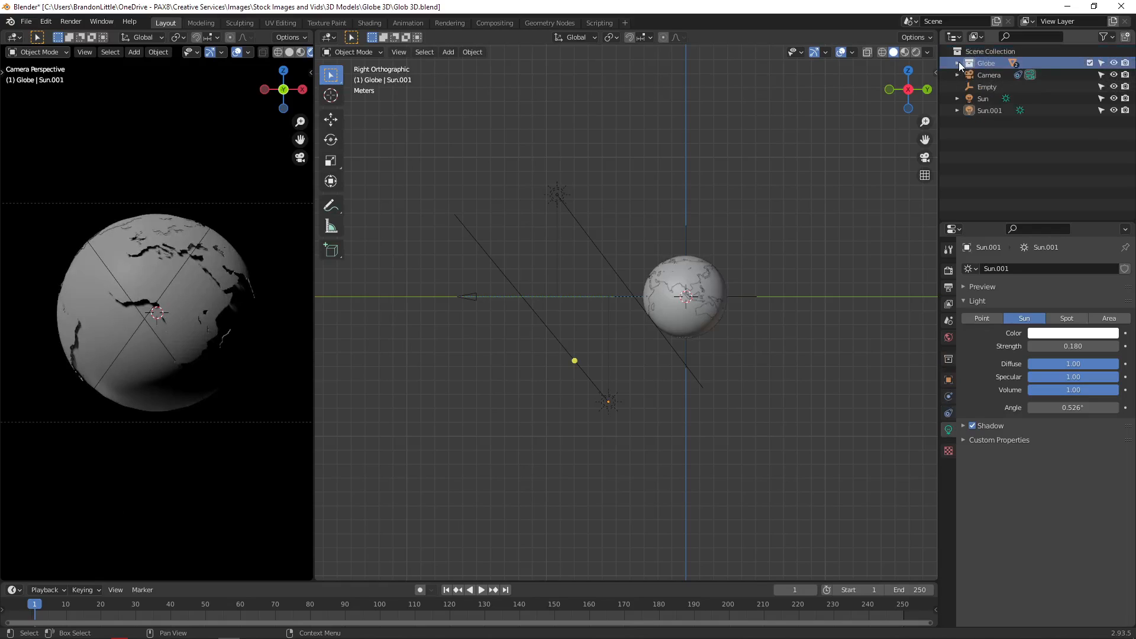
{"action": "left_click", "coordinate": [998, 56]}
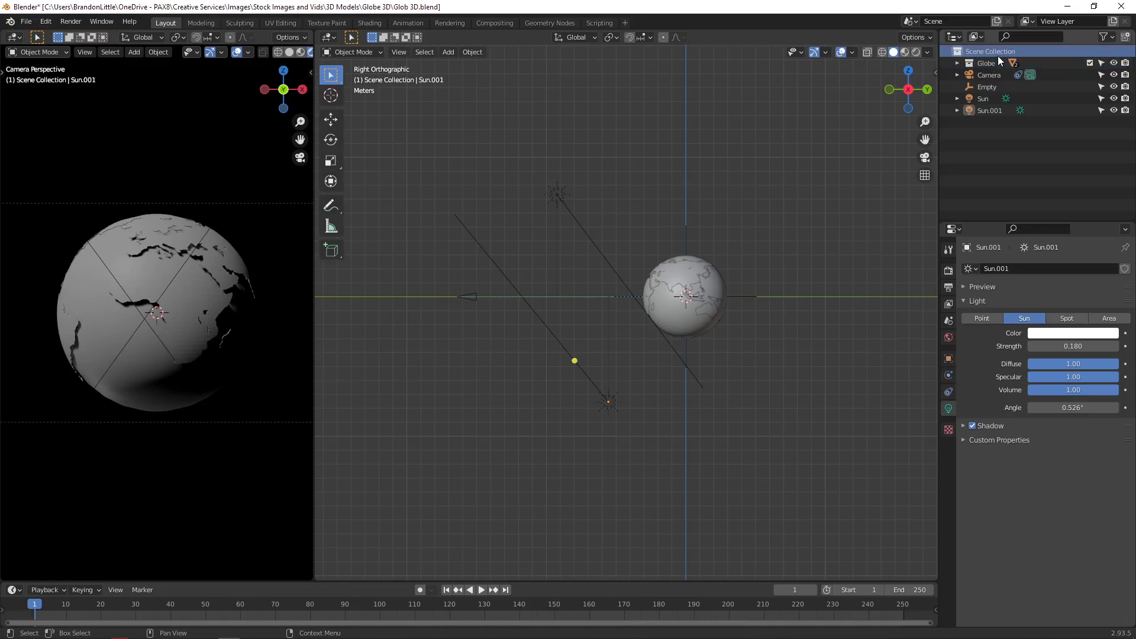
{"action": "right_click", "coordinate": [996, 55]}
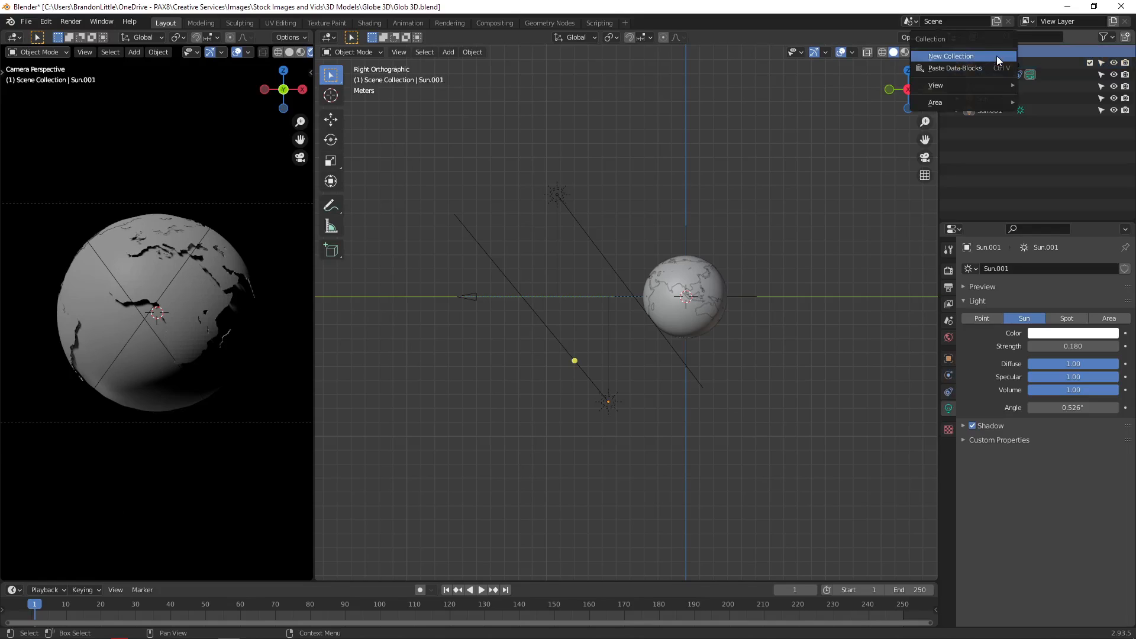
{"action": "left_click", "coordinate": [996, 56]}
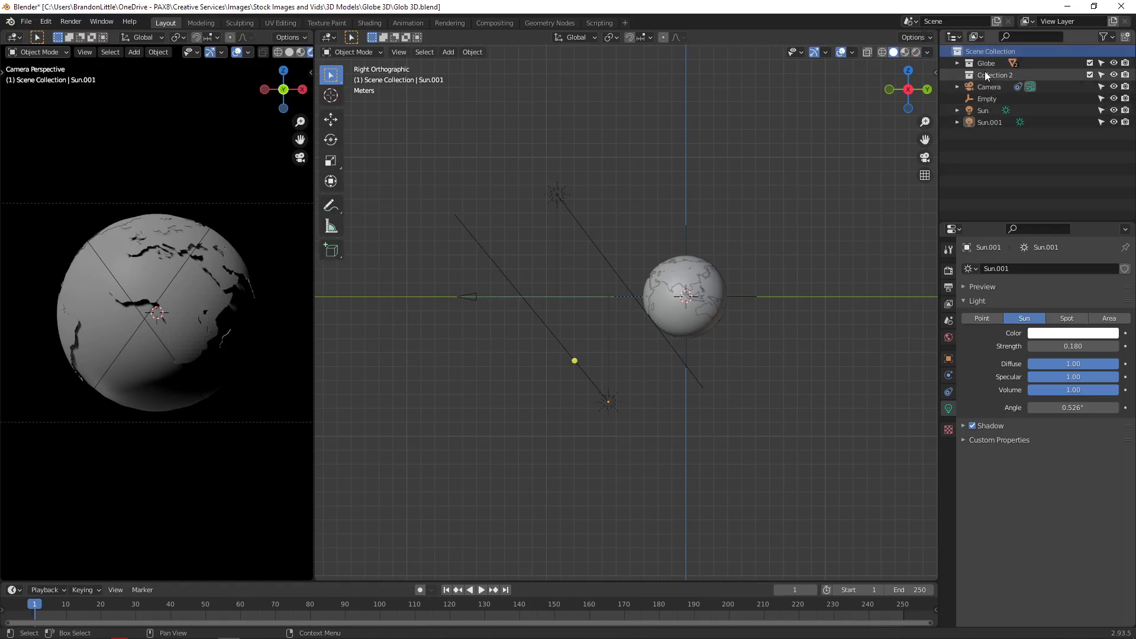
{"action": "double_click", "coordinate": [986, 75]}
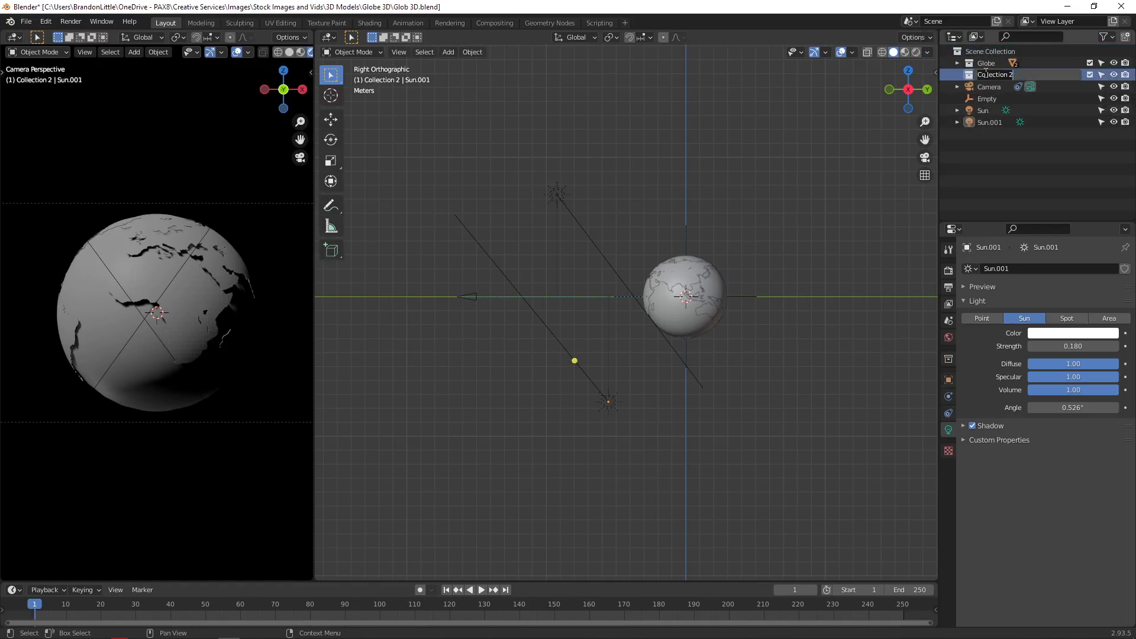
{"action": "type", "text": "Lights and cam"}
{"action": "key", "text": "Return"}
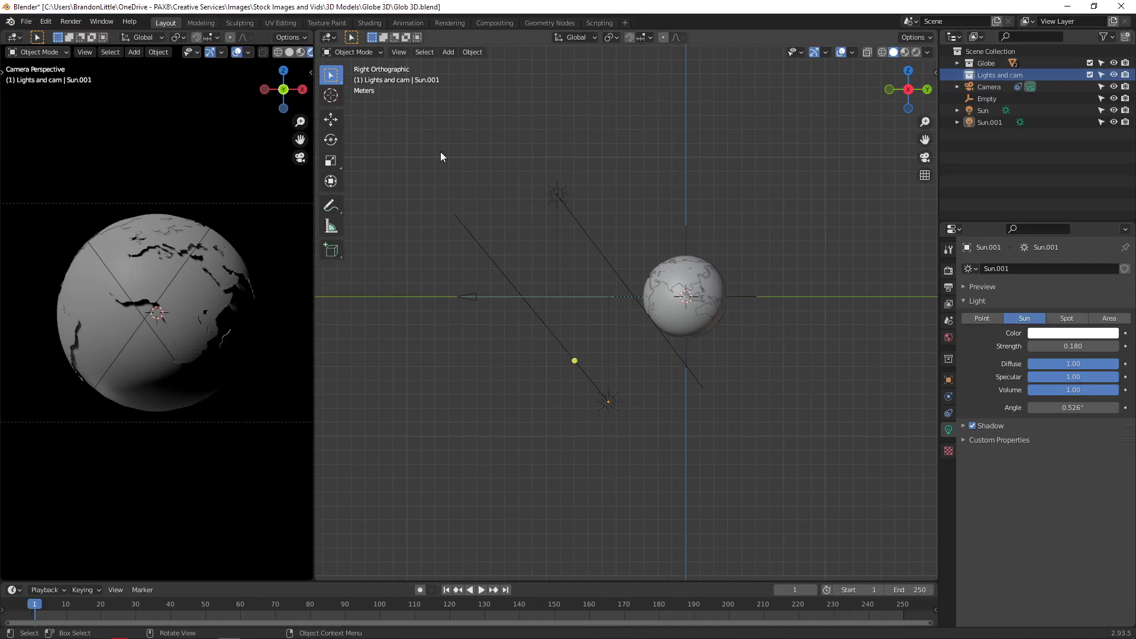
Step: Move the camera, both sun lights and the axes empty into the "Lights and cam" collection
{"action": "left_click_drag", "start_coordinate": [422, 141], "coordinate": [605, 410]}
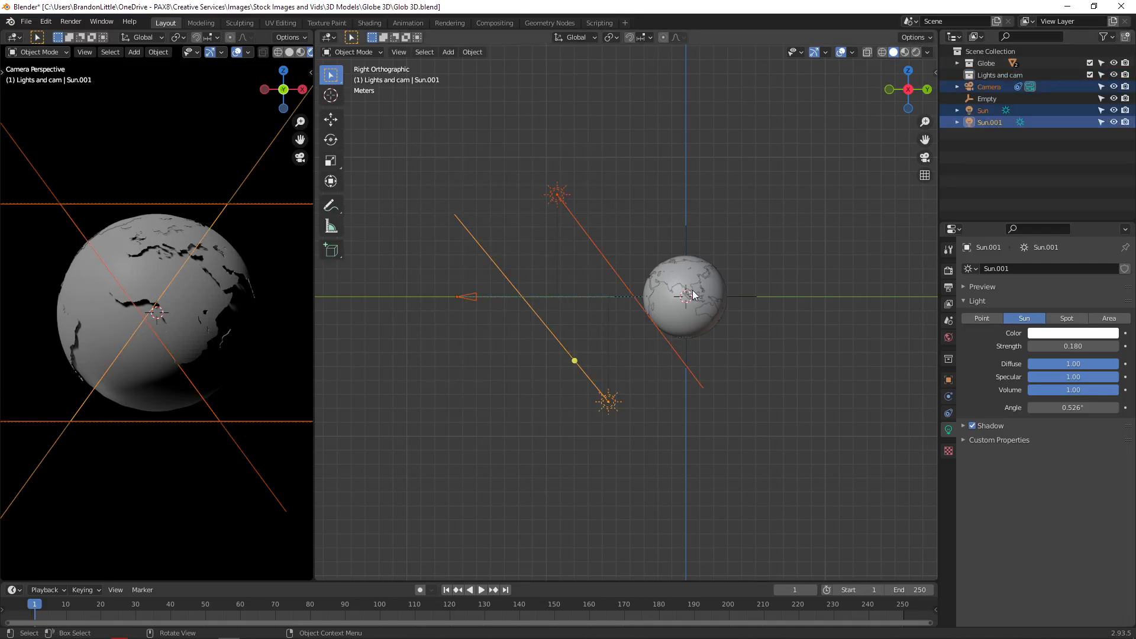
{"action": "scroll", "coordinate": [694, 295], "scroll_direction": "up", "scroll_amount": 5}
{"action": "middle_click_drag", "start_coordinate": [810, 235], "coordinate": [722, 208], "text": "shift"}
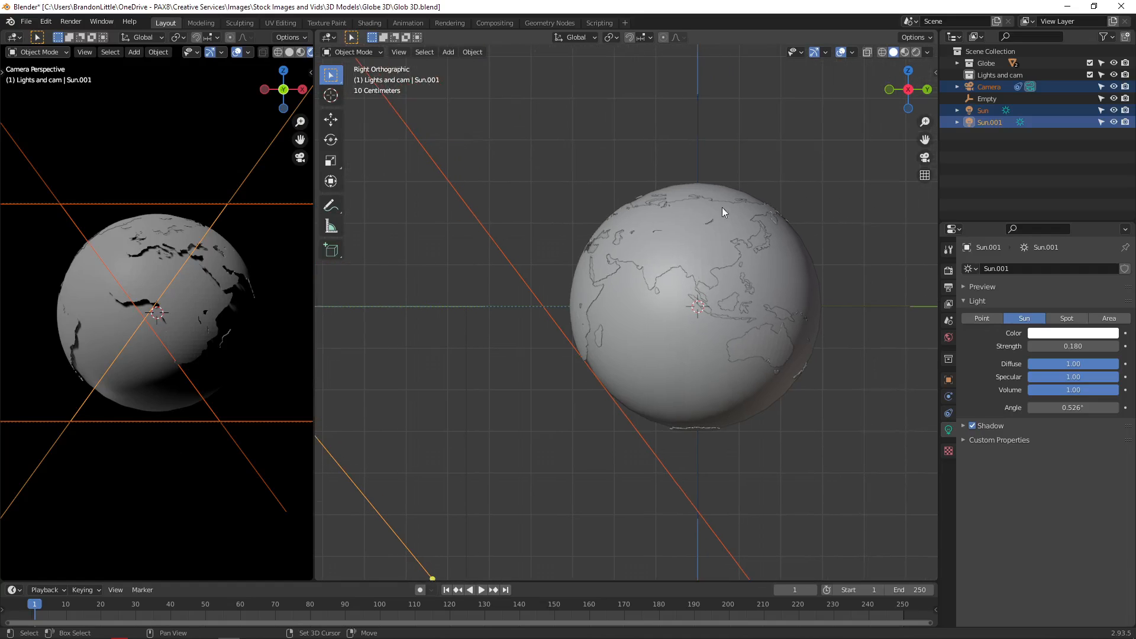
{"action": "middle_click_drag", "start_coordinate": [695, 152], "coordinate": [736, 200]}
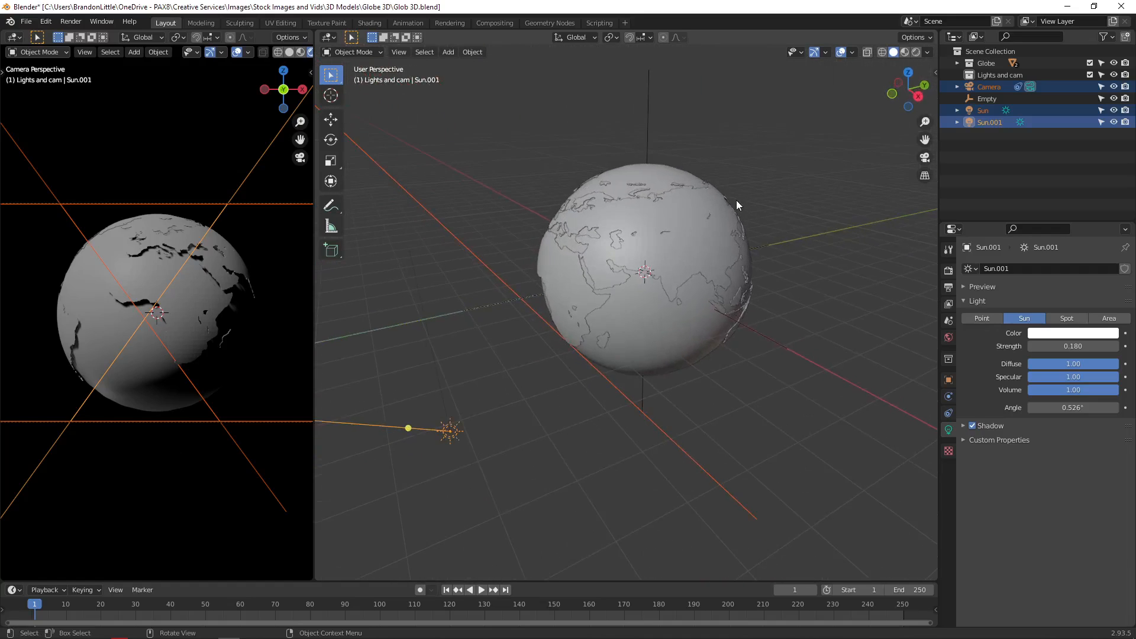
{"action": "left_click", "coordinate": [646, 115], "text": "shift"}
{"action": "scroll", "coordinate": [634, 194], "scroll_direction": "down", "scroll_amount": 1}
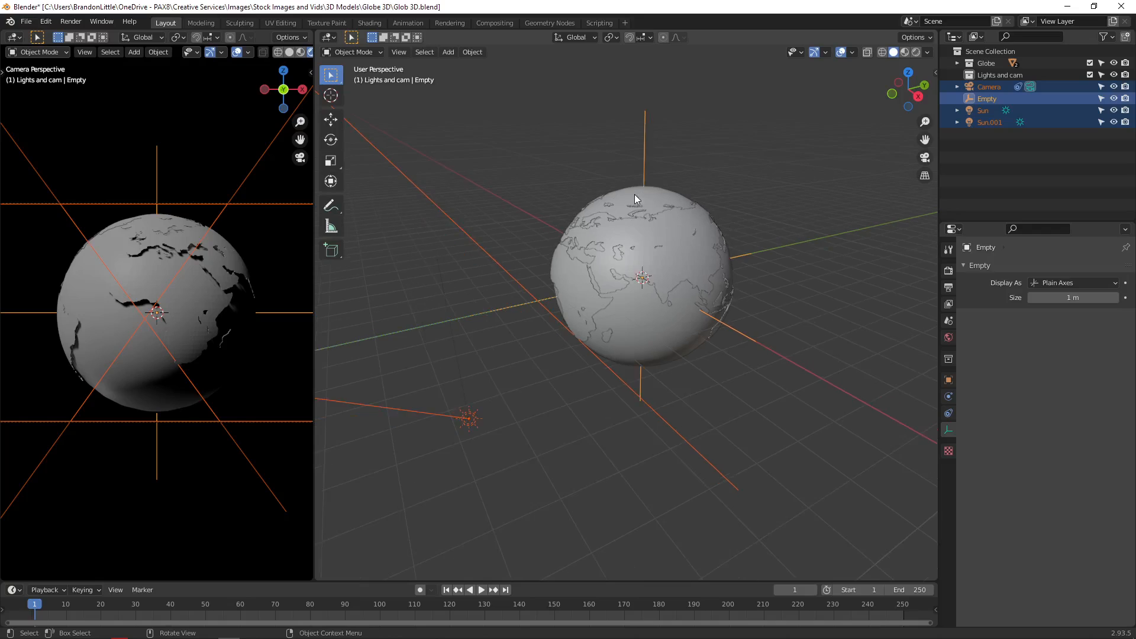
{"action": "scroll", "coordinate": [635, 194], "scroll_direction": "down", "scroll_amount": 2}
{"action": "key", "text": "m"}
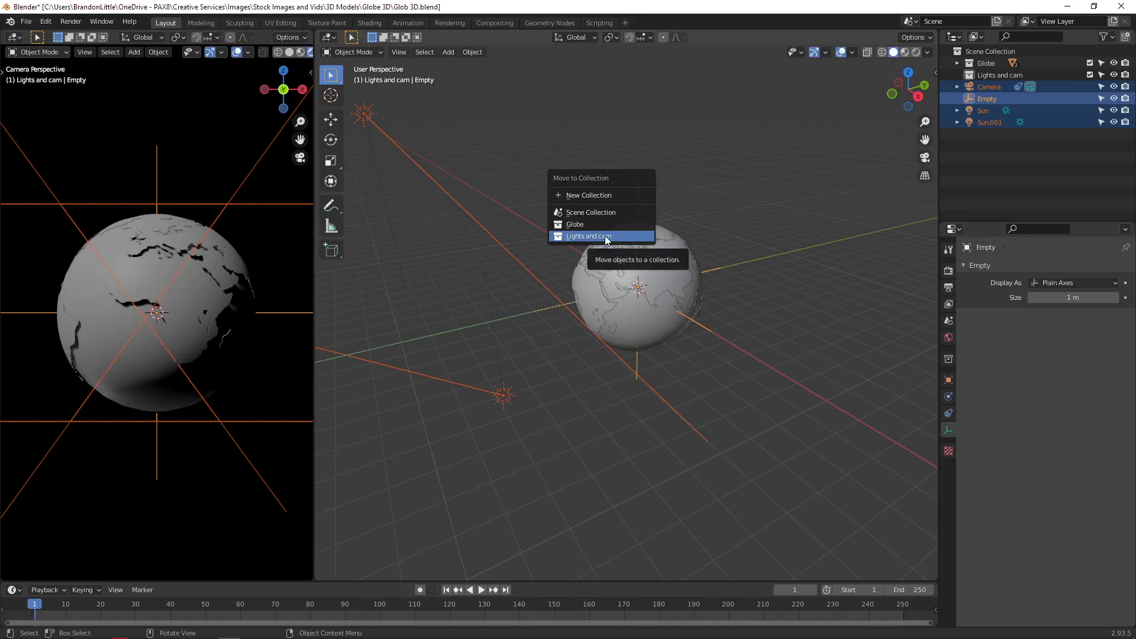
{"action": "left_click", "coordinate": [604, 236]}
{"action": "left_click", "coordinate": [636, 197]}
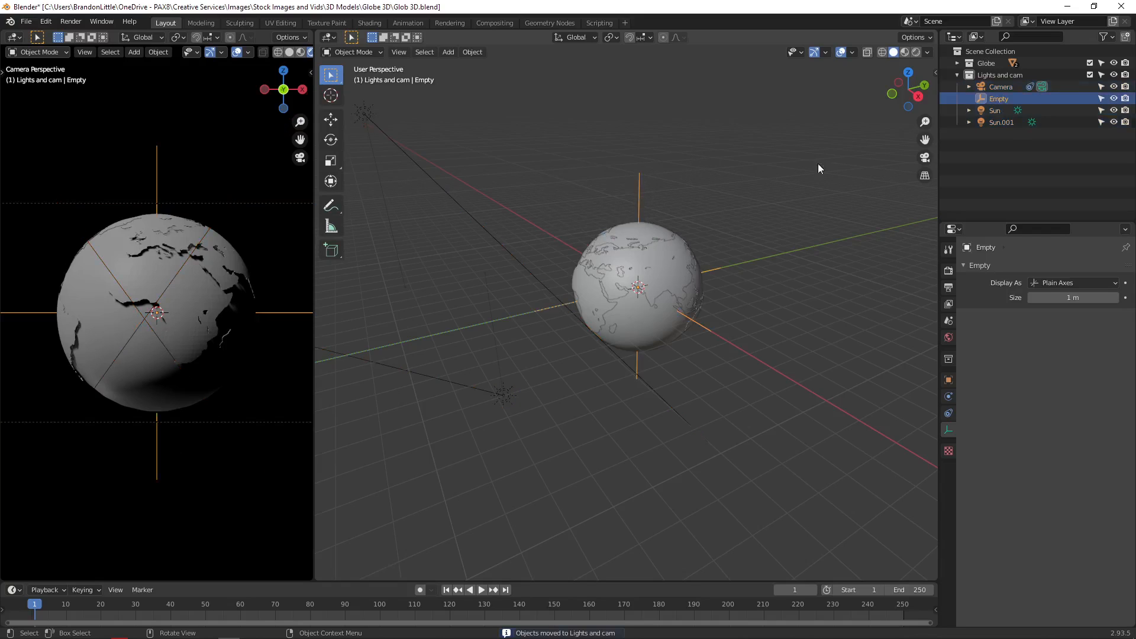
Step: Rename the plain axes empty in the "Lights and cam" collection as "camtarget"
{"action": "double_click", "coordinate": [1005, 97]}
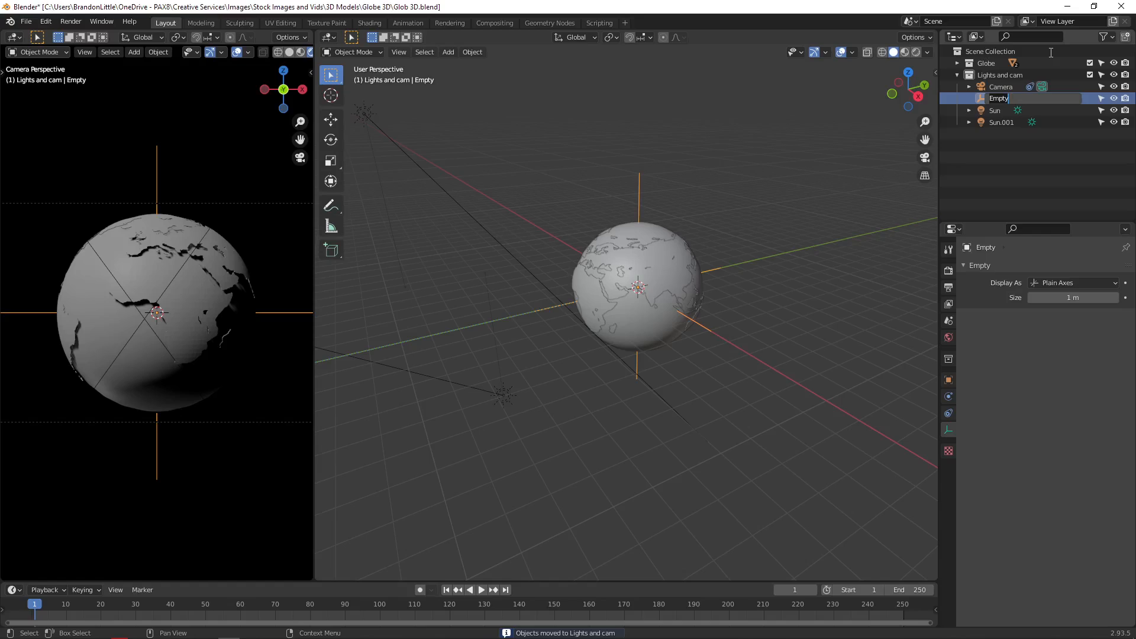
{"action": "type", "text": "camtarget"}
{"action": "key", "text": "Return"}
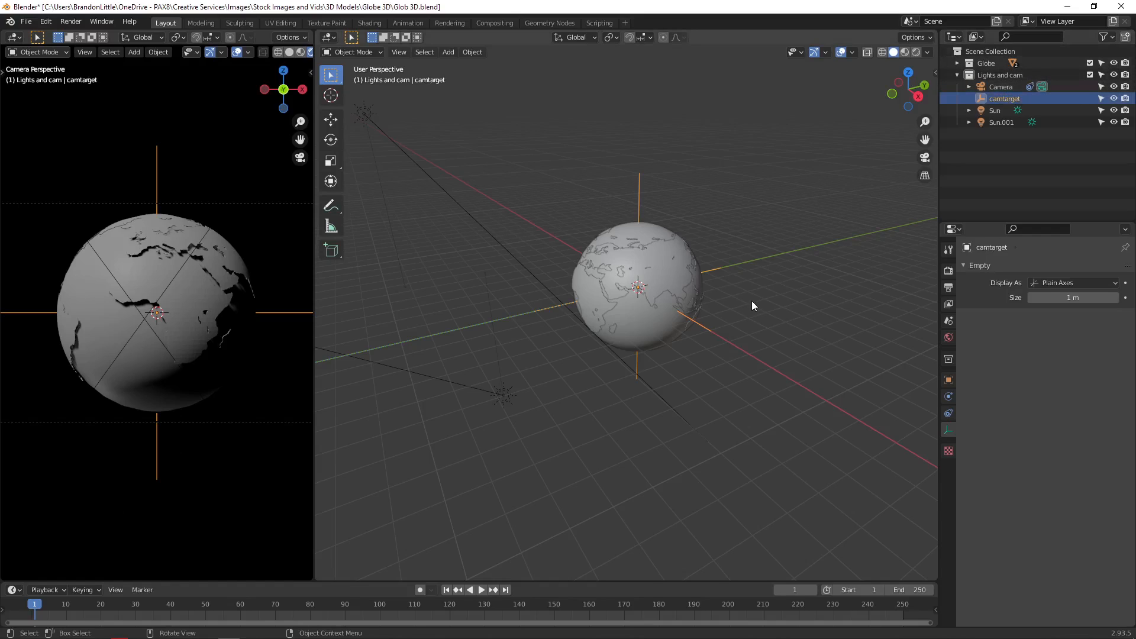
Step: Disable viewport selection for the "Lights and cam" collection and test it by box-selecting across the scene
{"action": "left_click", "coordinate": [1020, 75]}
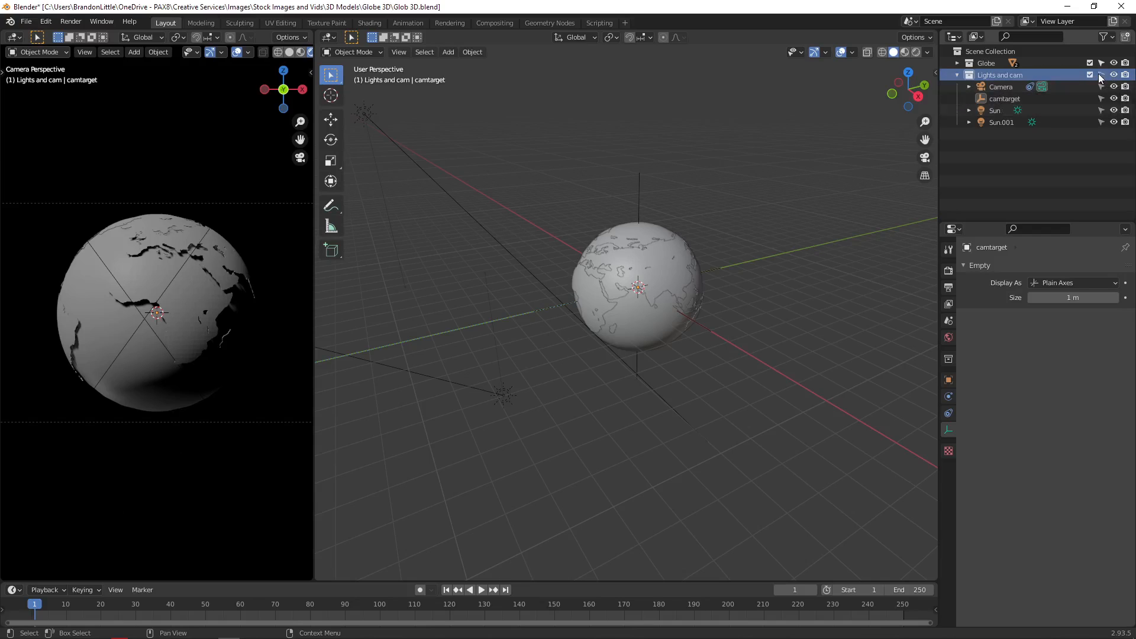
{"action": "mouse_move", "coordinate": [712, 170]}
{"action": "middle_mouse_down"}
{"action": "mouse_move", "coordinate": [570, 268]}
{"action": "mouse_move", "coordinate": [721, 175]}
{"action": "middle_mouse_up"}
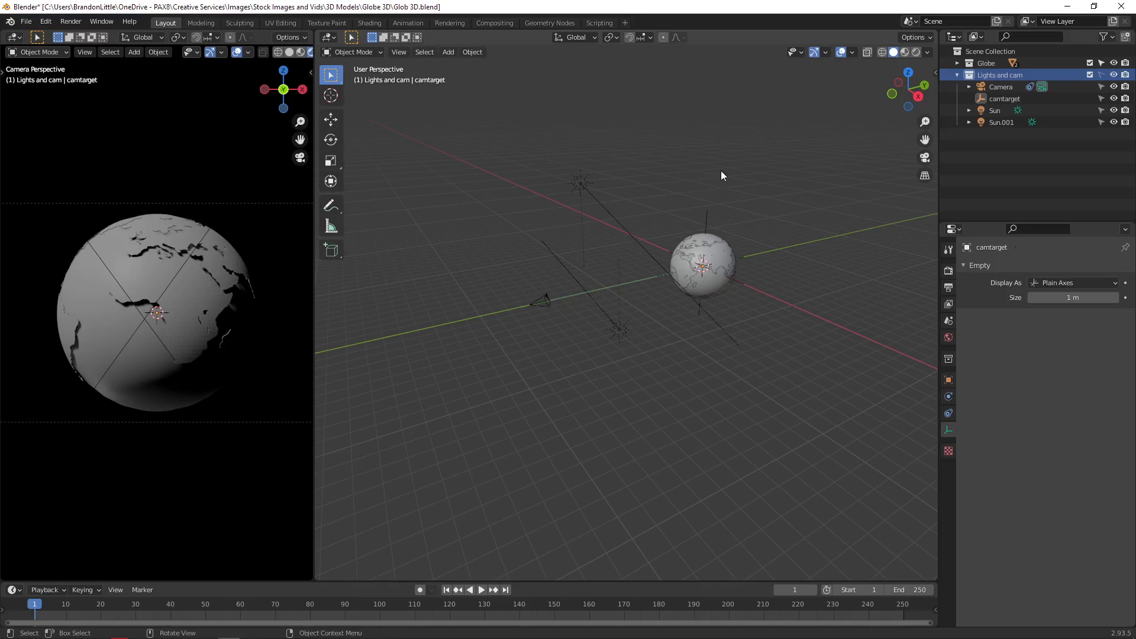
{"action": "left_click_drag", "start_coordinate": [741, 176], "coordinate": [675, 296]}
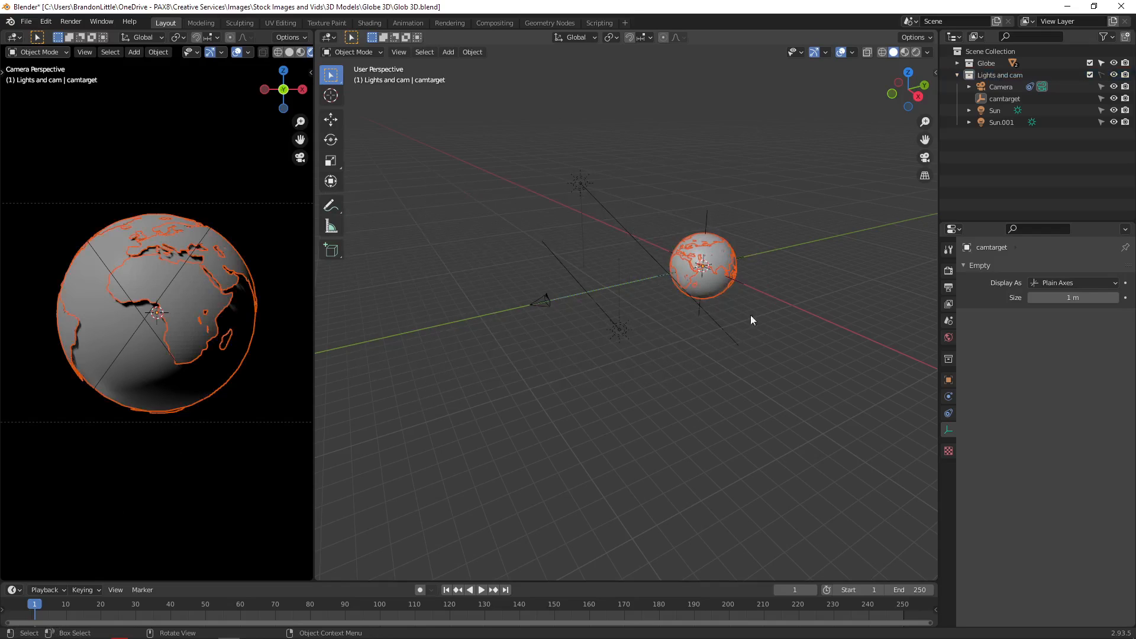
{"action": "scroll", "coordinate": [739, 263], "scroll_direction": "up", "scroll_amount": 4}
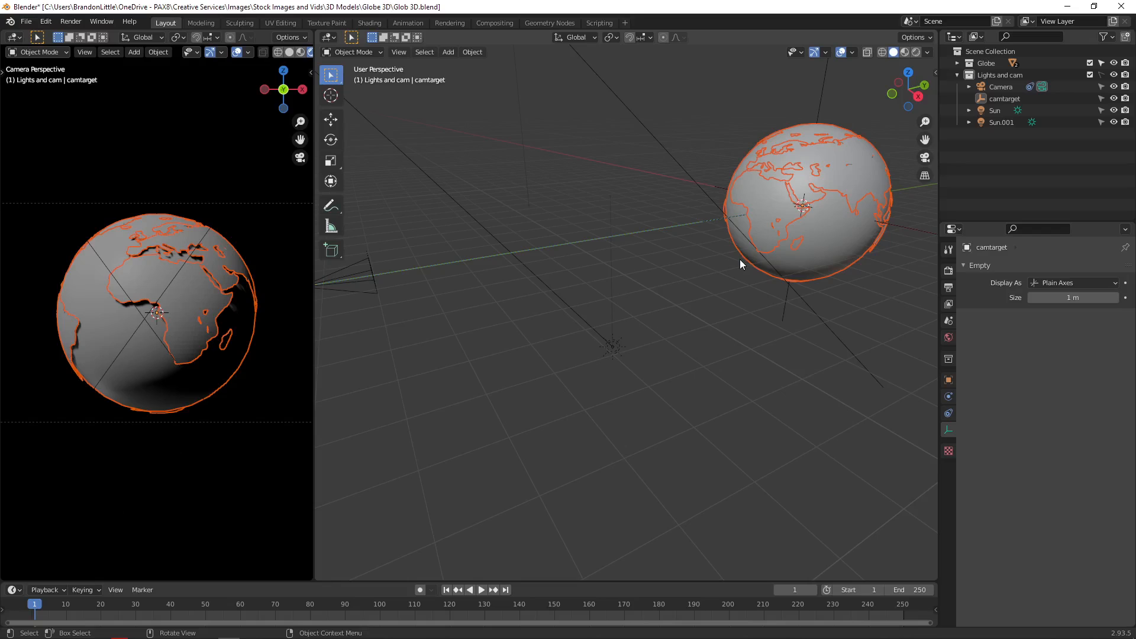
{"action": "middle_click_drag", "start_coordinate": [740, 259], "coordinate": [596, 292], "text": "shift"}
{"action": "scroll", "coordinate": [552, 311], "scroll_direction": "down", "scroll_amount": 1}
{"action": "left_click", "coordinate": [602, 302]}
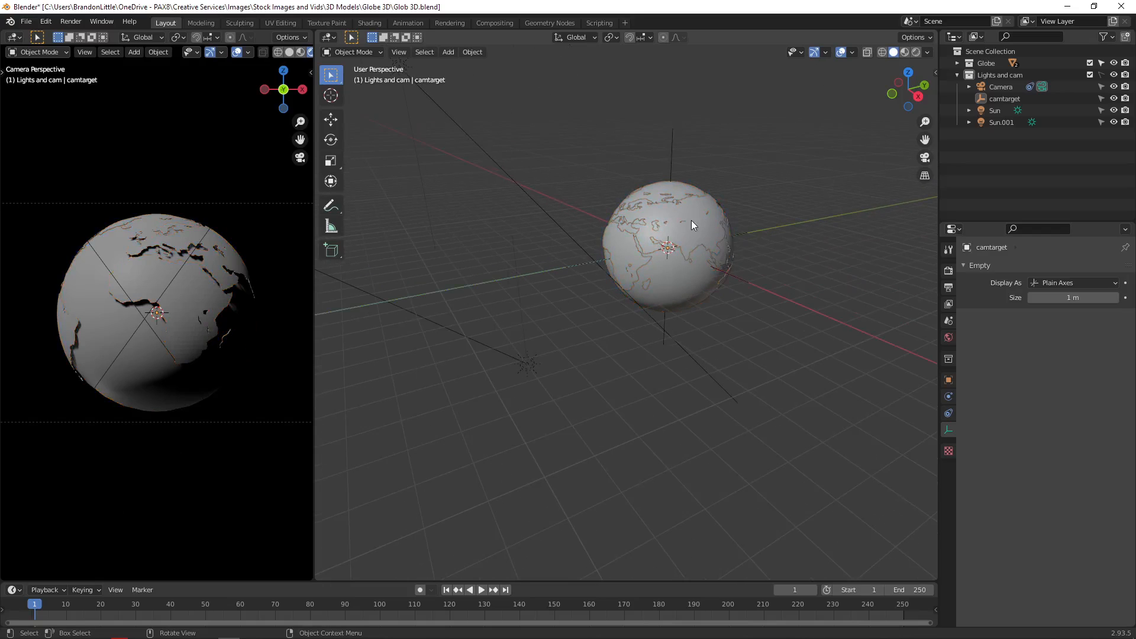
{"action": "middle_click_drag", "start_coordinate": [691, 220], "coordinate": [663, 215]}
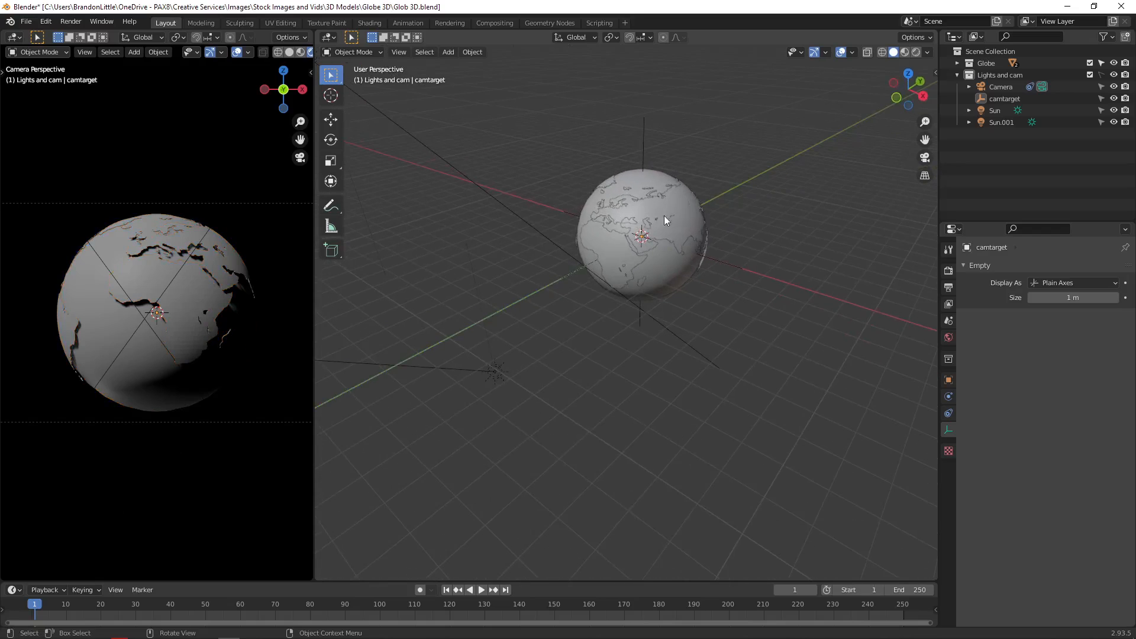
Step: Make the Globe collection active and add a cube-shaped empty to it from the front view
{"action": "left_click", "coordinate": [991, 67]}
{"action": "key", "text": "KP_1"}
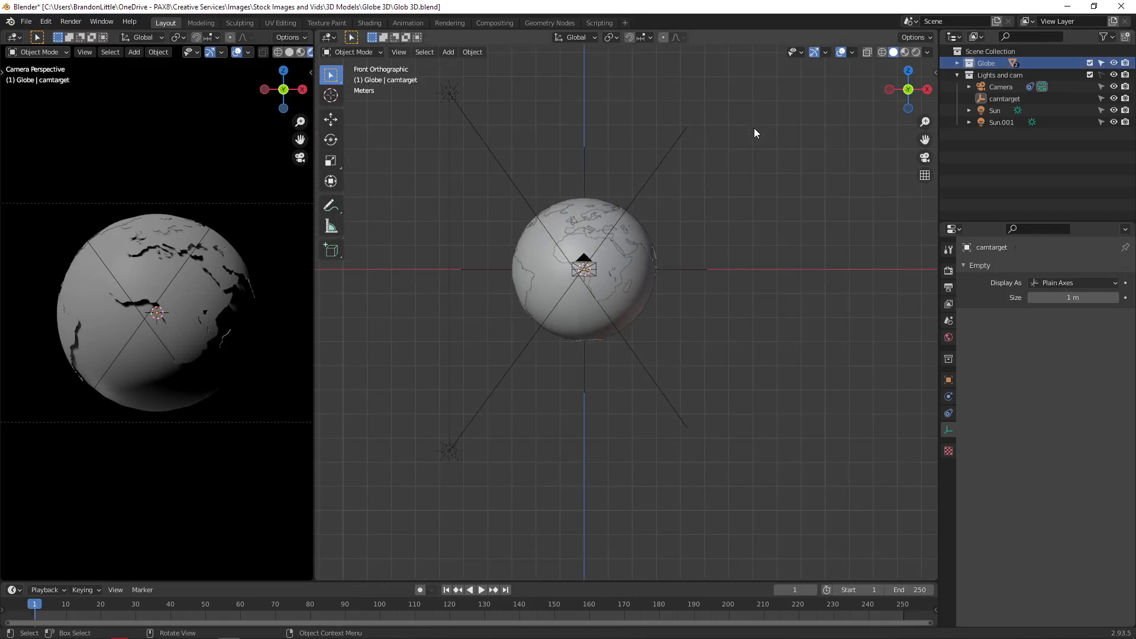
{"action": "scroll", "coordinate": [576, 203], "scroll_direction": "up", "scroll_amount": 4}
{"action": "scroll", "coordinate": [595, 198], "scroll_direction": "down", "scroll_amount": 2}
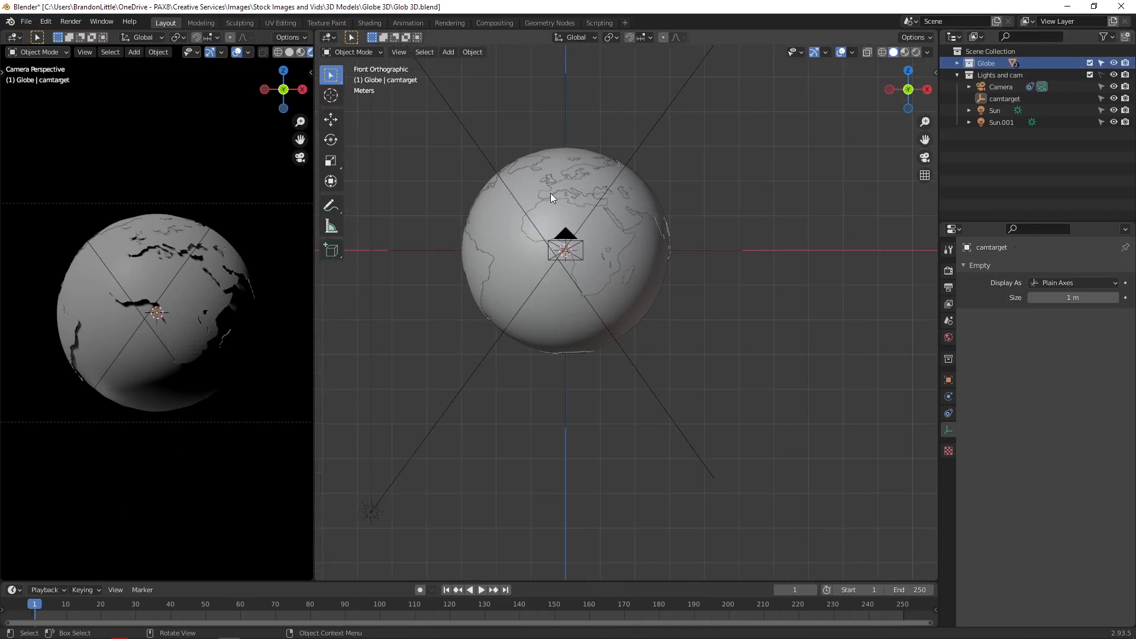
{"action": "key", "text": "shift+a"}
{"action": "left_click", "coordinate": [452, 55]}
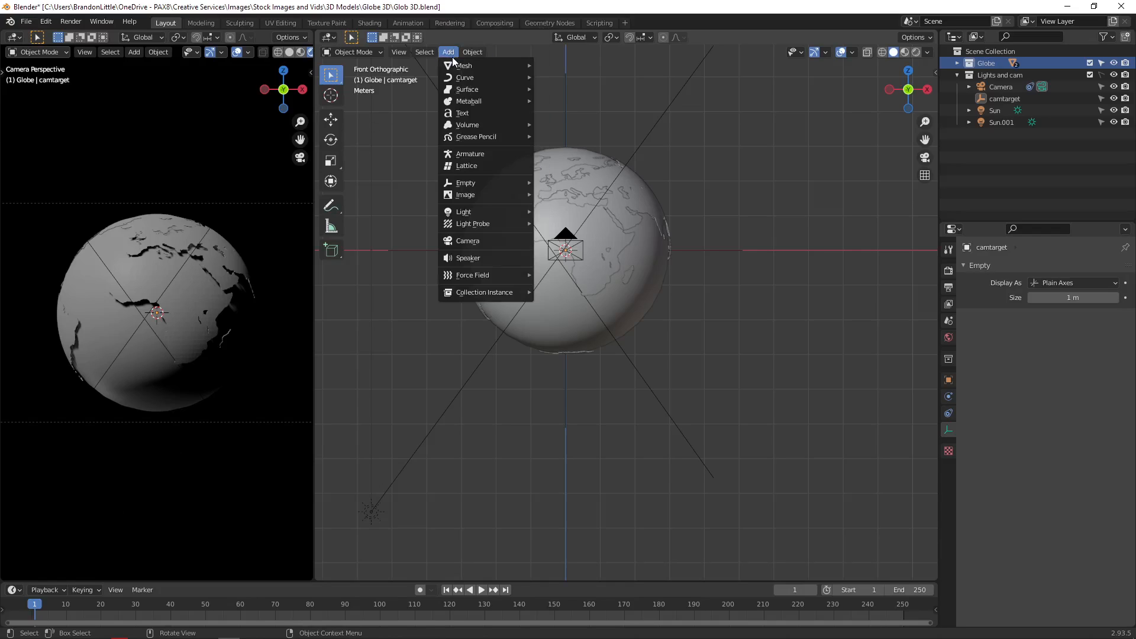
{"action": "key", "text": "Escape"}
{"action": "key", "text": "shift+a"}
{"action": "mouse_move", "coordinate": [421, 251]}
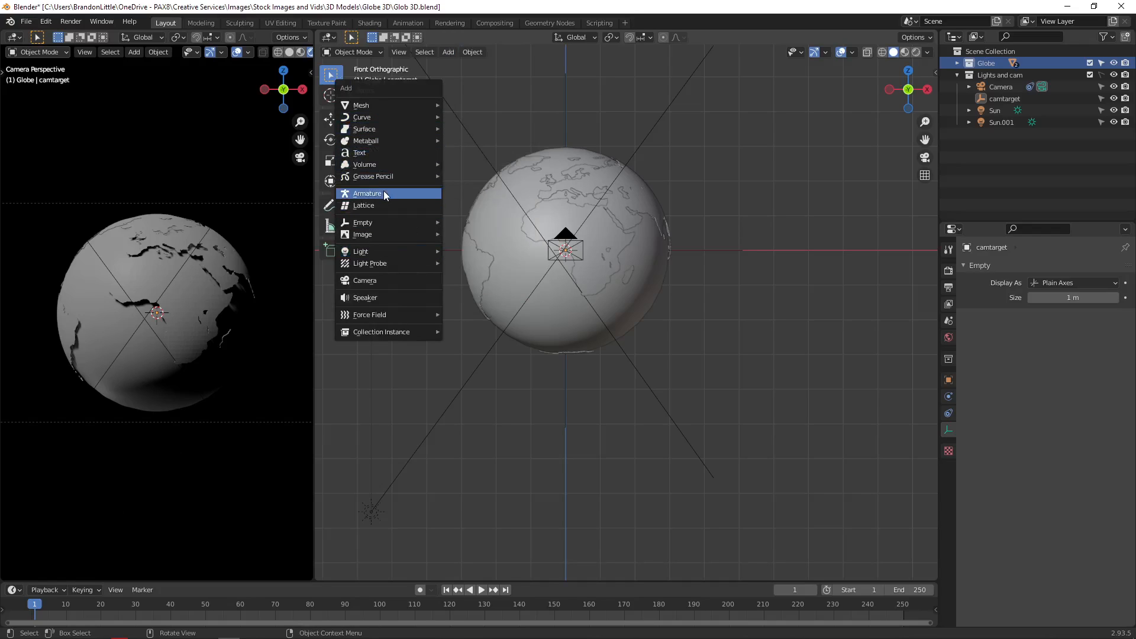
{"action": "mouse_move", "coordinate": [384, 222]}
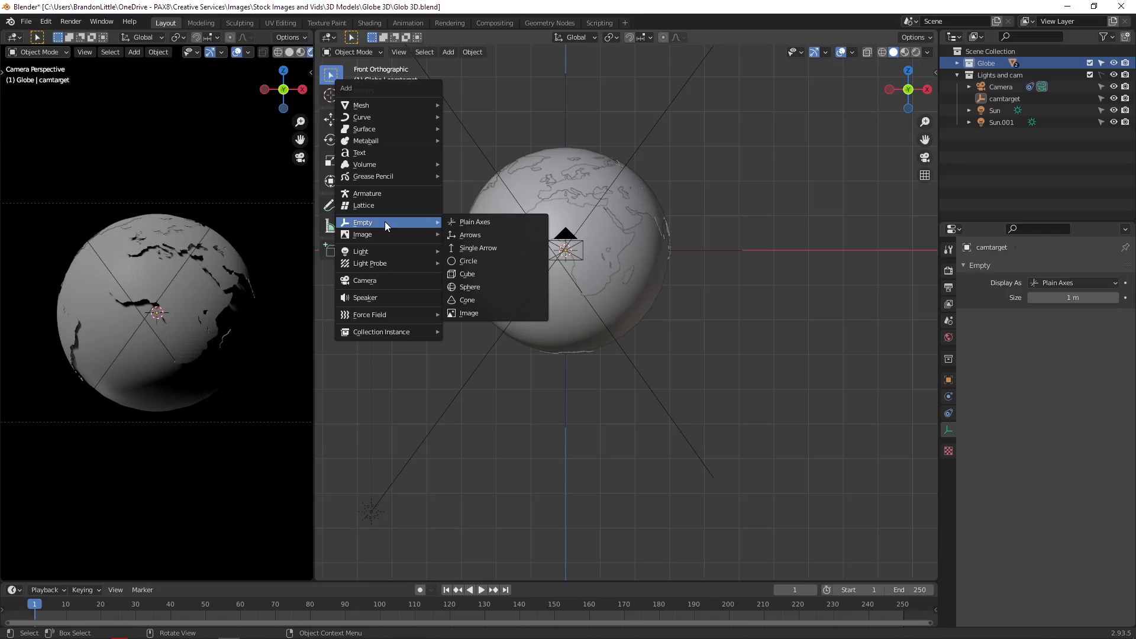
{"action": "left_click", "coordinate": [496, 274]}
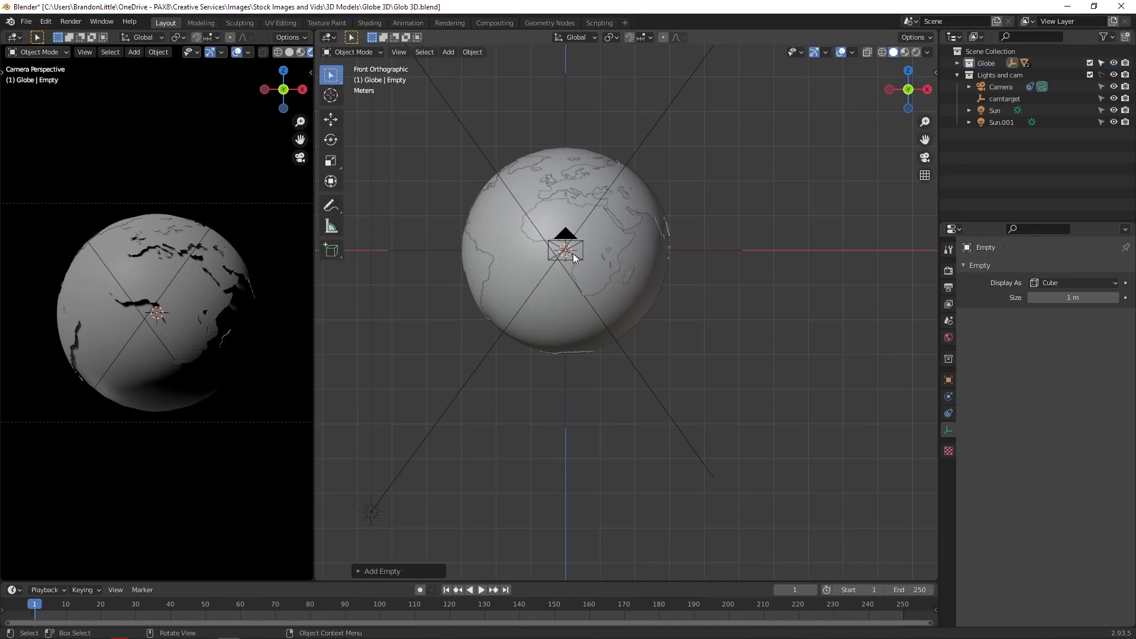
Step: Scale the cube empty up in wireframe shading until it just encloses the globe, and return to solid shading
{"action": "key", "text": "z"}
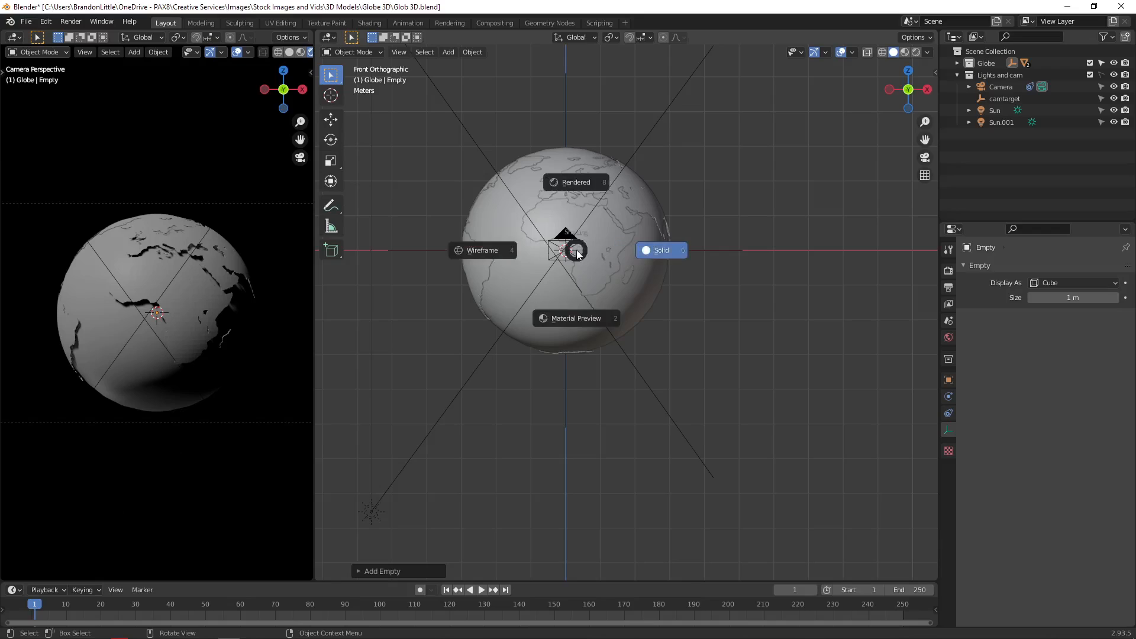
{"action": "left_click", "coordinate": [488, 258]}
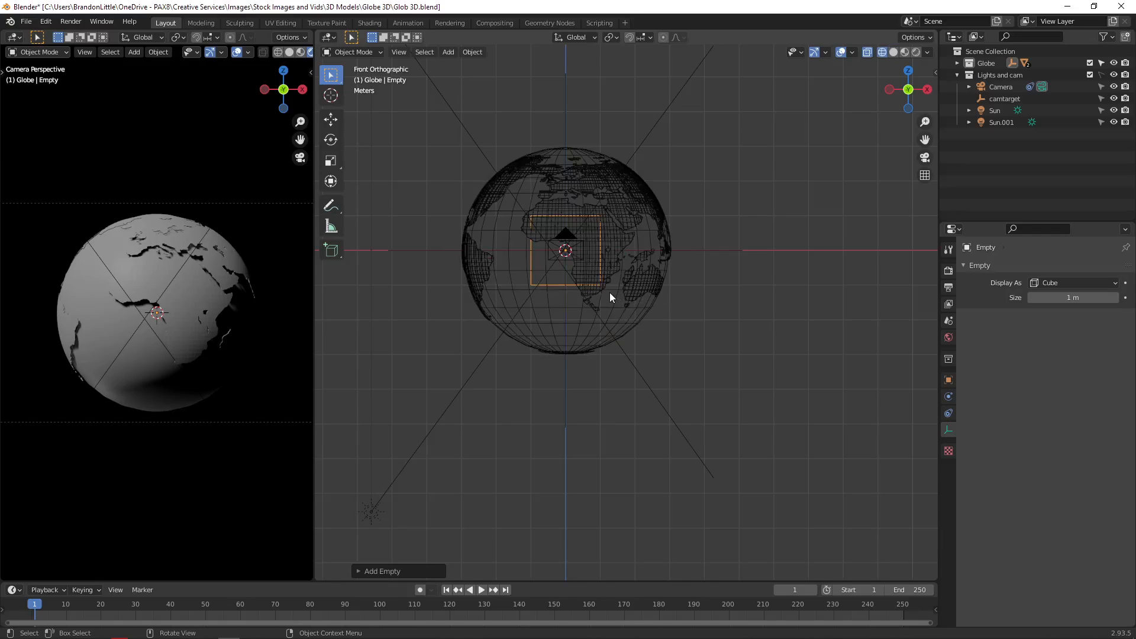
{"action": "key", "text": "s"}
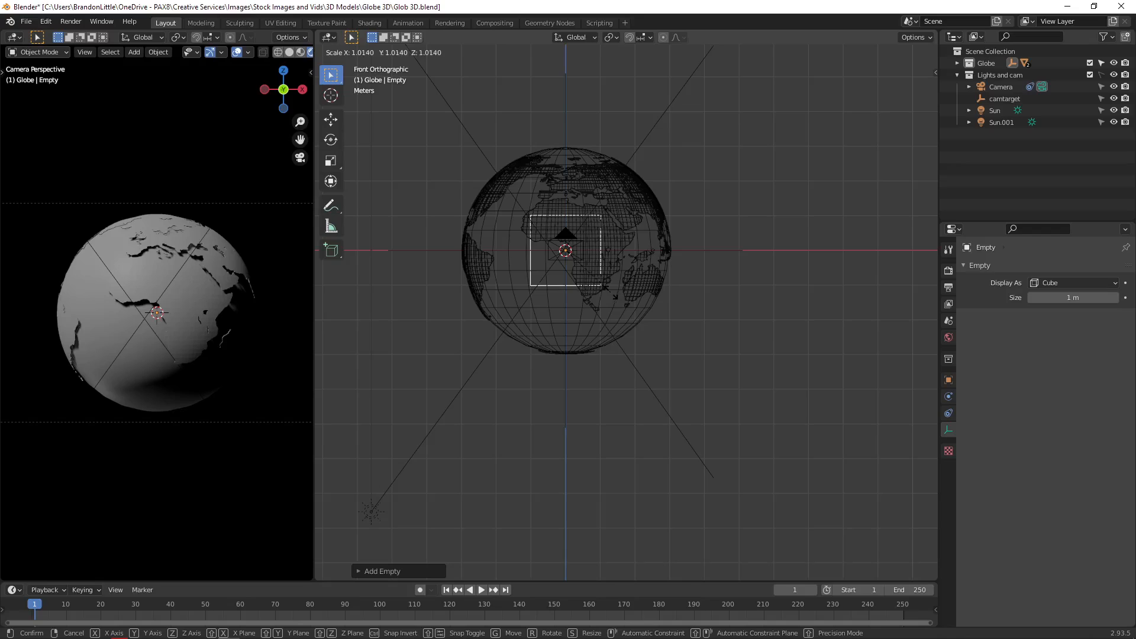
{"action": "left_click", "coordinate": [710, 375]}
{"action": "key", "text": "z"}
{"action": "left_click", "coordinate": [658, 301]}
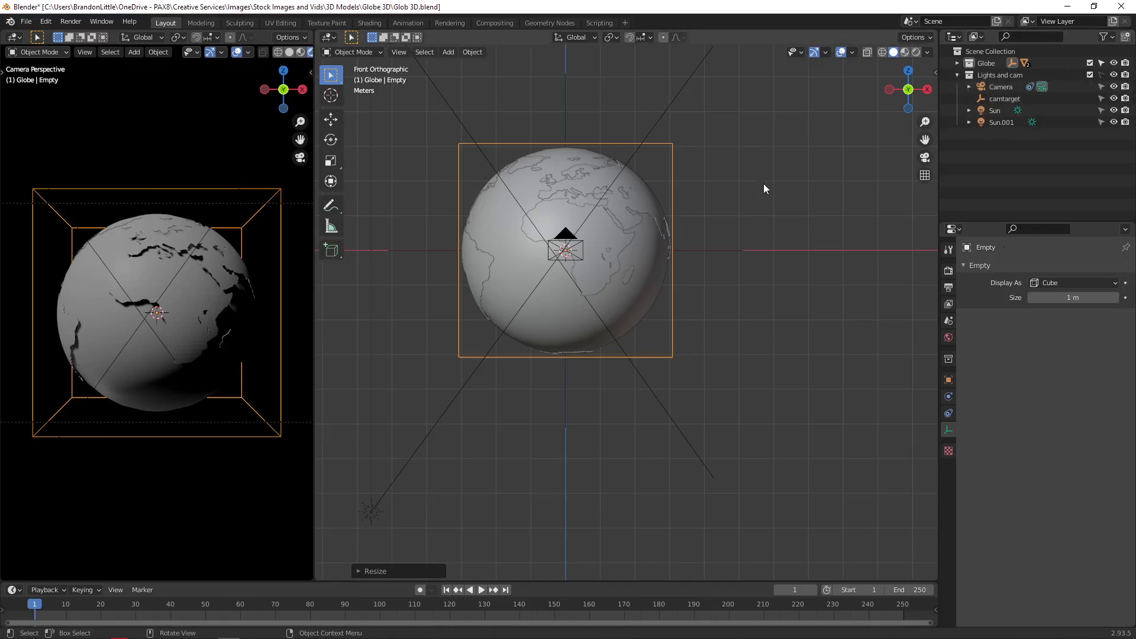
{"action": "left_click", "coordinate": [727, 208]}
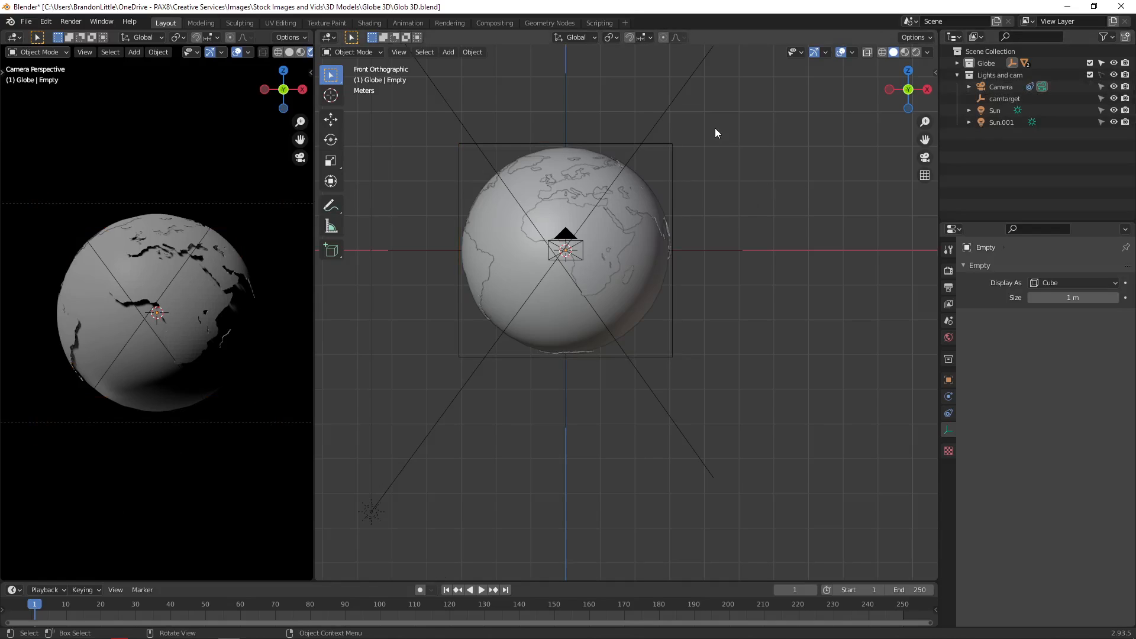
Step: Parent the globe's sphere and continents to the cube empty
{"action": "left_click_drag", "start_coordinate": [715, 128], "coordinate": [518, 420]}
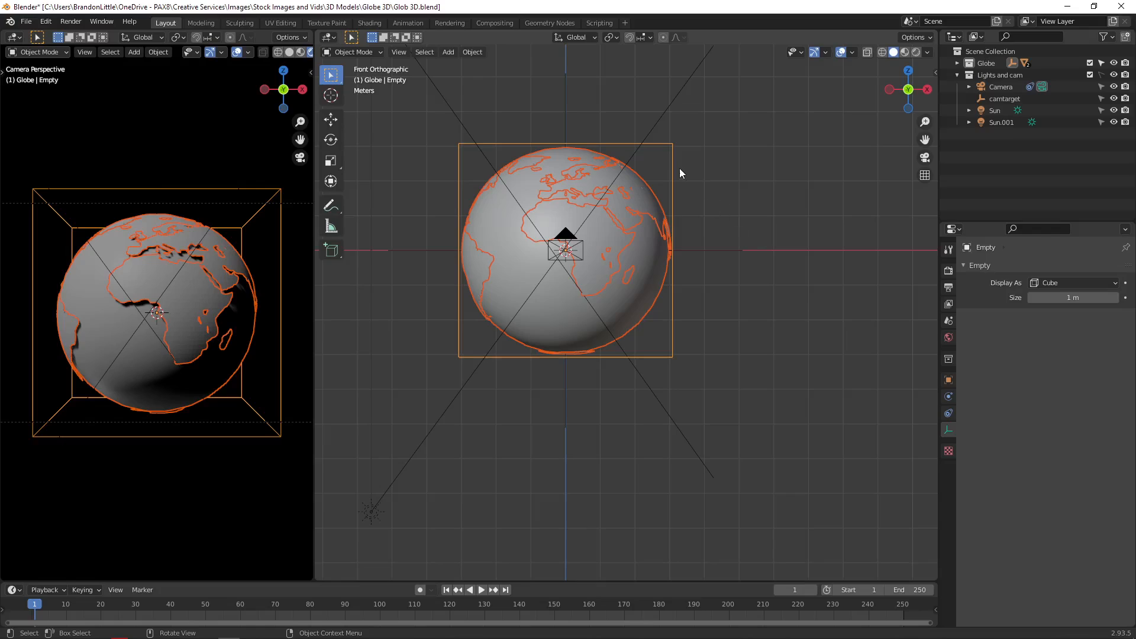
{"action": "left_click", "coordinate": [700, 175]}
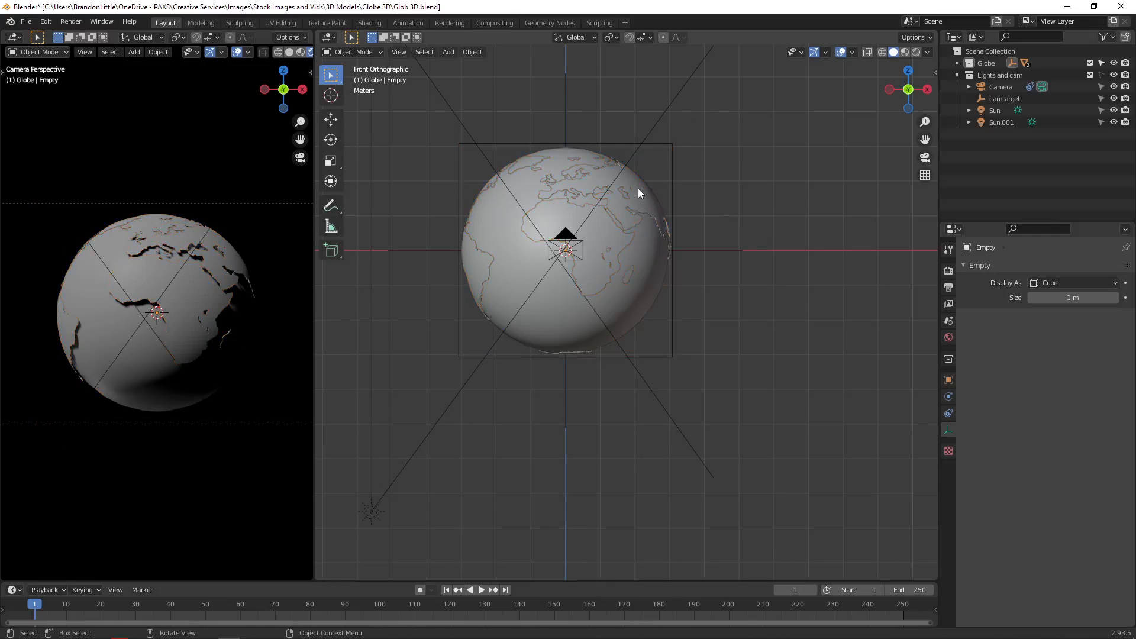
{"action": "left_click_drag", "start_coordinate": [657, 165], "coordinate": [584, 239]}
{"action": "middle_click_drag", "start_coordinate": [737, 158], "coordinate": [550, 227]}
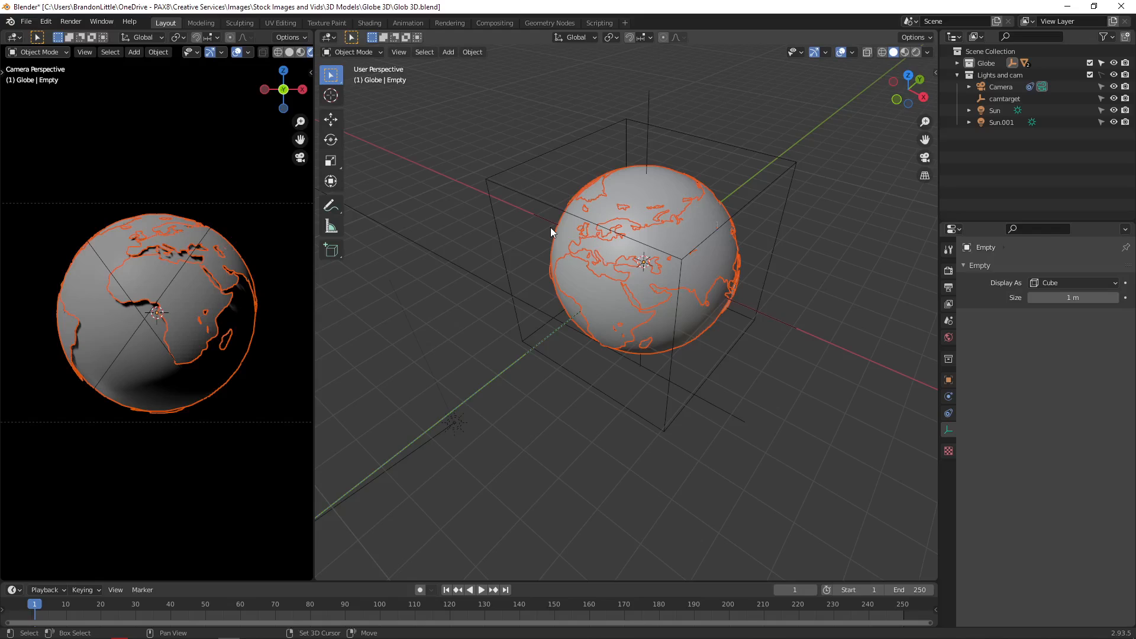
{"action": "scroll", "coordinate": [535, 188], "scroll_direction": "up", "scroll_amount": 2}
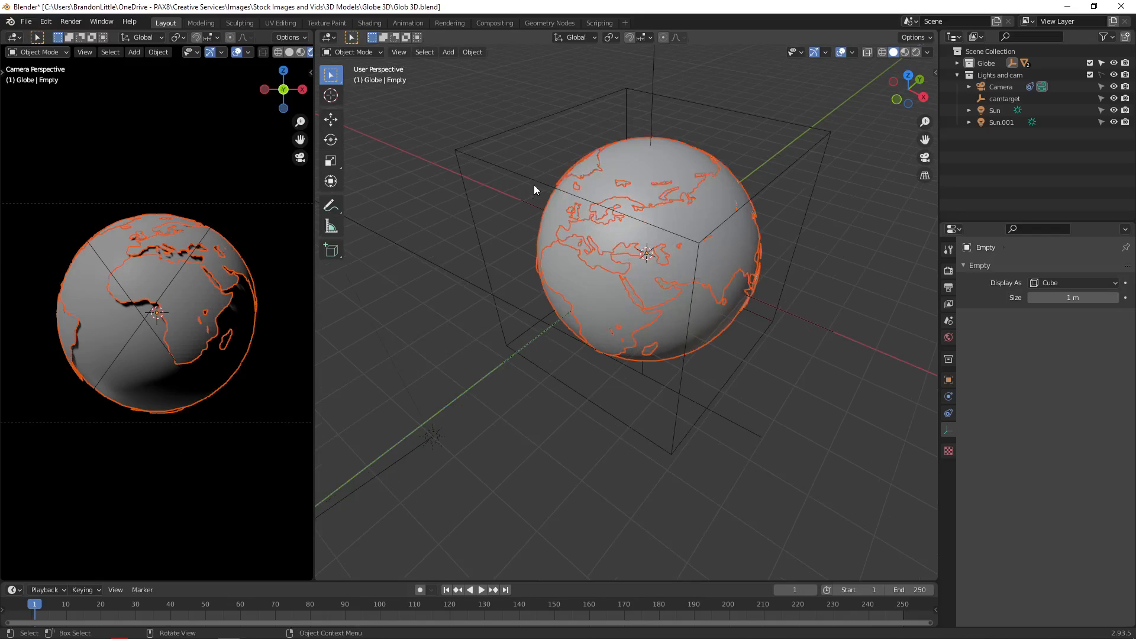
{"action": "left_click", "coordinate": [459, 156], "text": "shift"}
{"action": "left_click", "coordinate": [473, 53]}
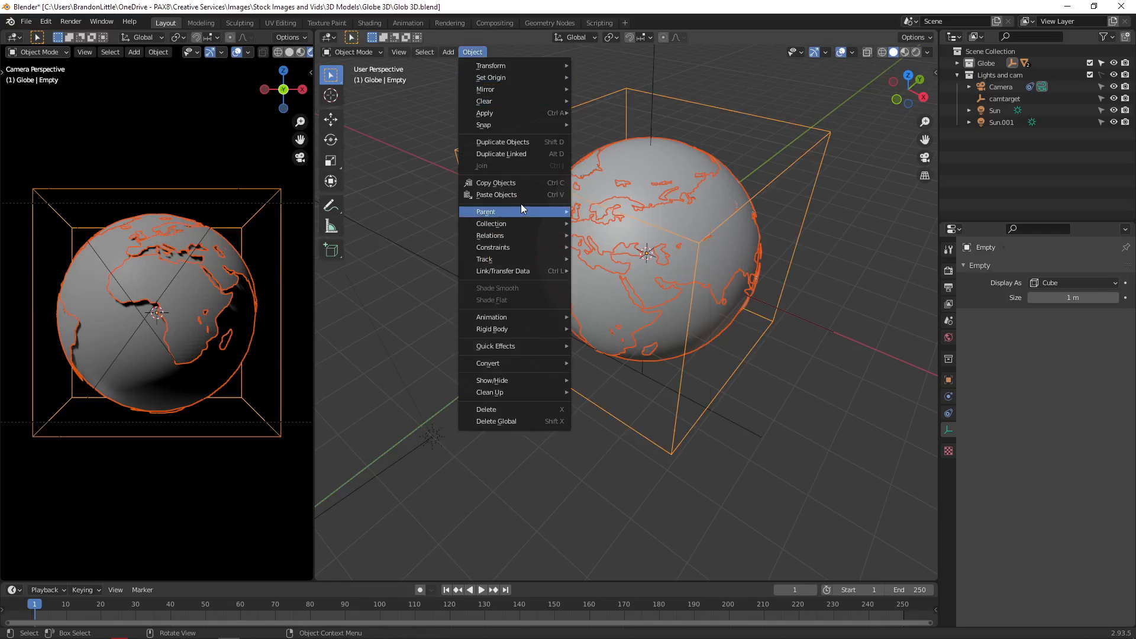
{"action": "mouse_move", "coordinate": [522, 211]}
{"action": "left_click", "coordinate": [599, 211]}
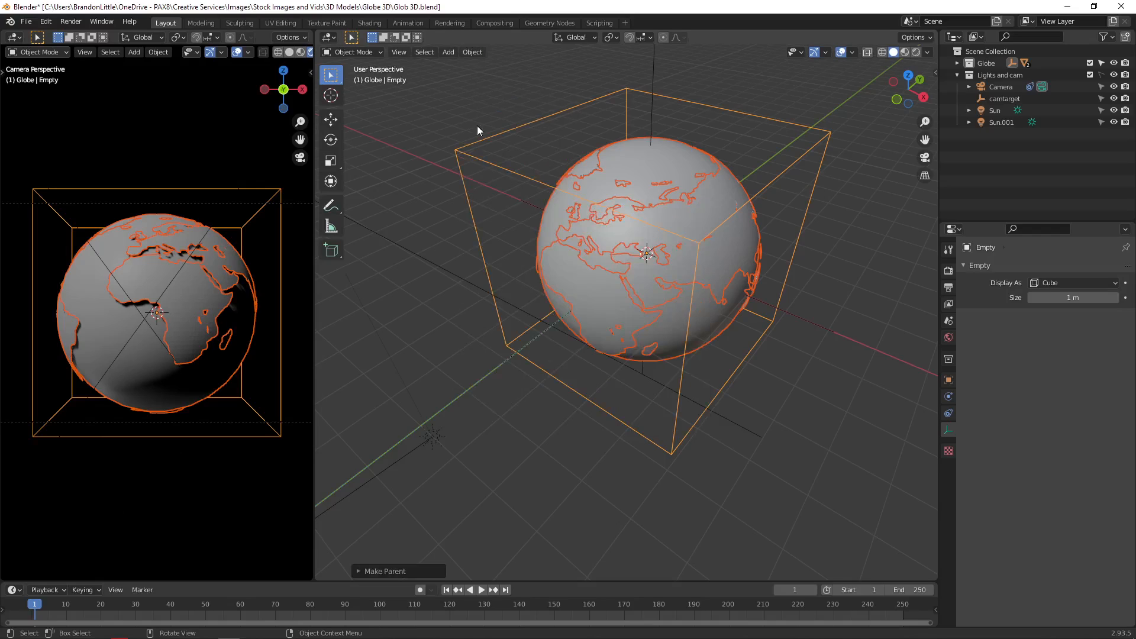
Step: Test moving the sphere and the continents individually, undoing each move
{"action": "left_click", "coordinate": [483, 113]}
{"action": "left_click", "coordinate": [684, 170]}
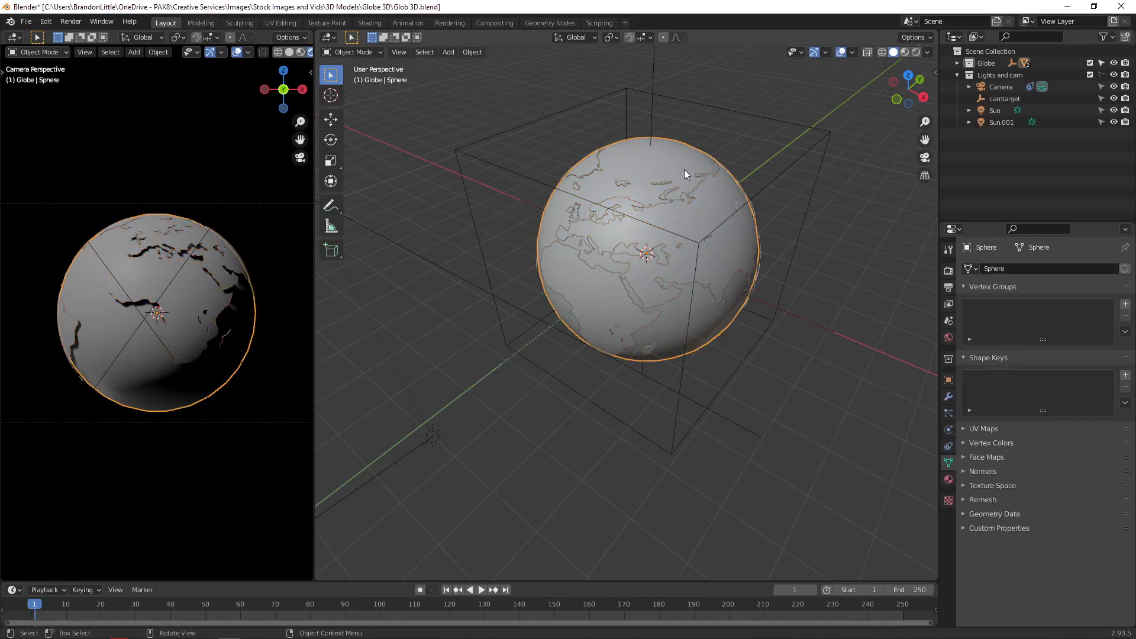
{"action": "key", "text": "g"}
{"action": "left_click", "coordinate": [775, 258]}
{"action": "key", "text": "ctrl+z"}
{"action": "left_click", "coordinate": [601, 290]}
{"action": "key", "text": "g"}
{"action": "left_click", "coordinate": [694, 354]}
{"action": "key", "text": "ctrl+z"}
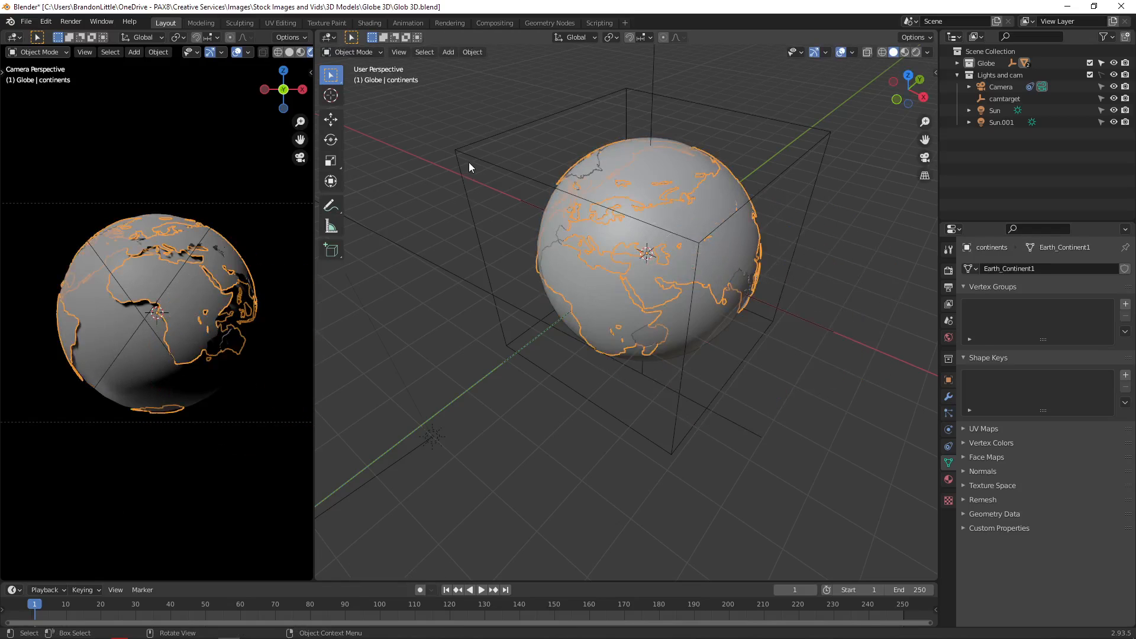
Step: Test rotating the globe with its cube empty and undo the rotation
{"action": "left_click", "coordinate": [469, 162]}
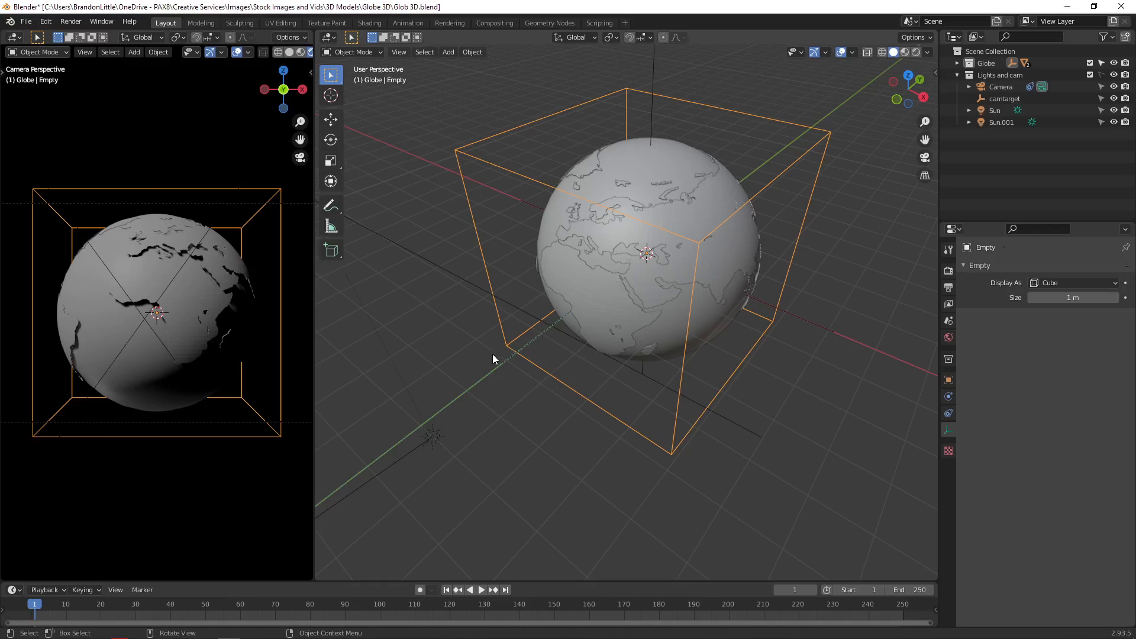
{"action": "key", "text": "r"}
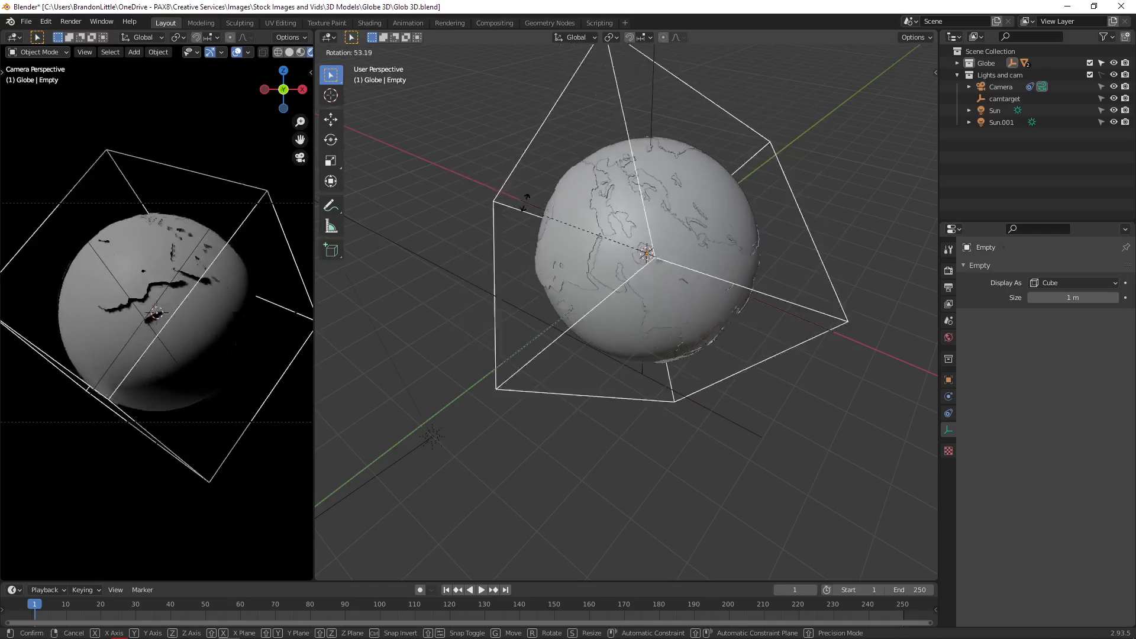
{"action": "left_click", "coordinate": [611, 349]}
{"action": "key", "text": "ctrl+z"}
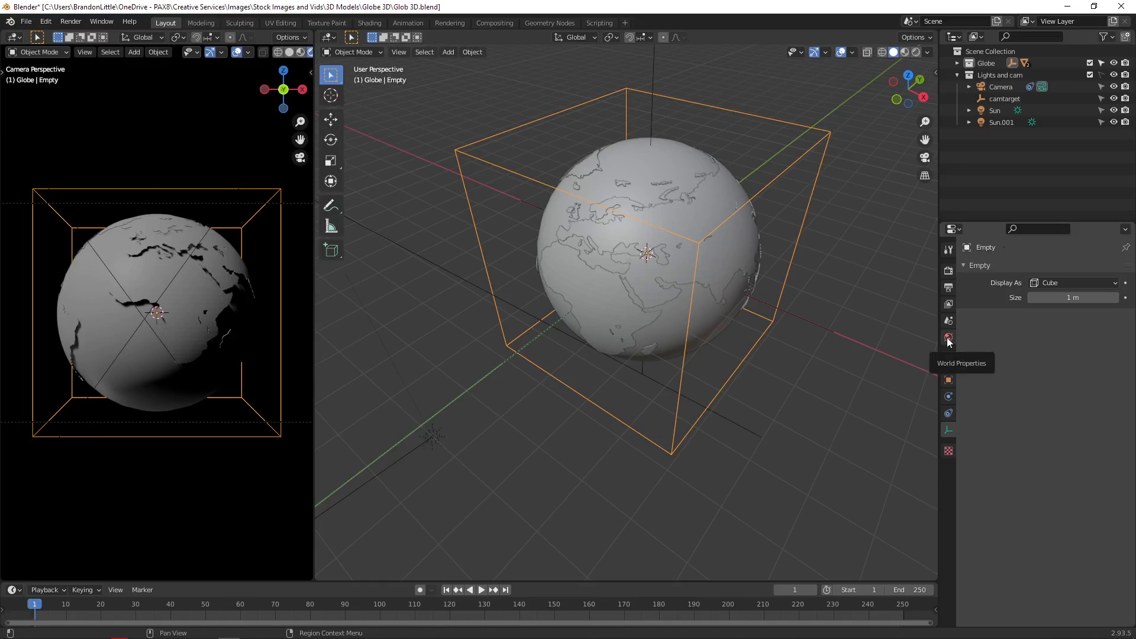
Step: Open the scene's render settings
{"action": "left_click", "coordinate": [949, 271]}
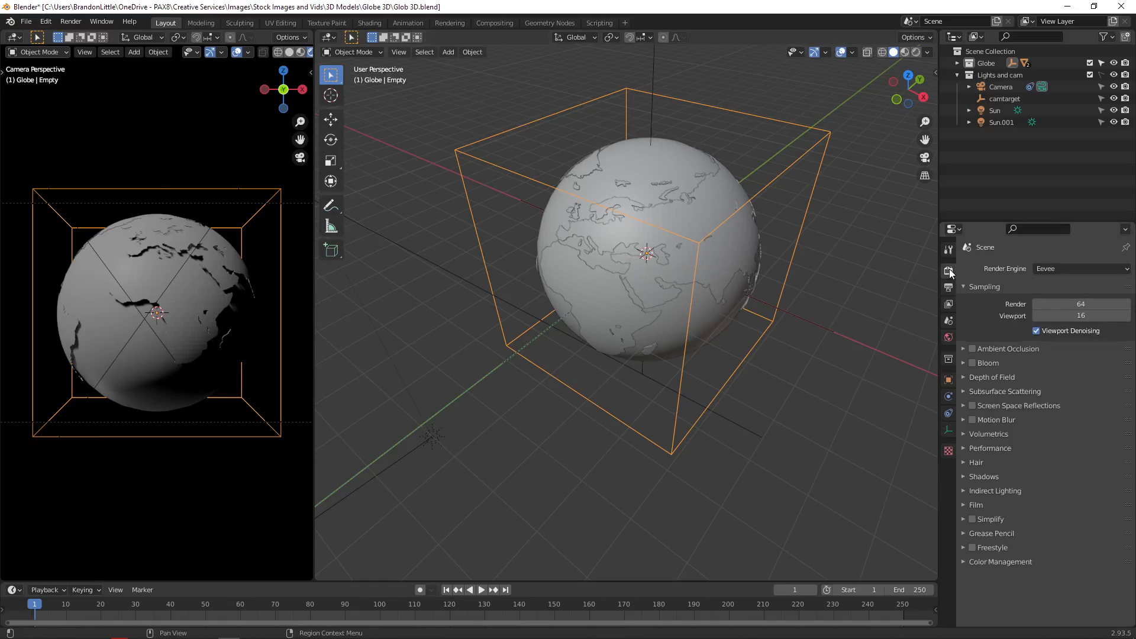